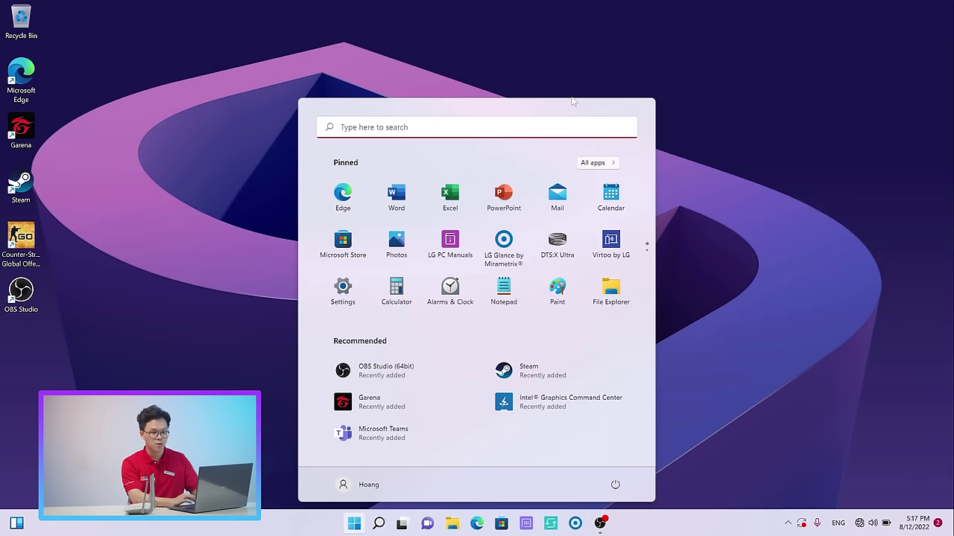
Step: Run ipconfig in Command Prompt to reveal the Wi-Fi default gateway 192.168.0.1
{"action": "left_click", "coordinate": [737, 79]}
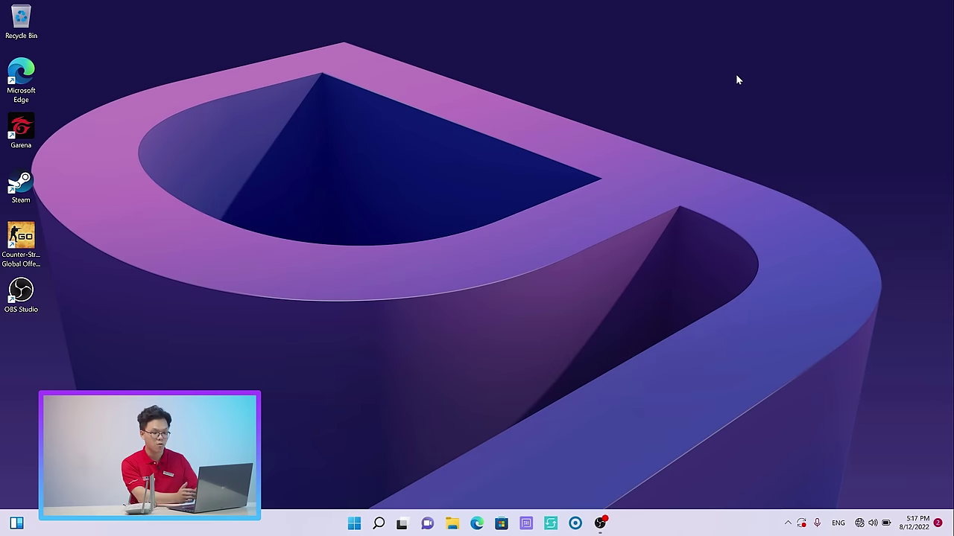
{"action": "key", "text": "super+r"}
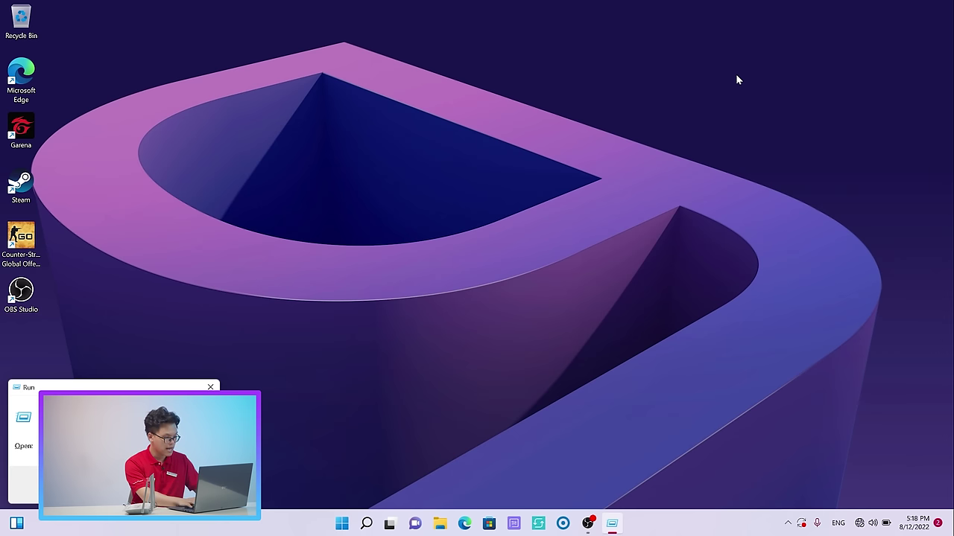
{"action": "key", "text": "Return"}
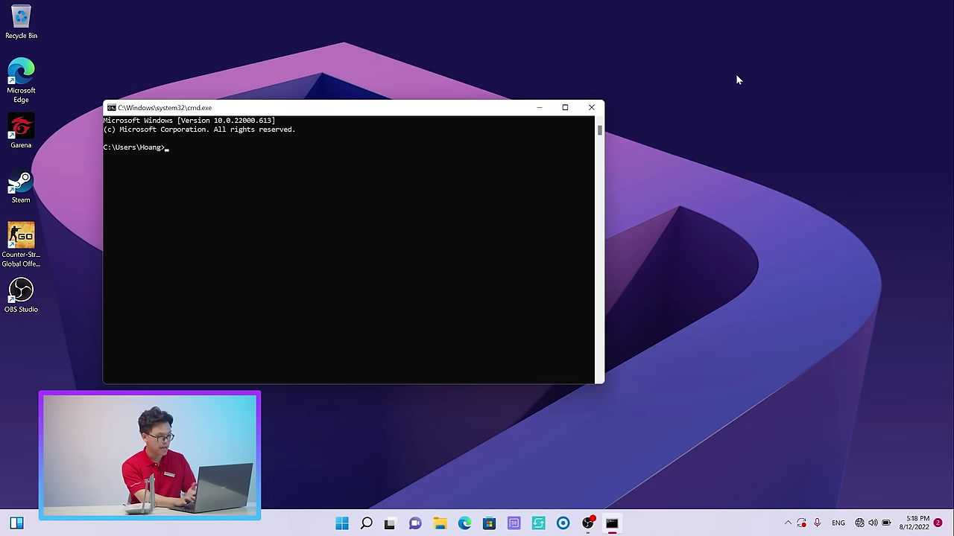
{"action": "type", "text": "ipconfig"}
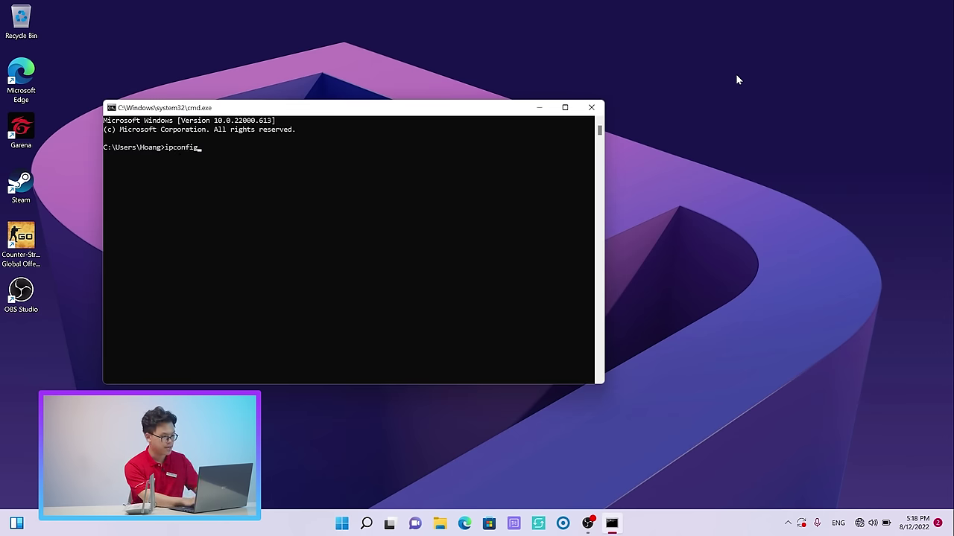
{"action": "key", "text": "Return"}
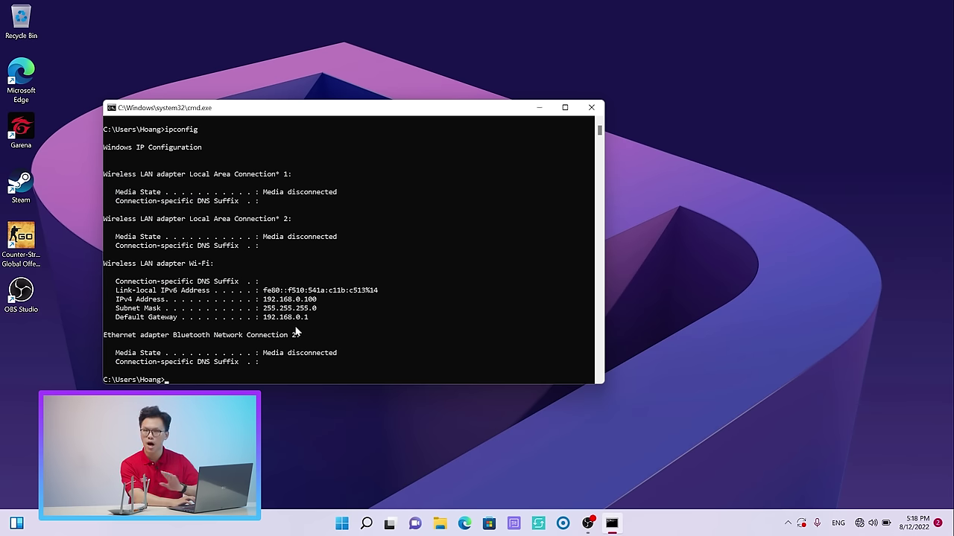
{"action": "left_click", "coordinate": [464, 523]}
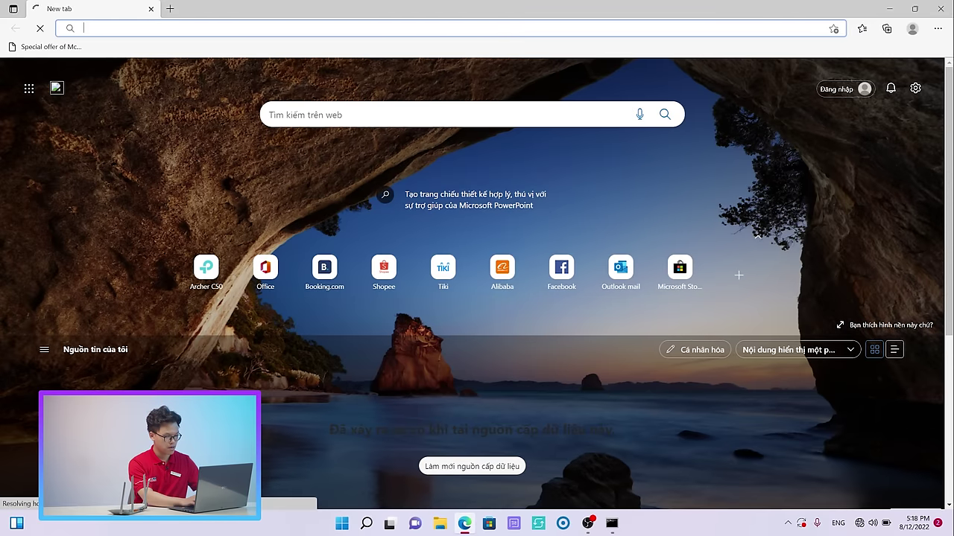
Step: Browse to tplinkwifi.net in Edge's address bar
{"action": "type", "text": "ten"}
{"action": "key", "text": "BackSpace"}
{"action": "key", "text": "BackSpace"}
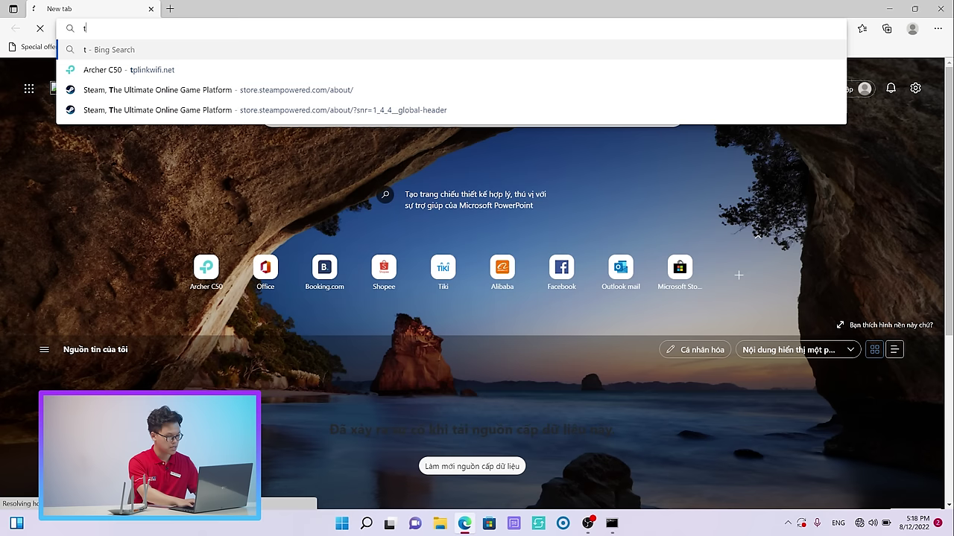
{"action": "type", "text": "p"}
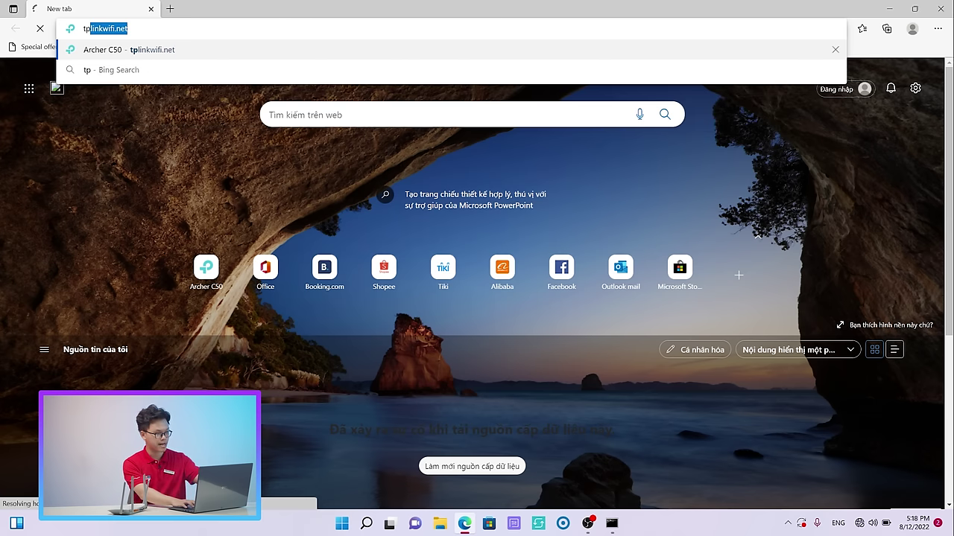
{"action": "key", "text": "Return"}
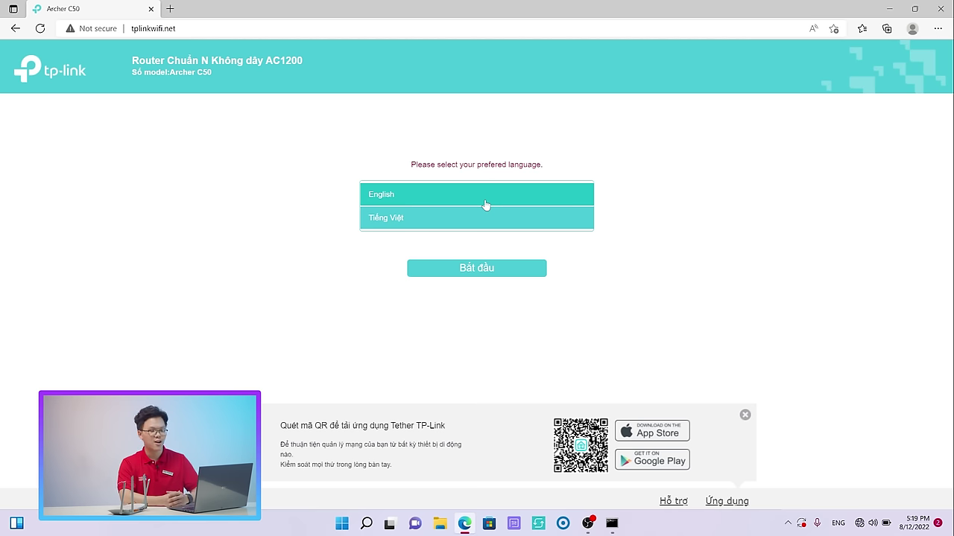
Step: Choose Tiếng Việt, then enter and confirm a new router login password
{"action": "left_click", "coordinate": [496, 272]}
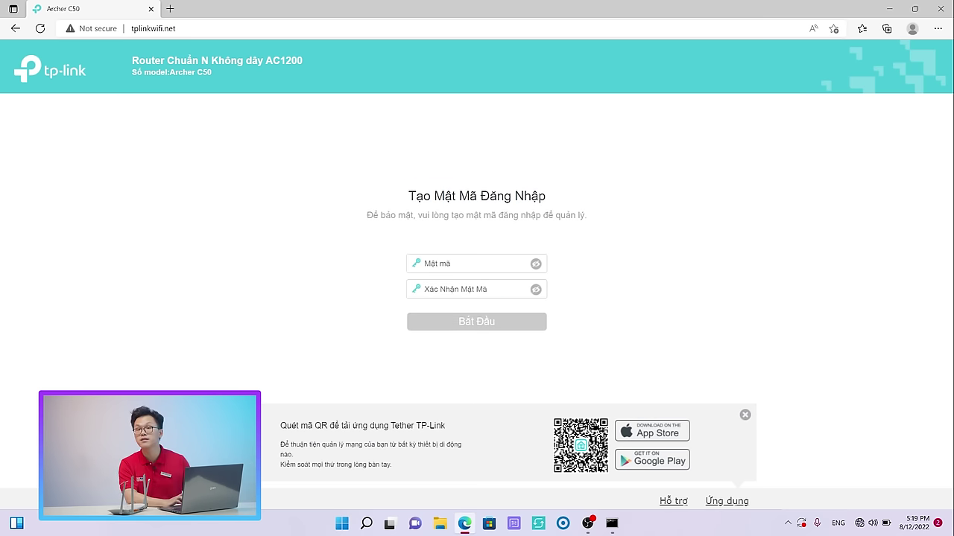
{"action": "left_click", "coordinate": [469, 264]}
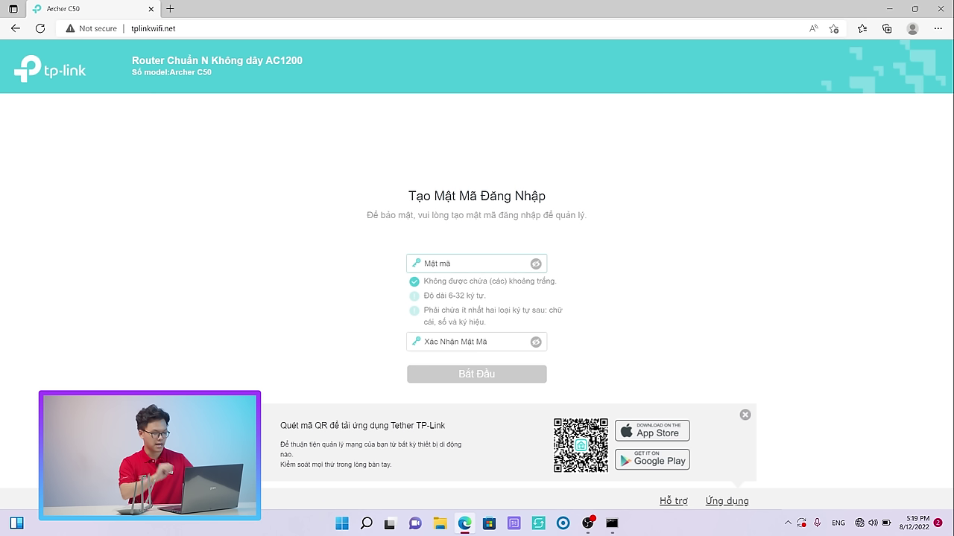
{"action": "type", "text": "••••"}
{"action": "key", "text": "BackSpace"}
{"action": "key", "text": "BackSpace"}
{"action": "key", "text": "BackSpace"}
{"action": "key", "text": "BackSpace"}
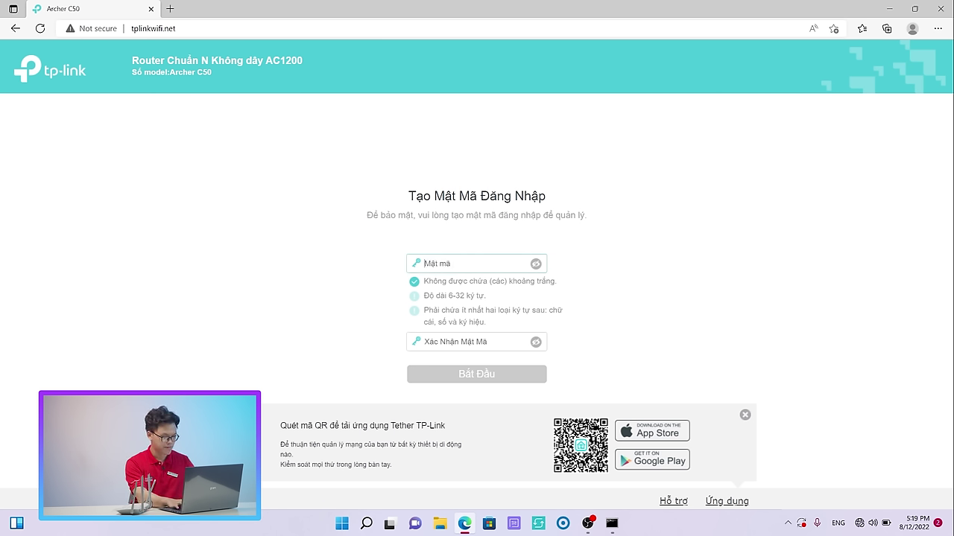
{"action": "type", "text": "•••••••••"}
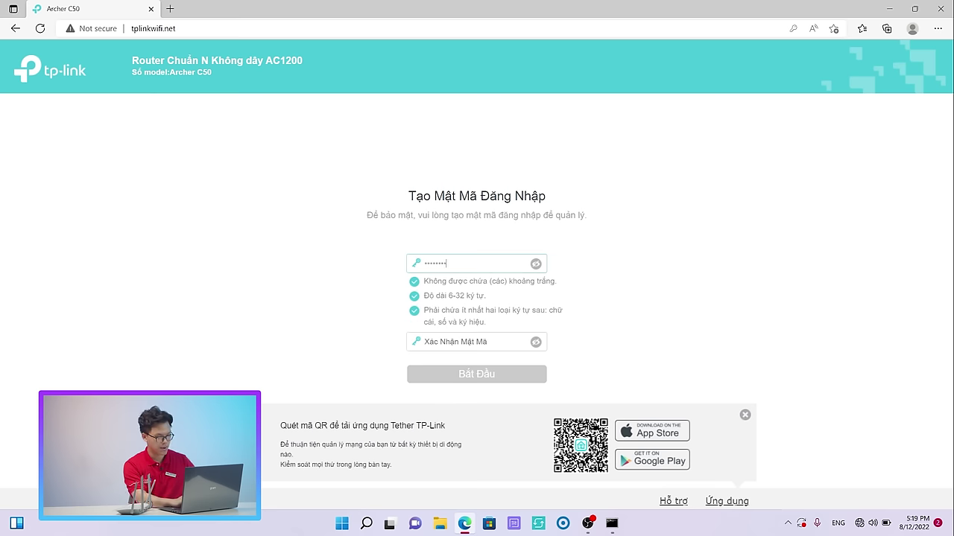
{"action": "key", "text": "Tab"}
{"action": "key", "text": "ctrl+v"}
{"action": "key", "text": "Return"}
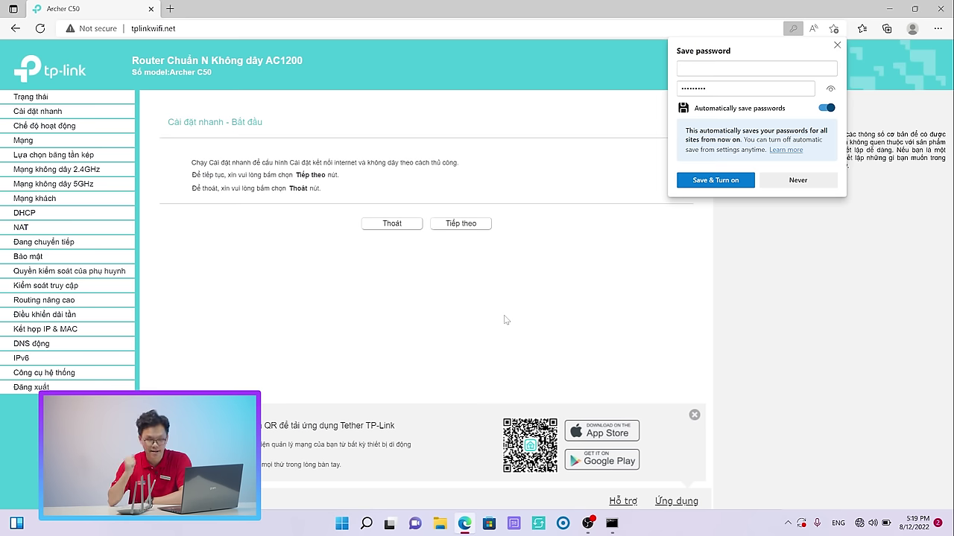
Step: Decline Edge's save-password offer and start the Quick Setup wizard with Tiếp theo
{"action": "left_click", "coordinate": [798, 180]}
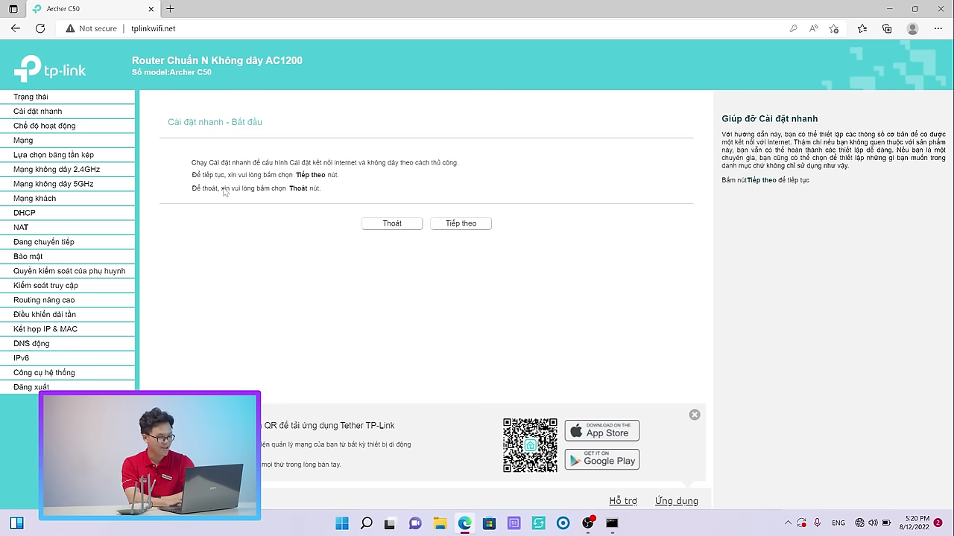
{"action": "left_click", "coordinate": [468, 230]}
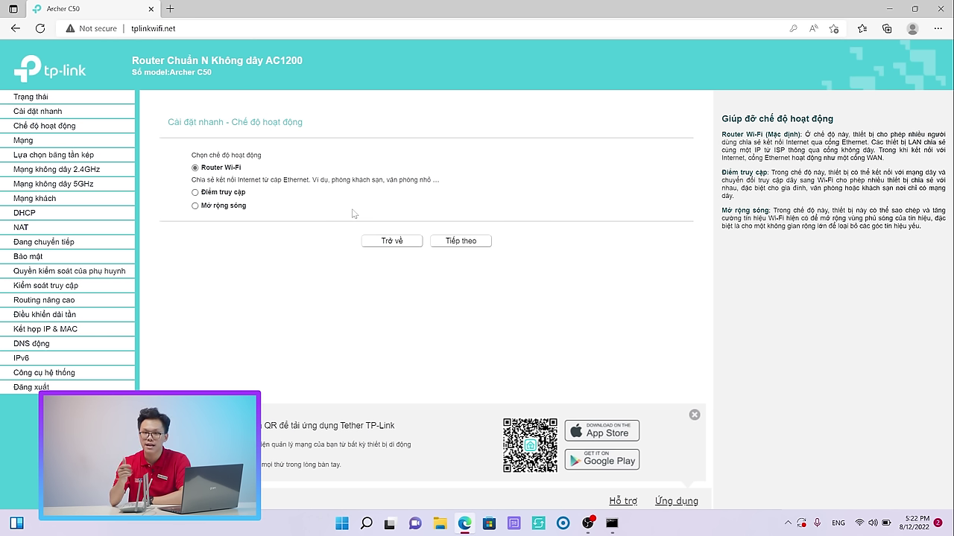
Step: Continue with Router Wi-Fi mode to the Dạng kết nối WAN page
{"action": "left_click", "coordinate": [462, 240]}
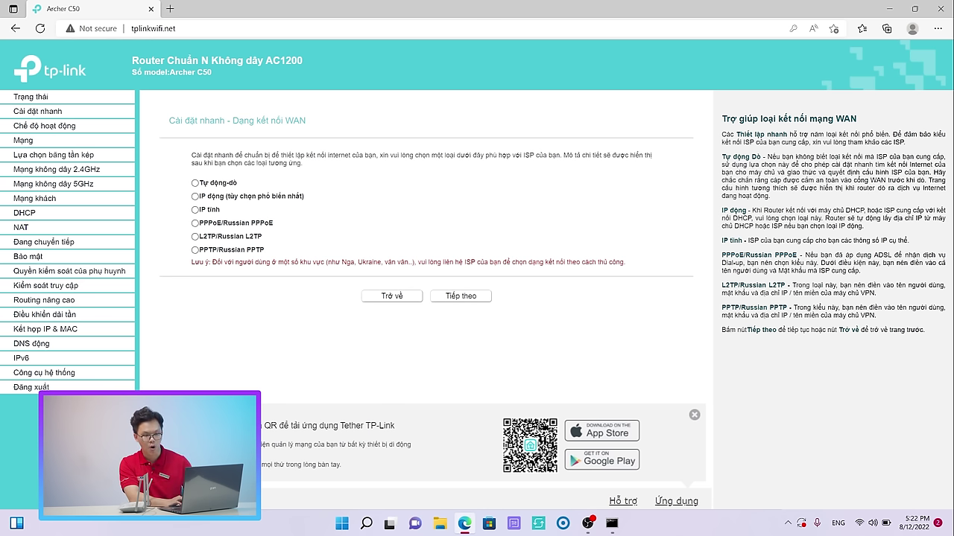
{"action": "left_click_drag", "start_coordinate": [738, 118], "coordinate": [887, 120]}
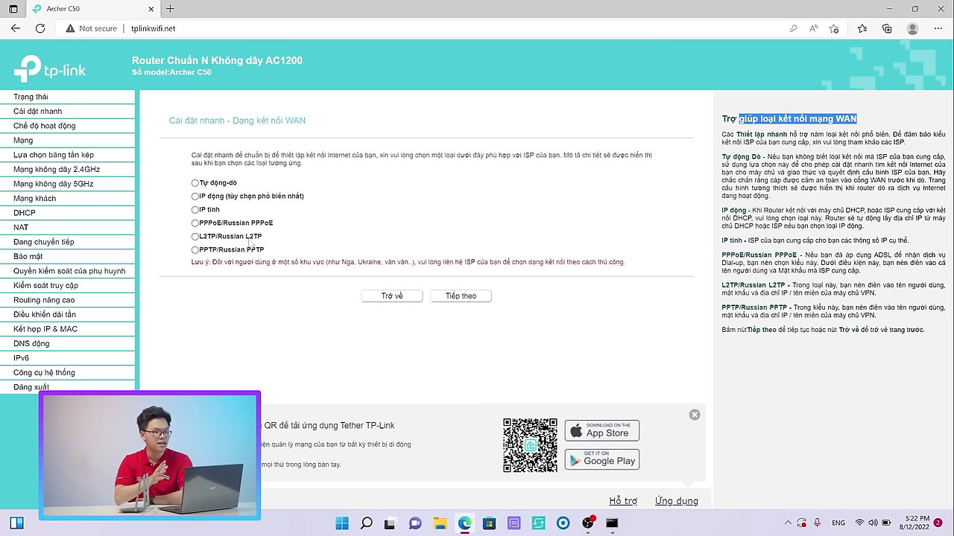
Step: Pick Tự động-dò as the WAN type and continue without cloning the MAC address
{"action": "left_click", "coordinate": [195, 184]}
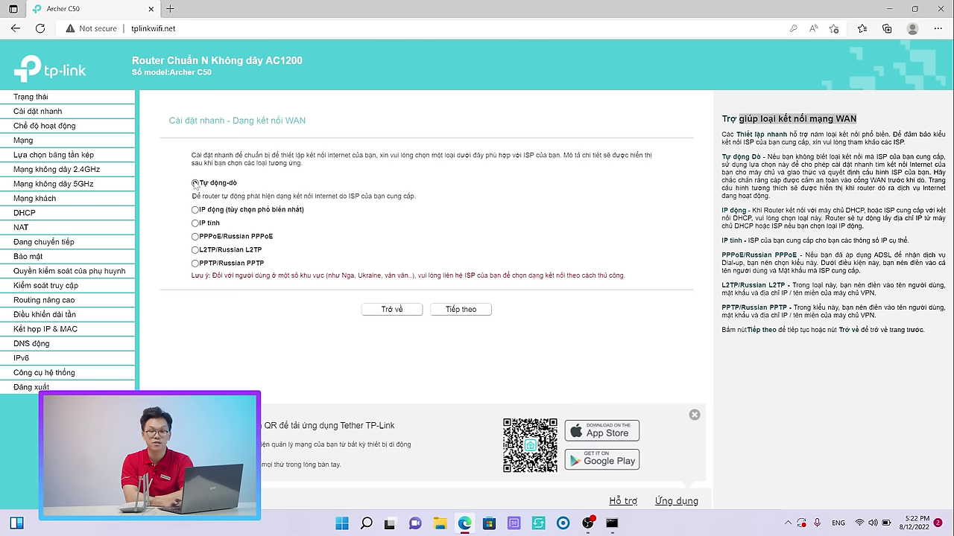
{"action": "left_click", "coordinate": [460, 310]}
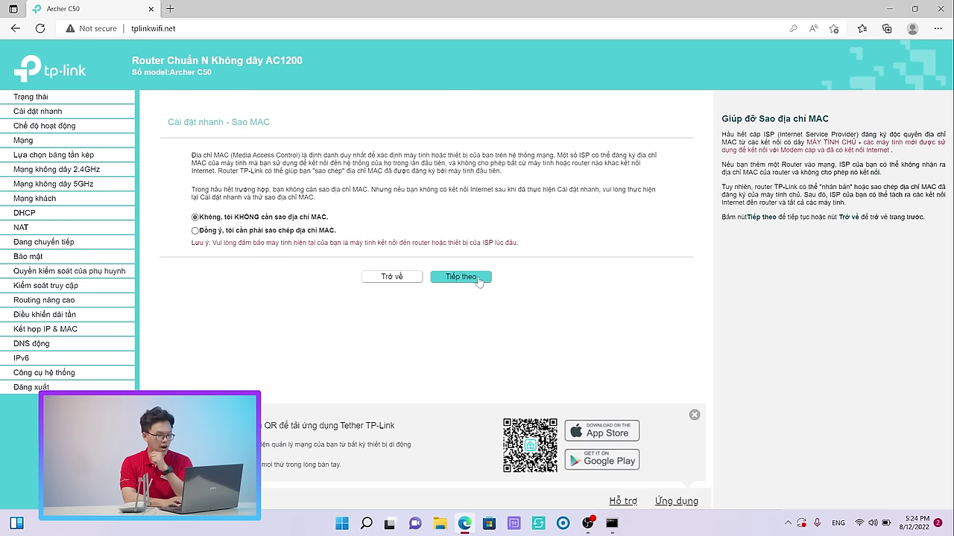
{"action": "left_click", "coordinate": [462, 277]}
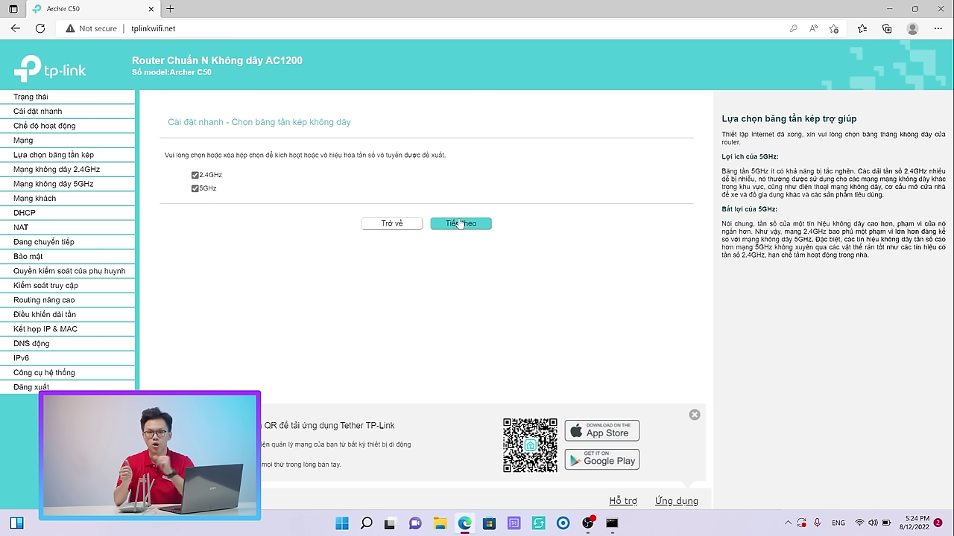
Step: Keep both bands and region United States, renaming the 2.4GHz network Hacom with a new password
{"action": "left_click", "coordinate": [459, 224]}
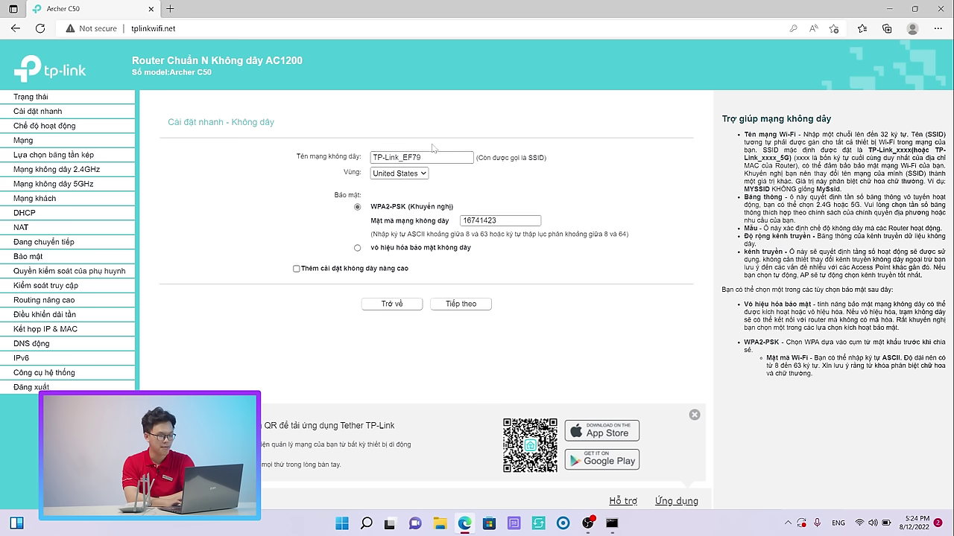
{"action": "left_click", "coordinate": [419, 176]}
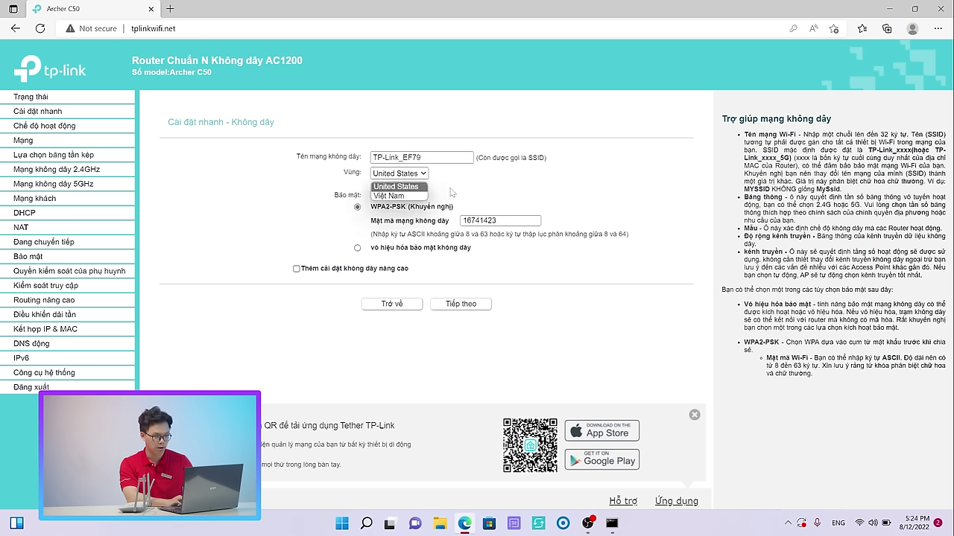
{"action": "left_click", "coordinate": [422, 158]}
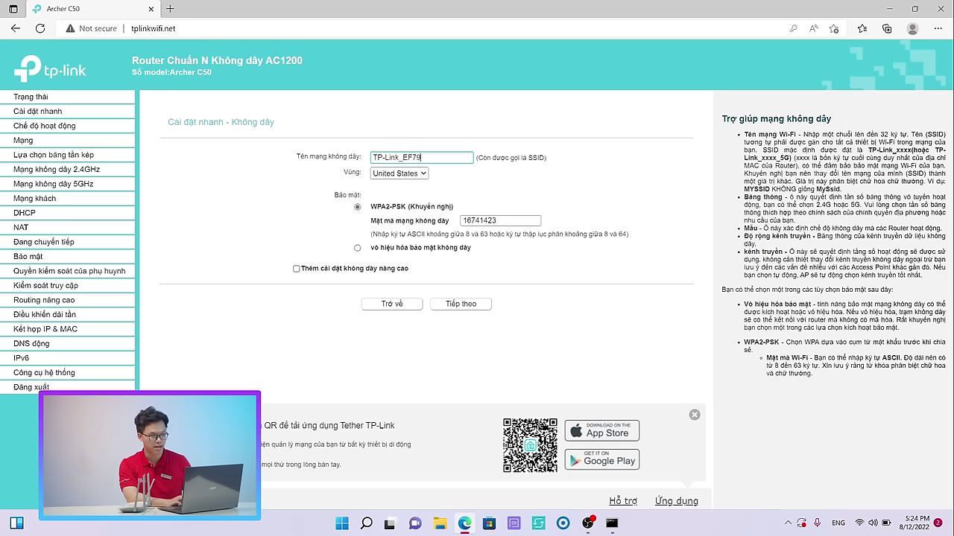
{"action": "left_click_drag", "start_coordinate": [422, 157], "coordinate": [372, 157]}
{"action": "type", "text": "Hacom"}
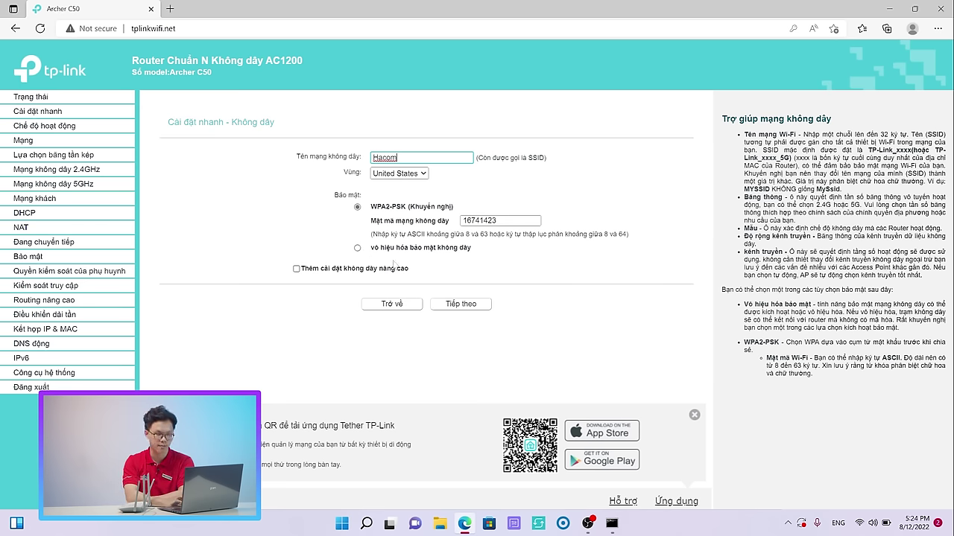
{"action": "left_click", "coordinate": [491, 221]}
{"action": "double_click", "coordinate": [490, 221]}
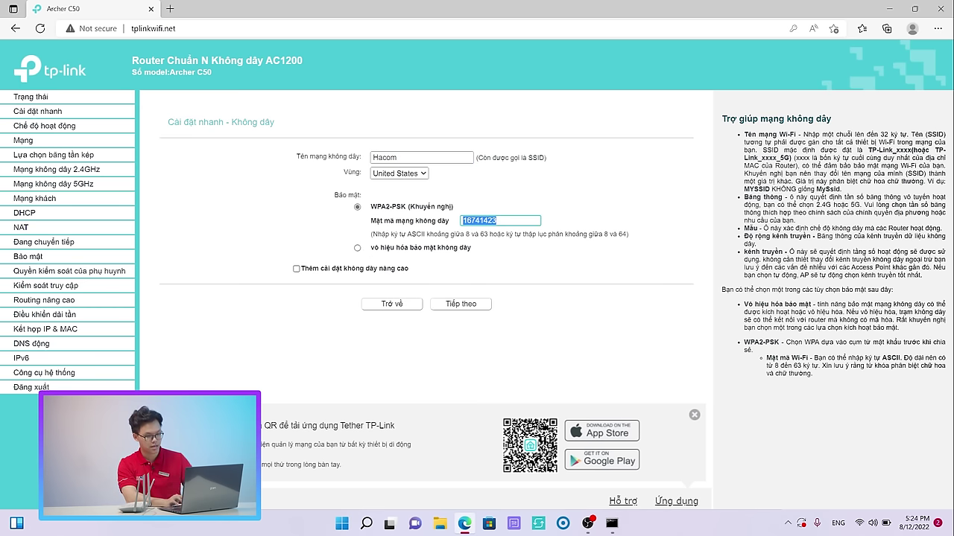
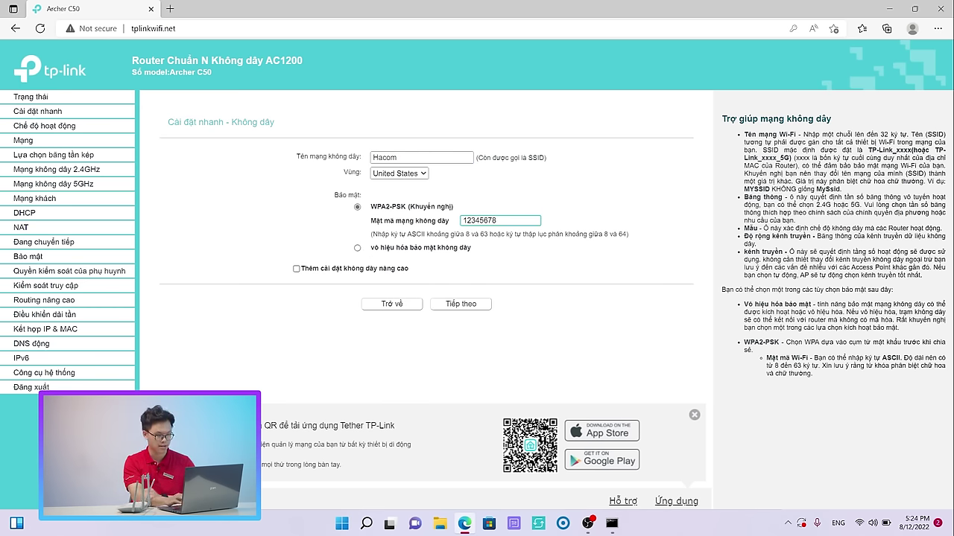
Step: Review advanced 2.4GHz options, keeping trộn 11bgn mode with automatic channel and width
{"action": "left_click", "coordinate": [346, 276]}
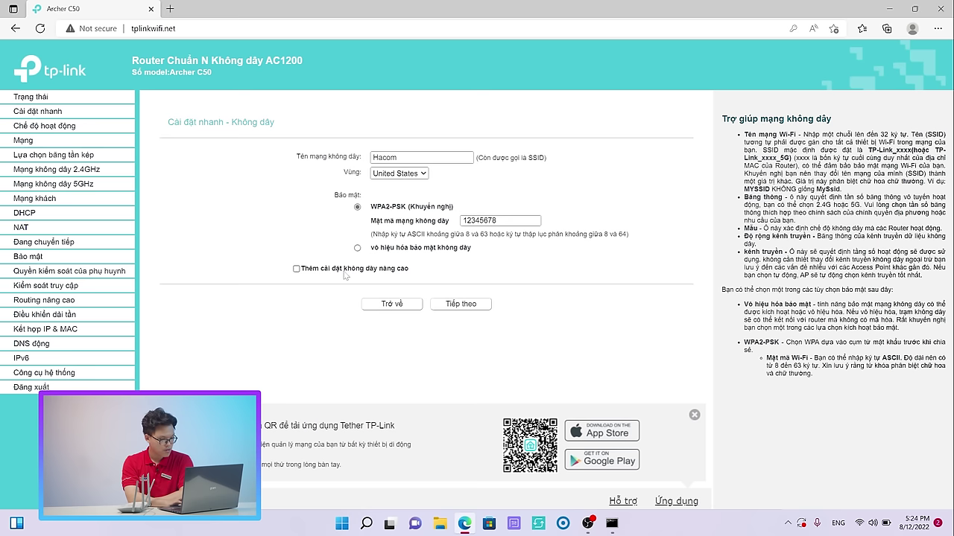
{"action": "left_click", "coordinate": [297, 269]}
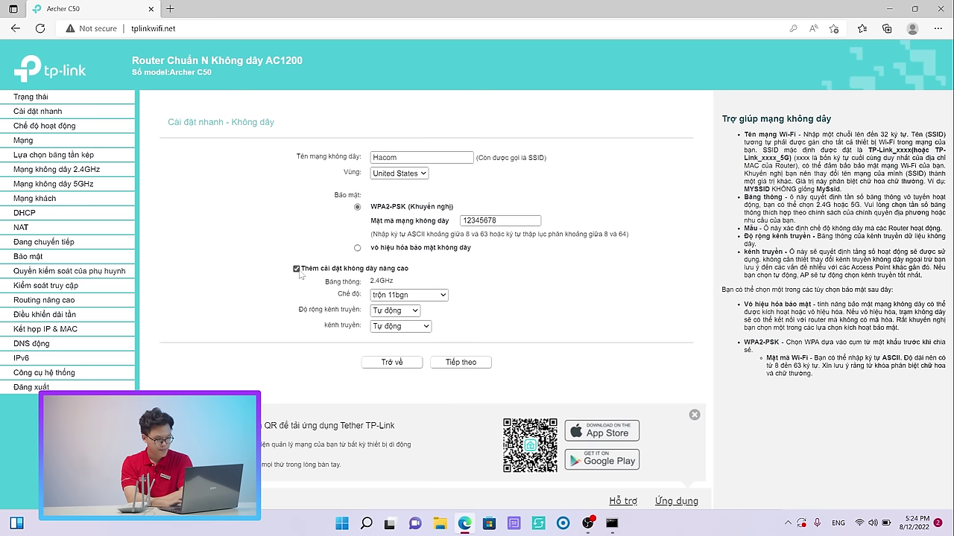
{"action": "left_click", "coordinate": [396, 295]}
{"action": "left_click", "coordinate": [397, 296]}
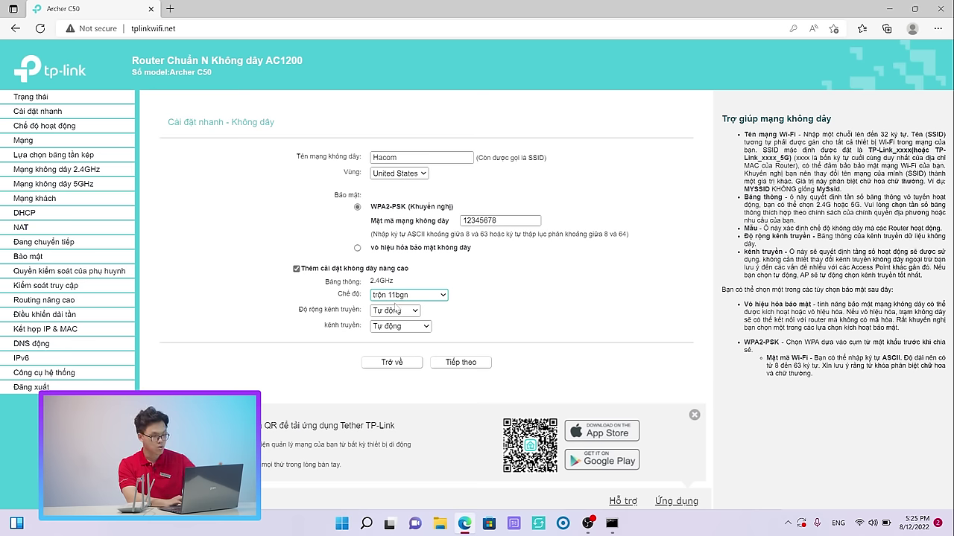
{"action": "left_click", "coordinate": [395, 328]}
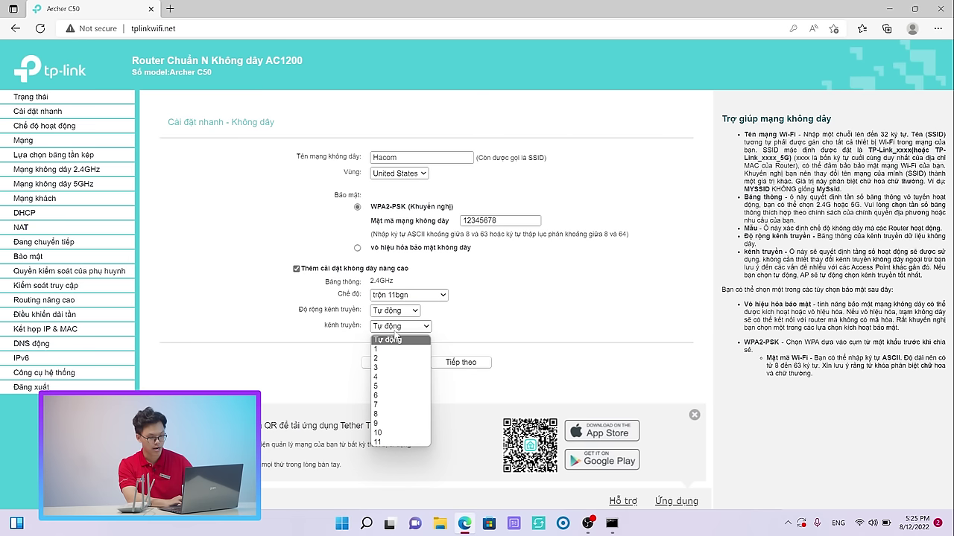
{"action": "left_click", "coordinate": [395, 338]}
{"action": "left_click", "coordinate": [404, 312]}
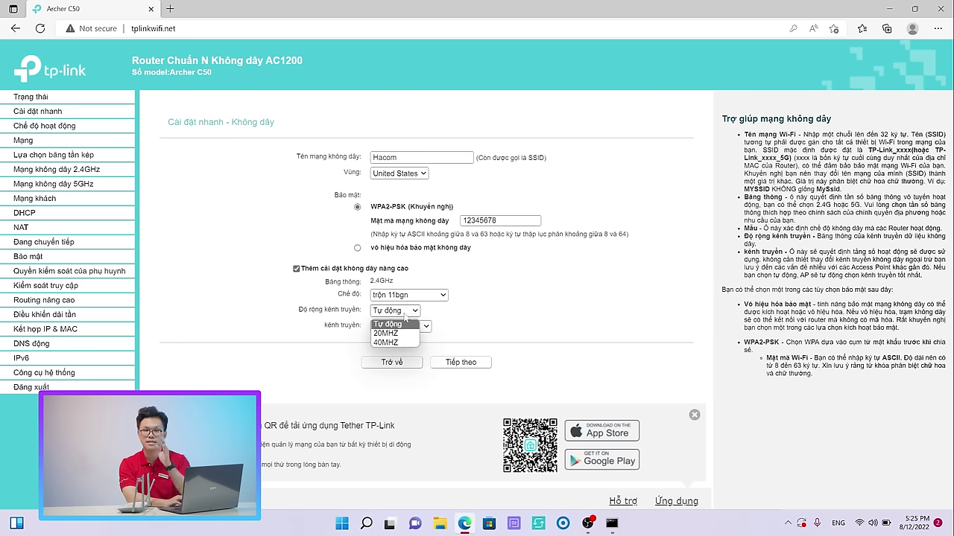
{"action": "left_click", "coordinate": [296, 269]}
{"action": "left_click", "coordinate": [449, 310]}
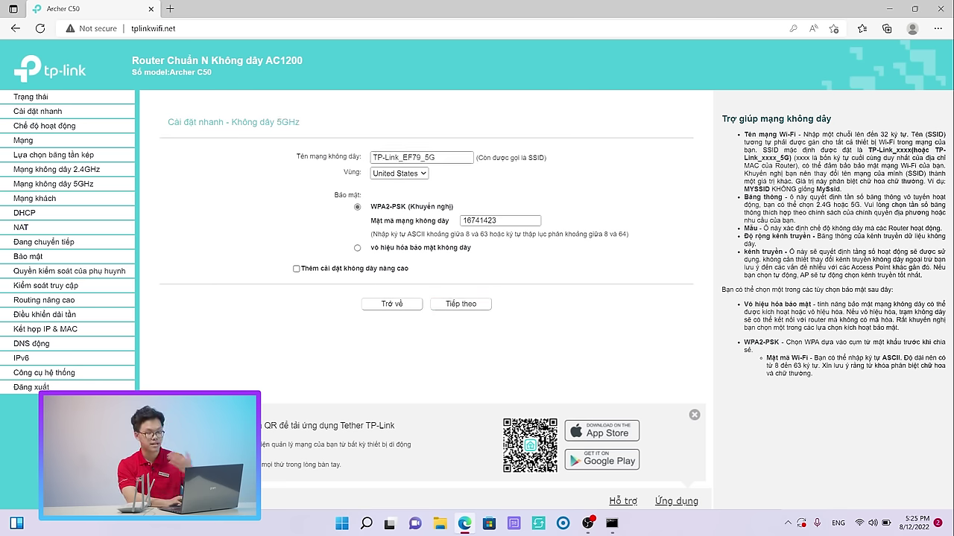
Step: Rename the 5GHz network from TP-Link_EF79 to Hacom_5G and enter a new Wi-Fi password
{"action": "double_click", "coordinate": [410, 158]}
{"action": "left_click", "coordinate": [392, 157]}
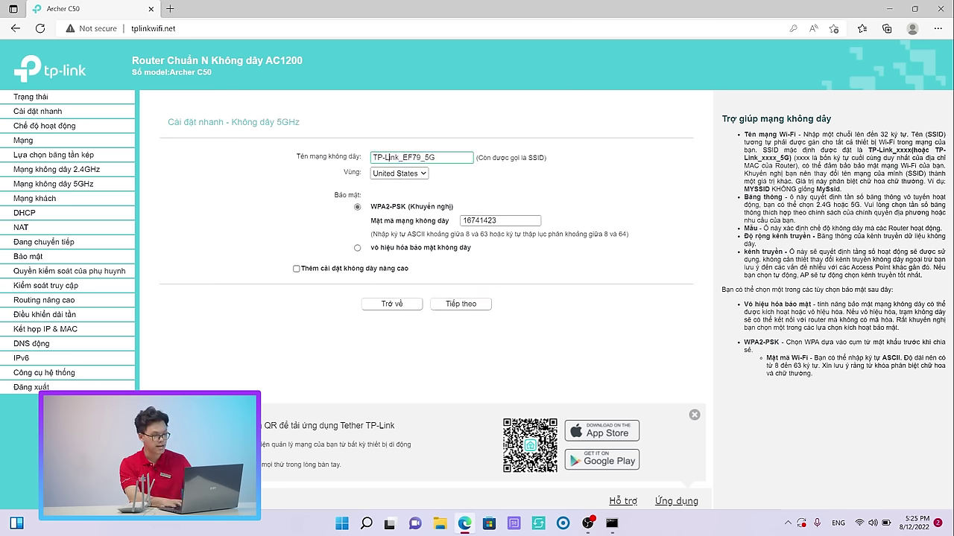
{"action": "left_click", "coordinate": [422, 157]}
{"action": "key", "text": "BackSpace"}
{"action": "key", "text": "BackSpace"}
{"action": "key", "text": "BackSpace"}
{"action": "key", "text": "BackSpace"}
{"action": "key", "text": "BackSpace"}
{"action": "key", "text": "BackSpace"}
{"action": "key", "text": "BackSpace"}
{"action": "key", "text": "BackSpace"}
{"action": "key", "text": "BackSpace"}
{"action": "key", "text": "BackSpace"}
{"action": "key", "text": "BackSpace"}
{"action": "key", "text": "BackSpace"}
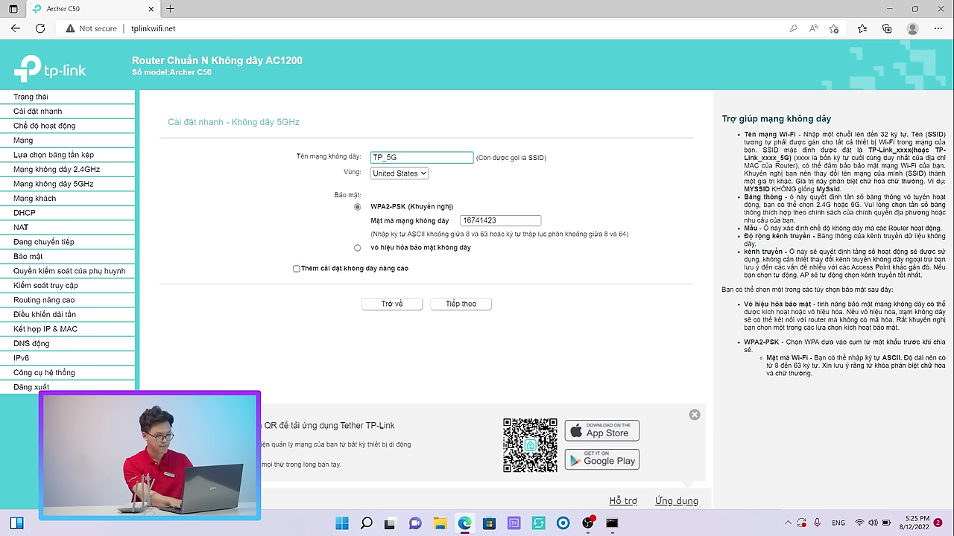
{"action": "key", "text": "BackSpace"}
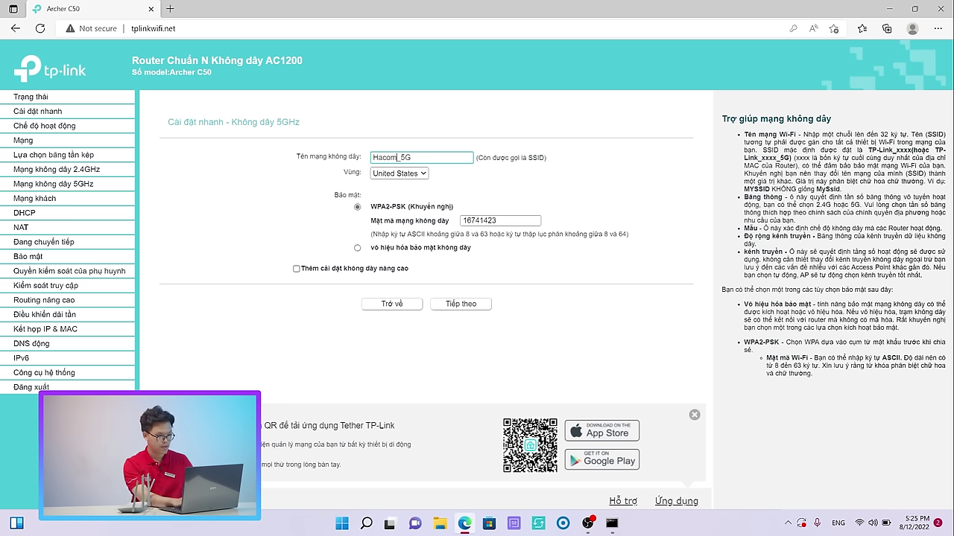
{"action": "key", "text": "Tab"}
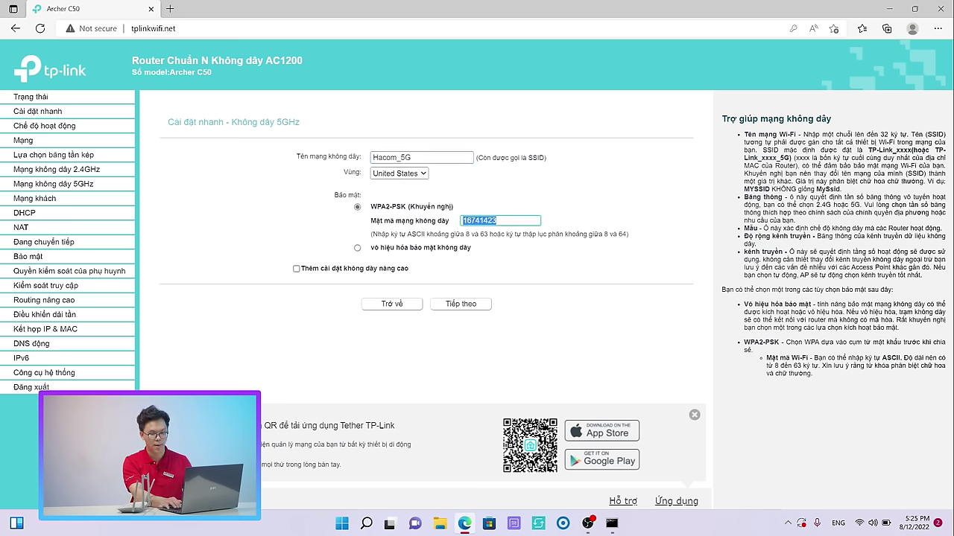
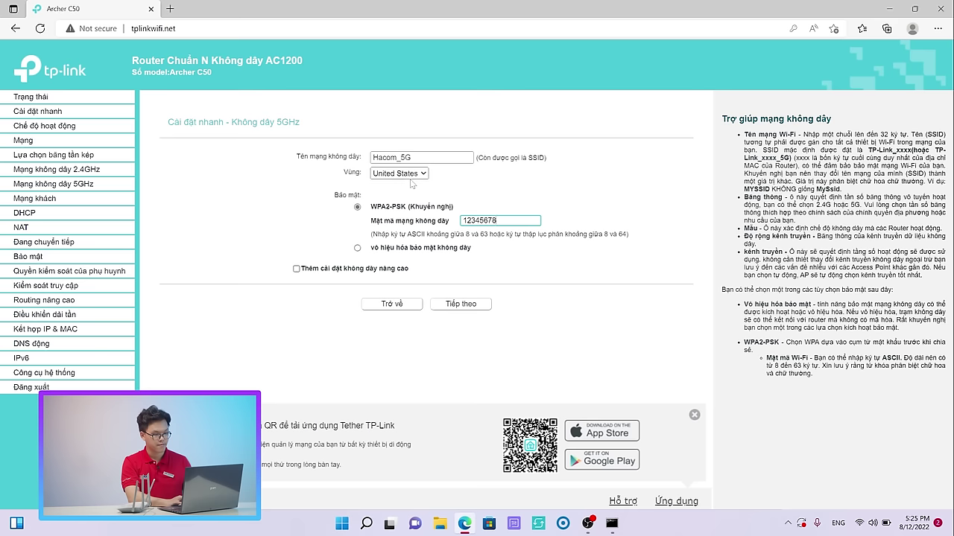
Step: Set the 5GHz region to Việt Nam and continue to the confirmation summary
{"action": "left_click", "coordinate": [410, 176]}
{"action": "left_click", "coordinate": [408, 195]}
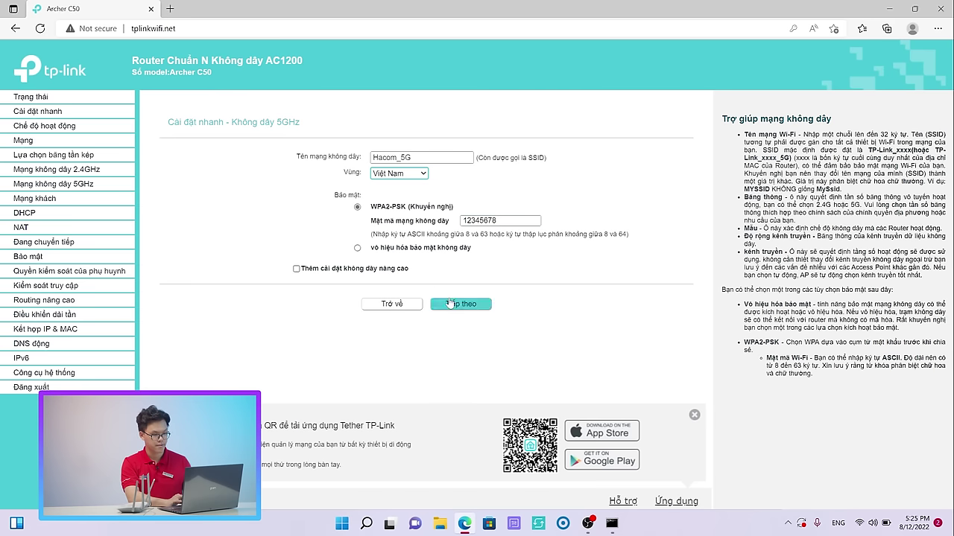
{"action": "left_click", "coordinate": [450, 303]}
Step: Review the Xác nhận summary for Hacom and Hacom_5G, then save it with Lưu
{"action": "scroll", "coordinate": [540, 342], "scroll_direction": "down", "scroll_amount": 1}
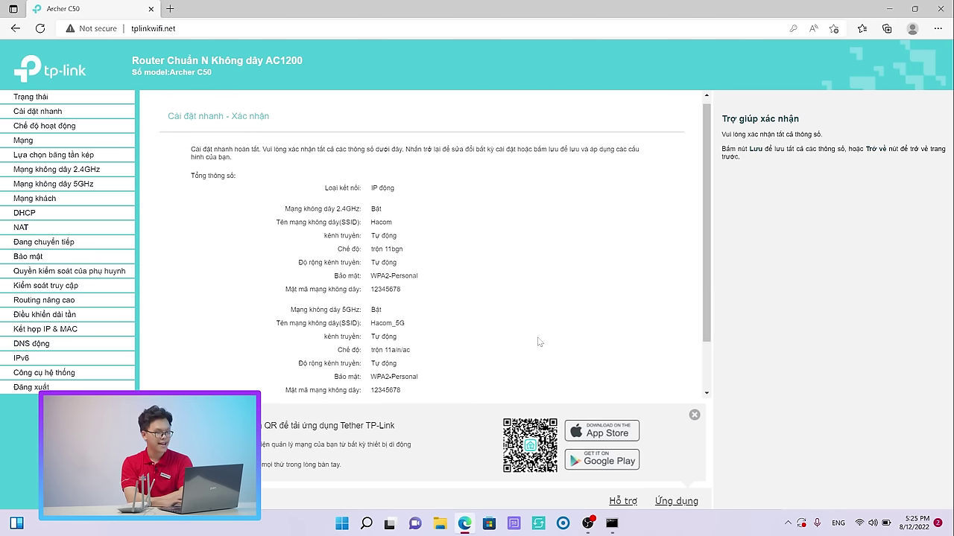
{"action": "scroll", "coordinate": [540, 342], "scroll_direction": "down", "scroll_amount": 2}
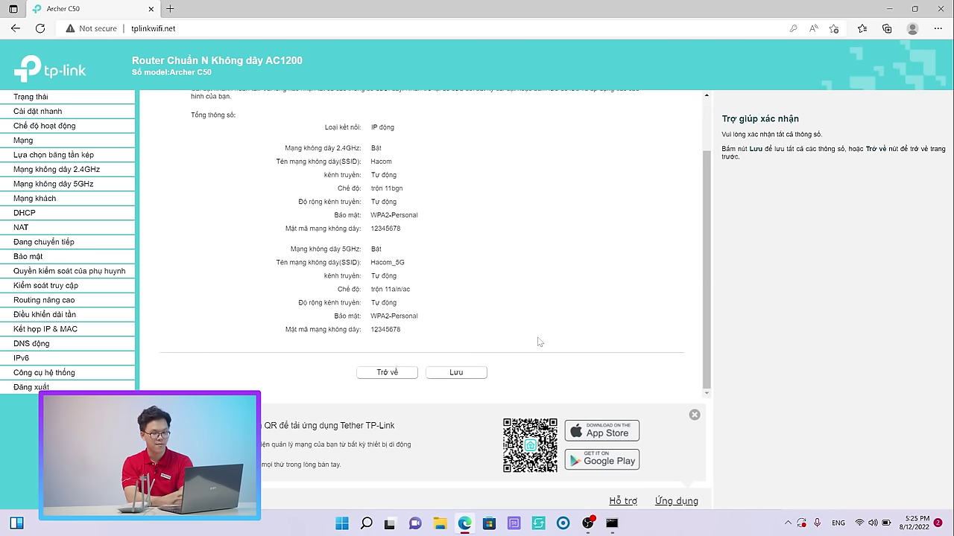
{"action": "scroll", "coordinate": [541, 342], "scroll_direction": "up", "scroll_amount": 2}
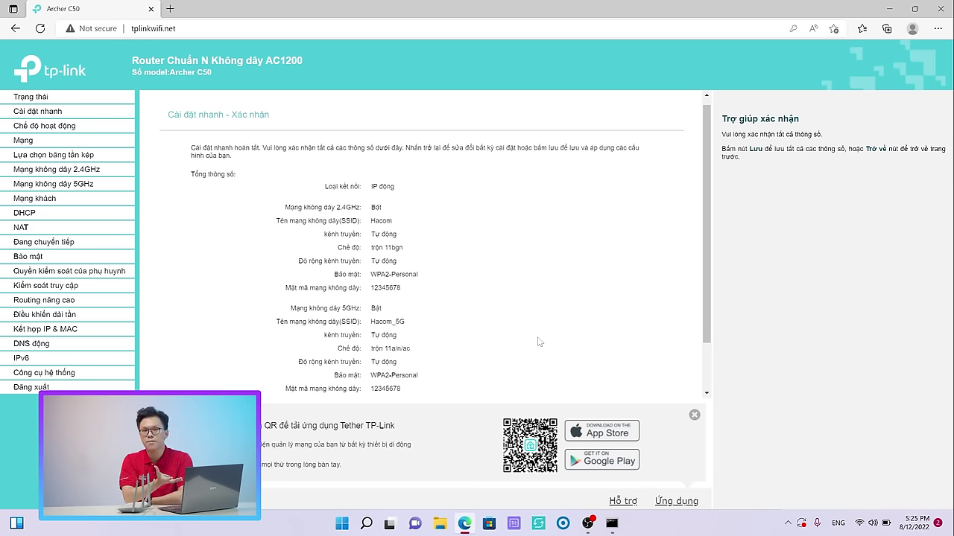
{"action": "scroll", "coordinate": [539, 342], "scroll_direction": "down", "scroll_amount": 1}
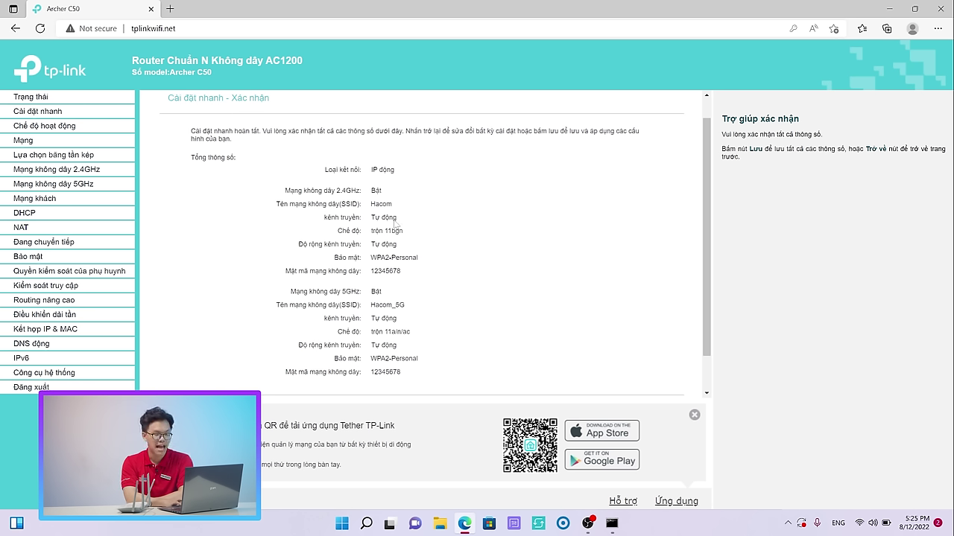
{"action": "scroll", "coordinate": [395, 302], "scroll_direction": "down", "scroll_amount": 1}
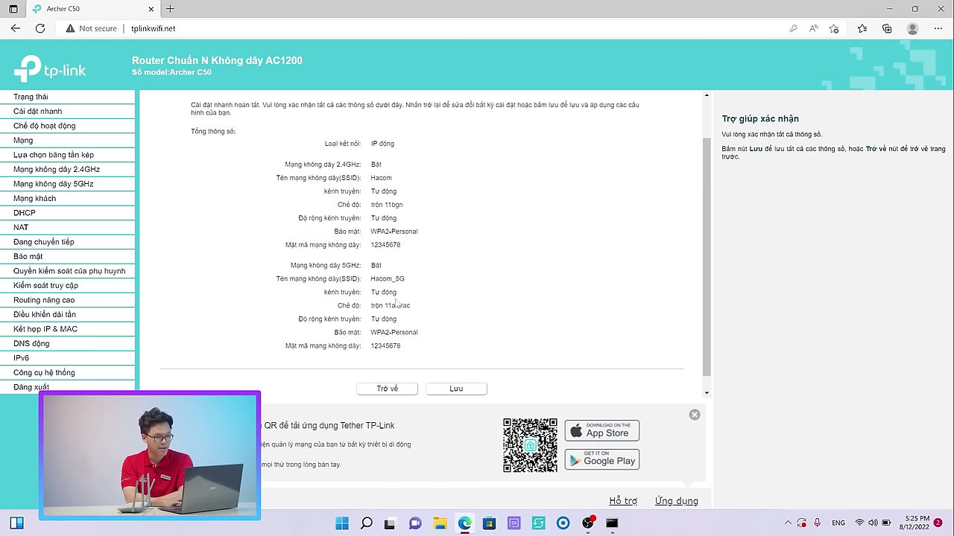
{"action": "scroll", "coordinate": [395, 302], "scroll_direction": "down", "scroll_amount": 1}
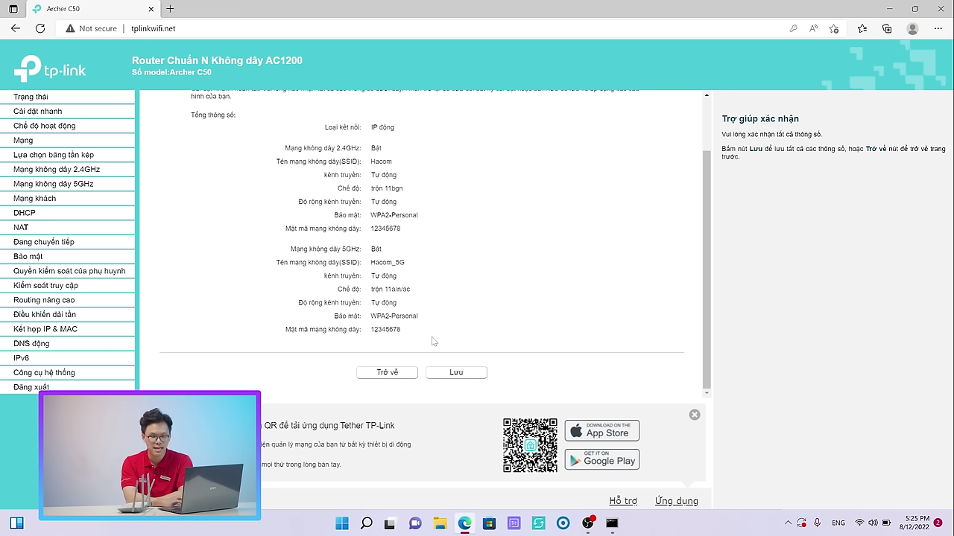
{"action": "left_click", "coordinate": [468, 380]}
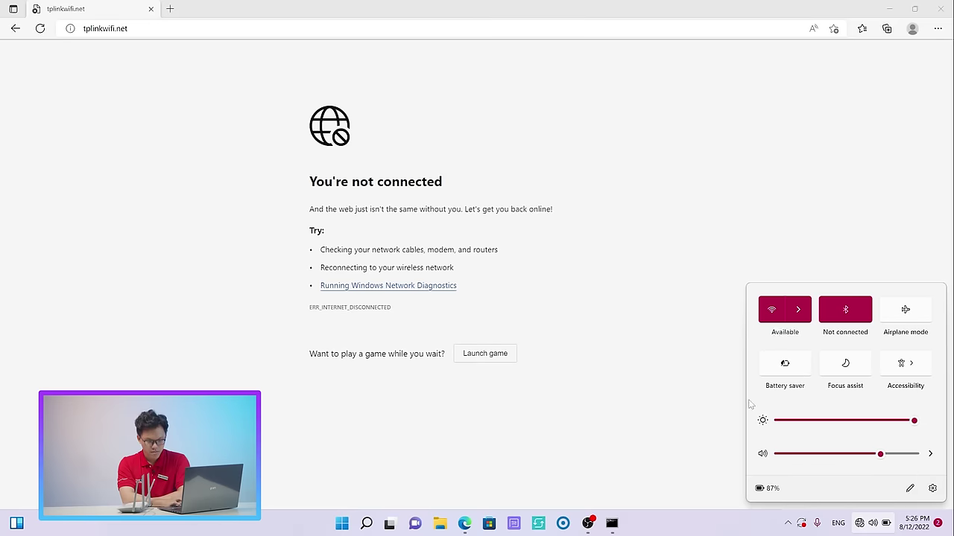
{"action": "left_click", "coordinate": [721, 404]}
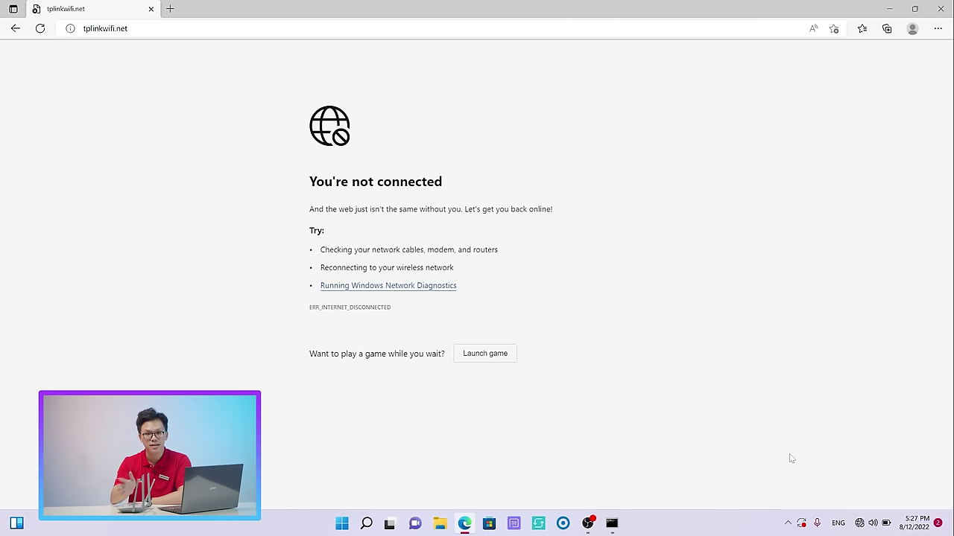
Step: Join the Hacom_5G Wi-Fi with its security key and reload tplinkwifi.net
{"action": "left_click", "coordinate": [867, 532]}
{"action": "left_click", "coordinate": [798, 309]}
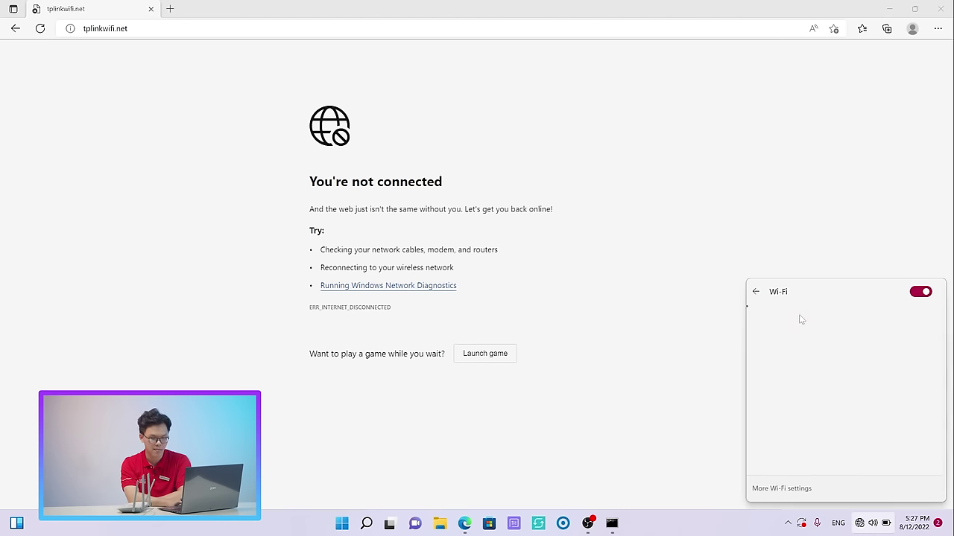
{"action": "scroll", "coordinate": [839, 415], "scroll_direction": "down", "scroll_amount": 3}
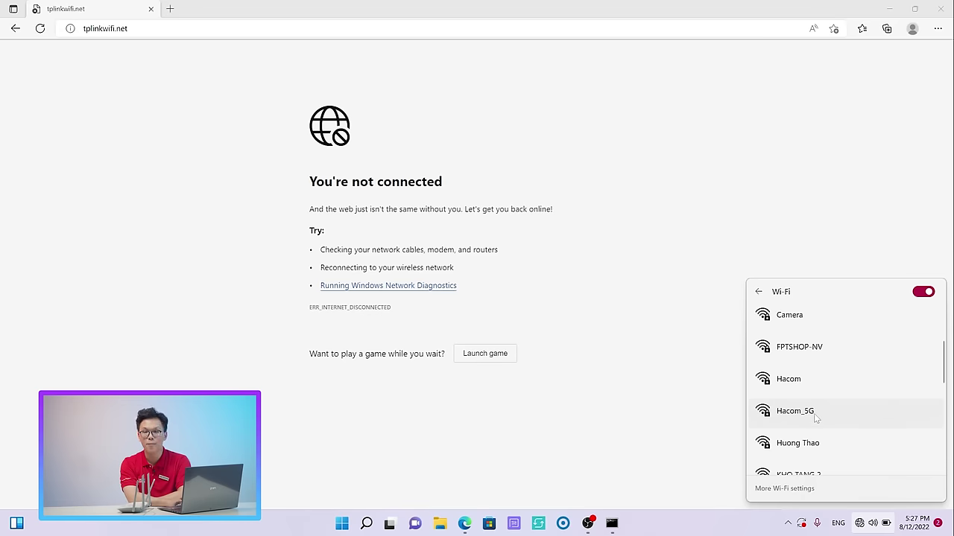
{"action": "left_click", "coordinate": [815, 420]}
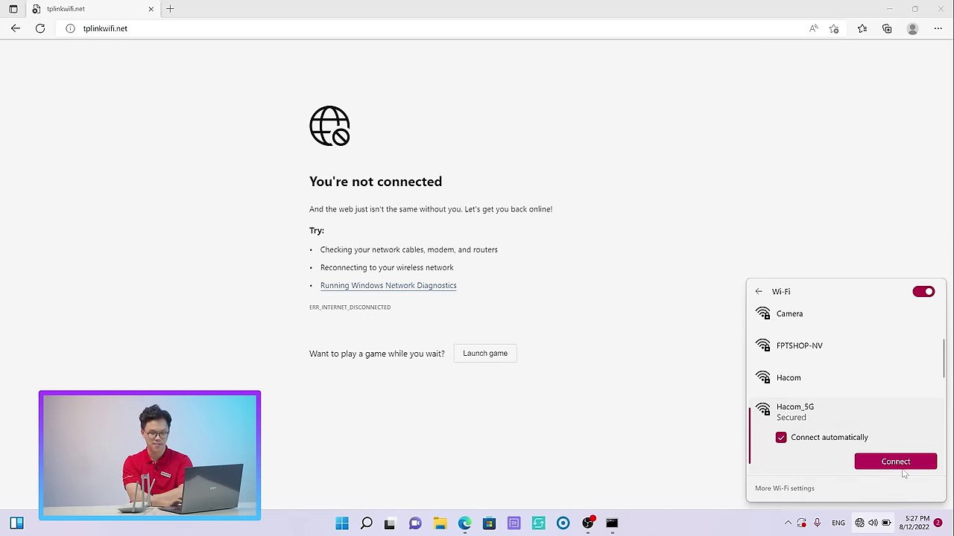
{"action": "left_click", "coordinate": [901, 461]}
{"action": "type", "text": "••••••••"}
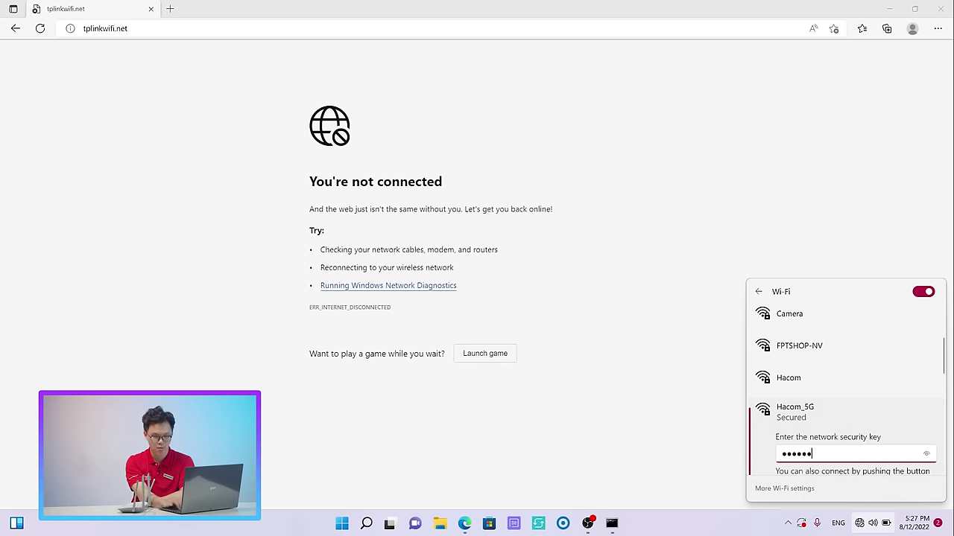
{"action": "key", "text": "Return"}
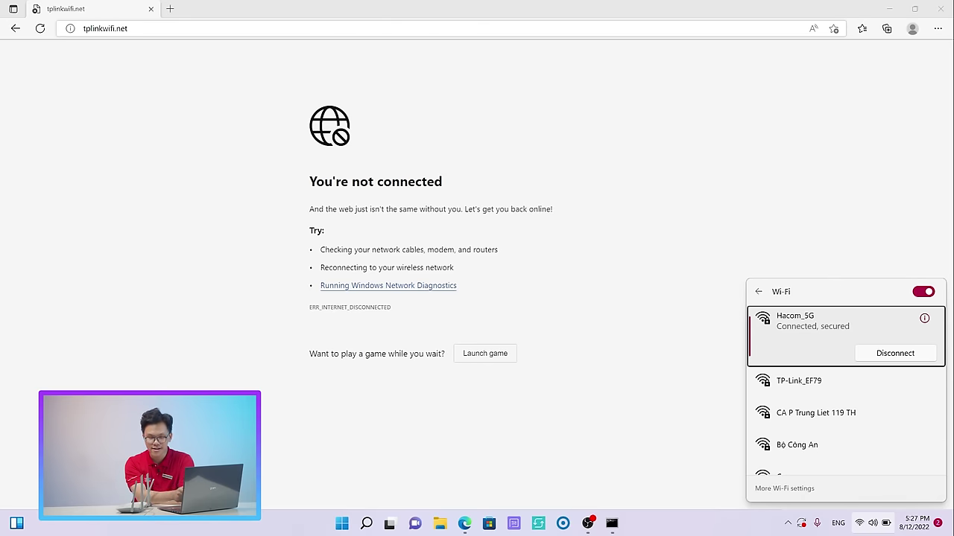
{"action": "left_click", "coordinate": [105, 28]}
{"action": "key", "text": "Return"}
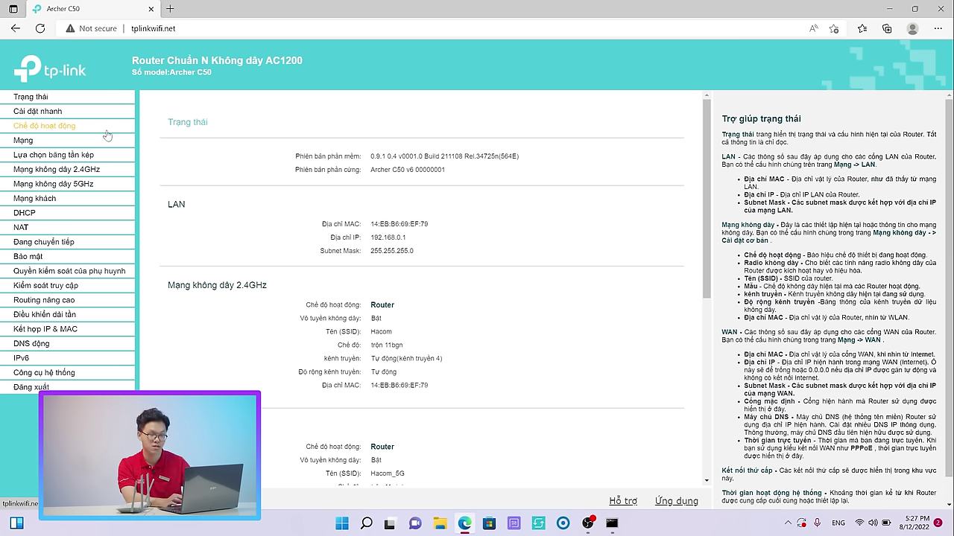
{"action": "left_click", "coordinate": [80, 102]}
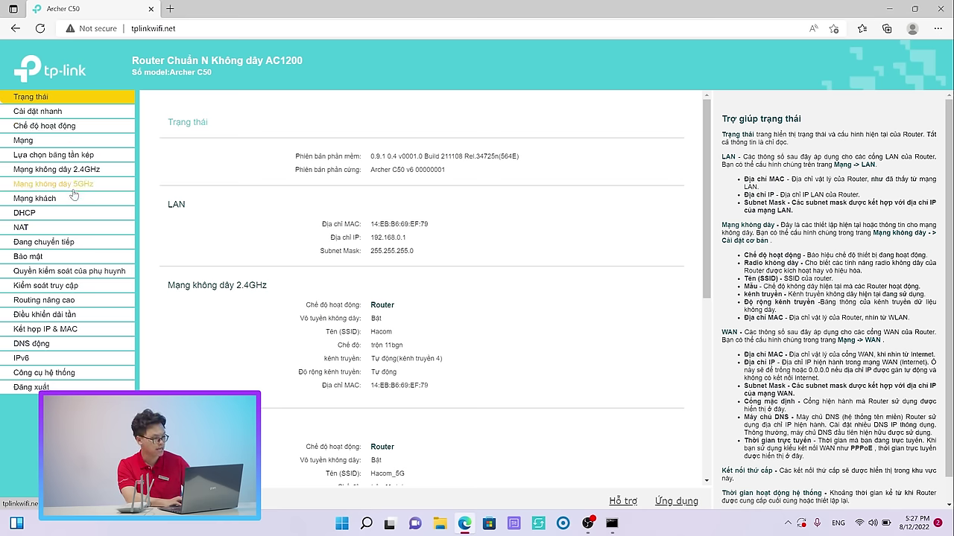
{"action": "left_click", "coordinate": [72, 214]}
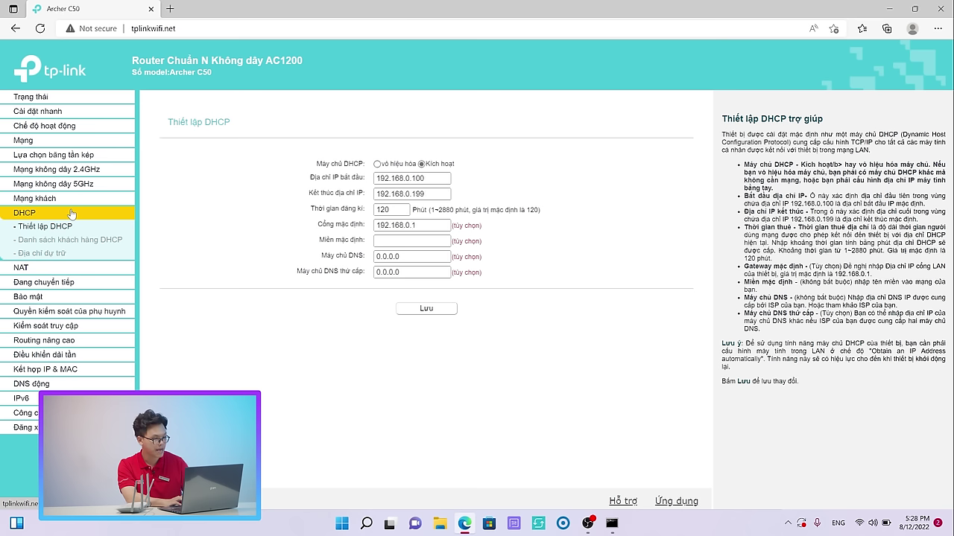
{"action": "left_click", "coordinate": [65, 268]}
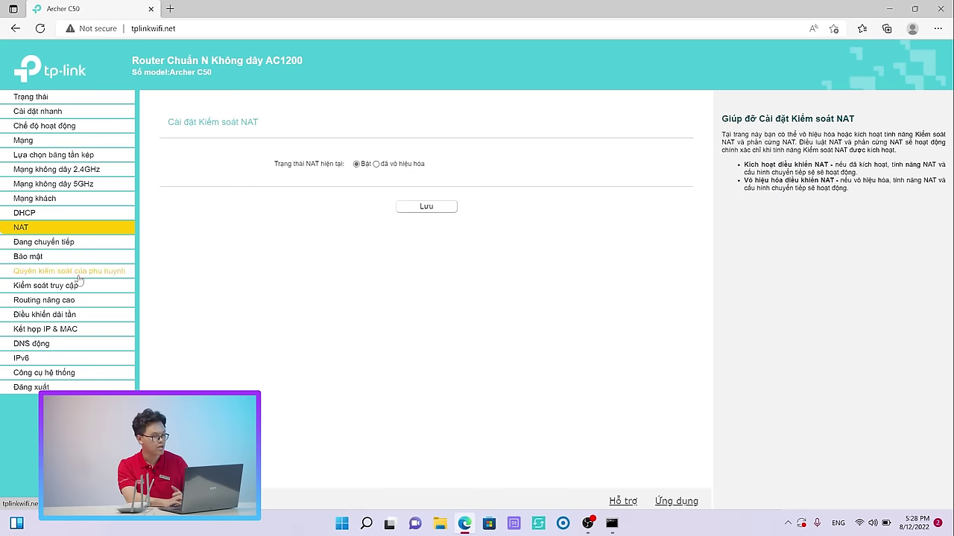
{"action": "left_click", "coordinate": [68, 271]}
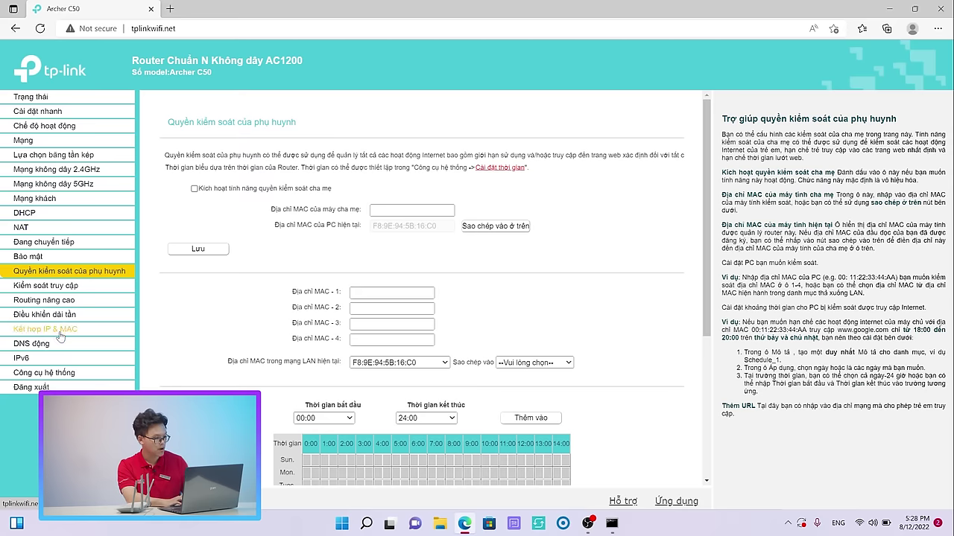
{"action": "left_click", "coordinate": [40, 374]}
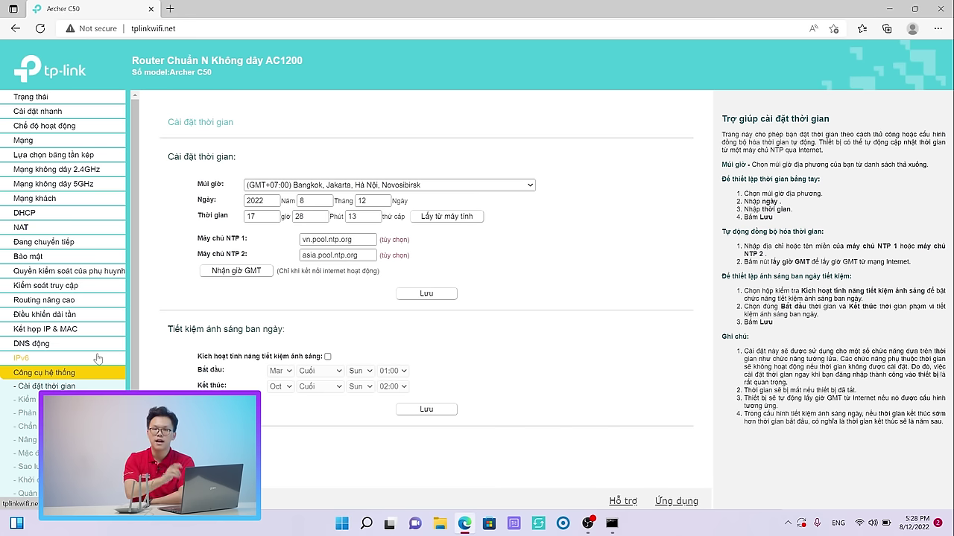
{"action": "left_click", "coordinate": [41, 99]}
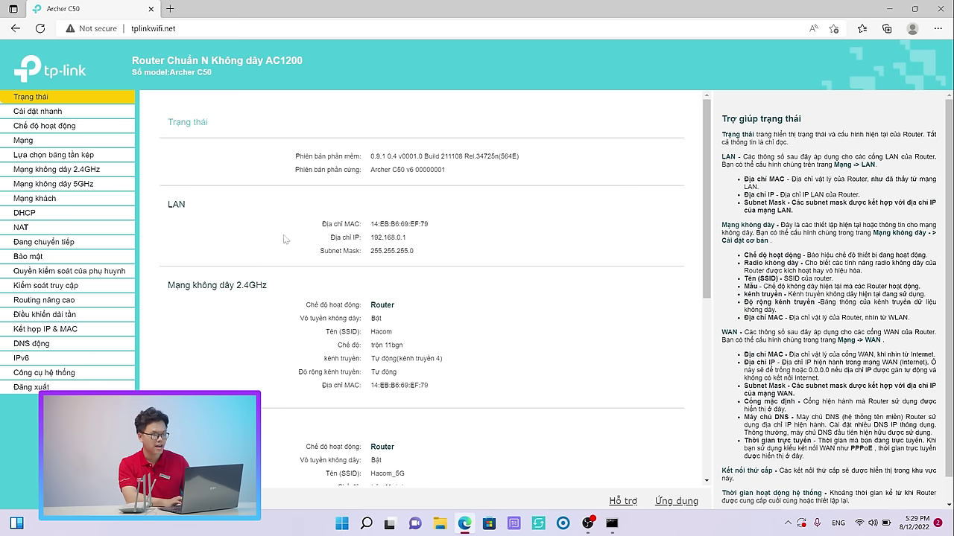
{"action": "left_click_drag", "start_coordinate": [341, 224], "coordinate": [428, 225]}
{"action": "left_click", "coordinate": [445, 237]}
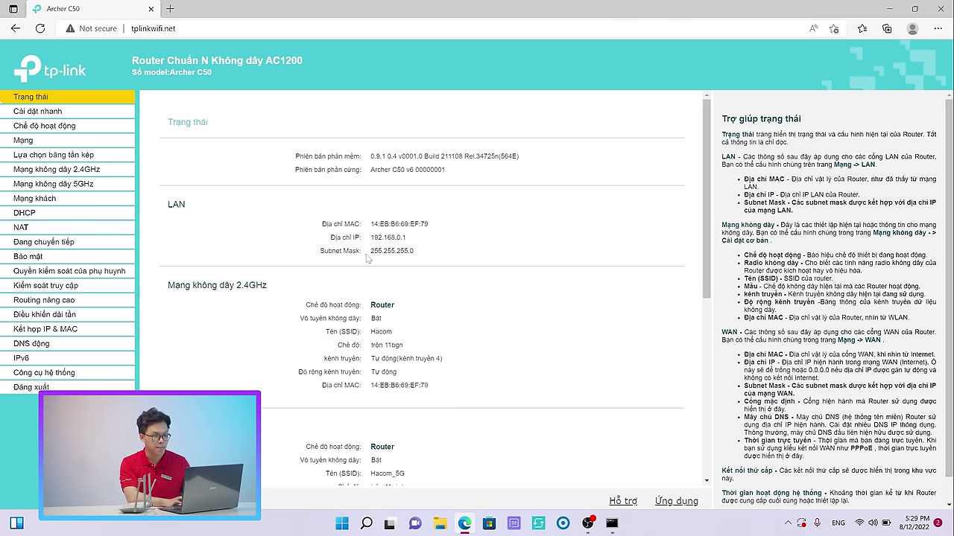
{"action": "scroll", "coordinate": [345, 365], "scroll_direction": "down", "scroll_amount": 3}
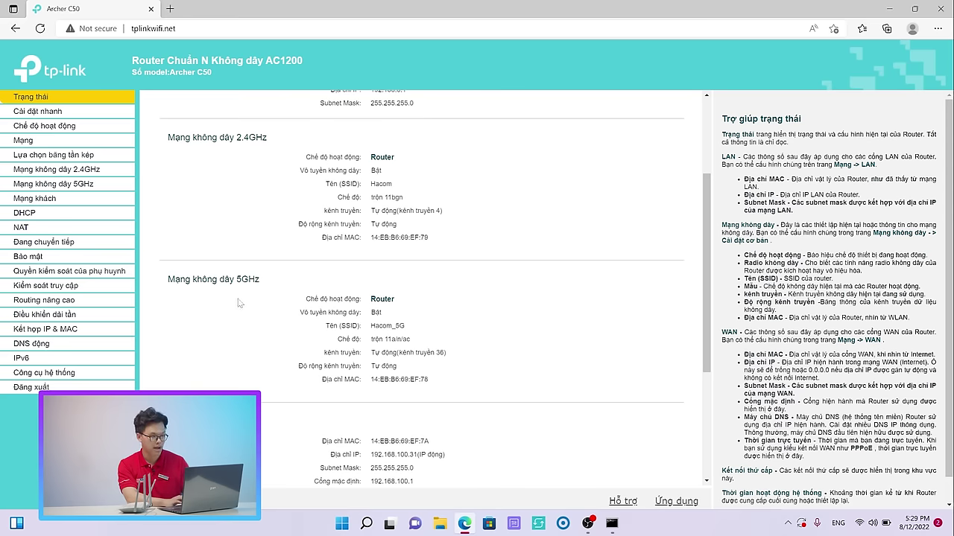
{"action": "scroll", "coordinate": [239, 302], "scroll_direction": "down", "scroll_amount": 4}
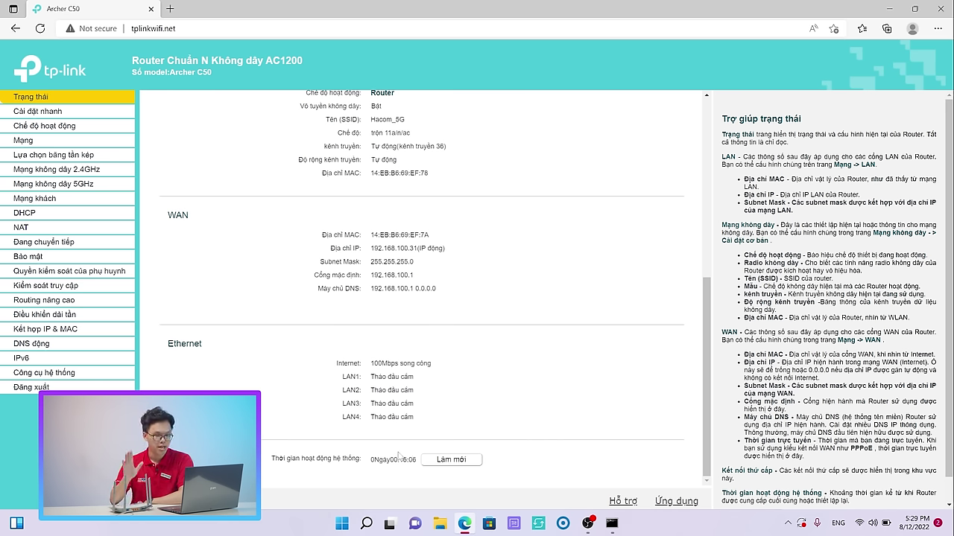
Step: On the WAN page, try static IP (IP tĩnh), then set the connection type back to dynamic IP (IP động)
{"action": "left_click", "coordinate": [63, 128]}
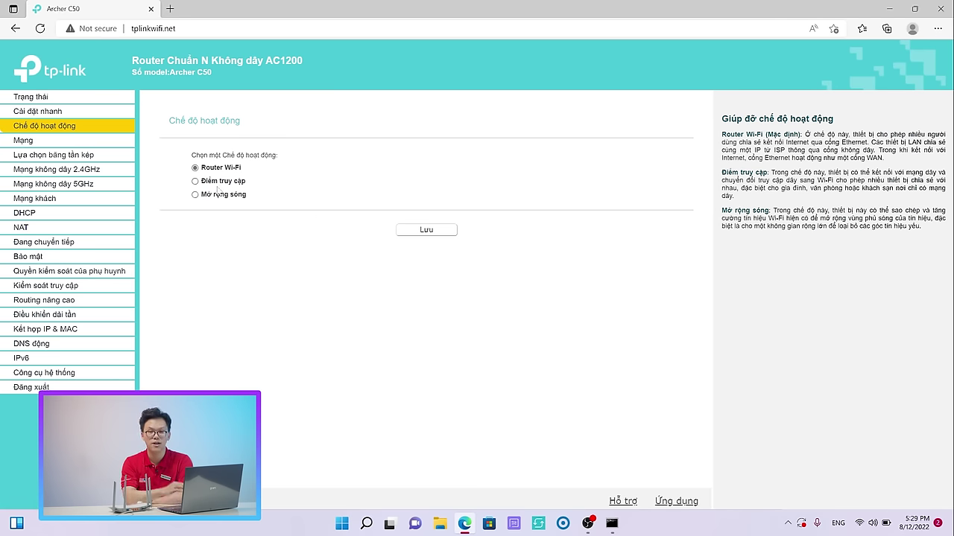
{"action": "left_click", "coordinate": [43, 143]}
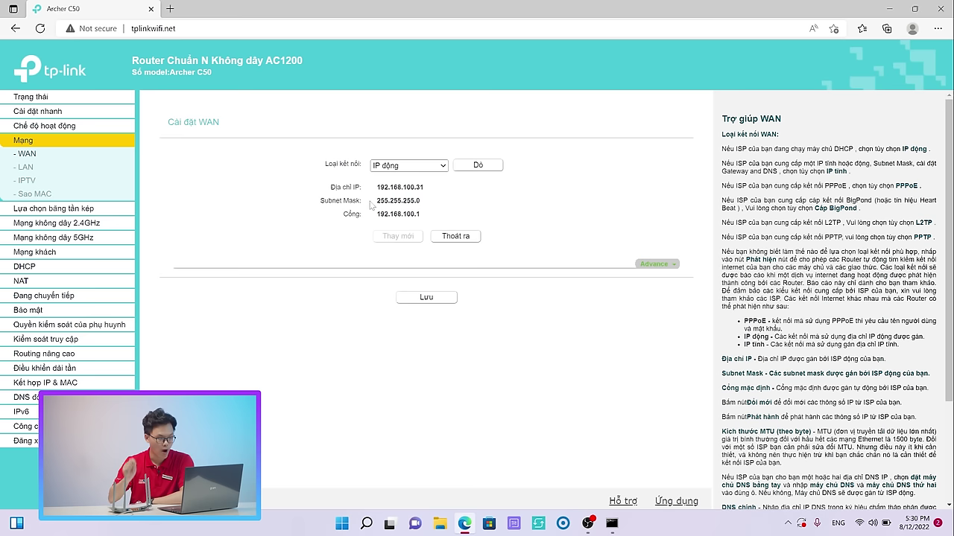
{"action": "left_click", "coordinate": [421, 164]}
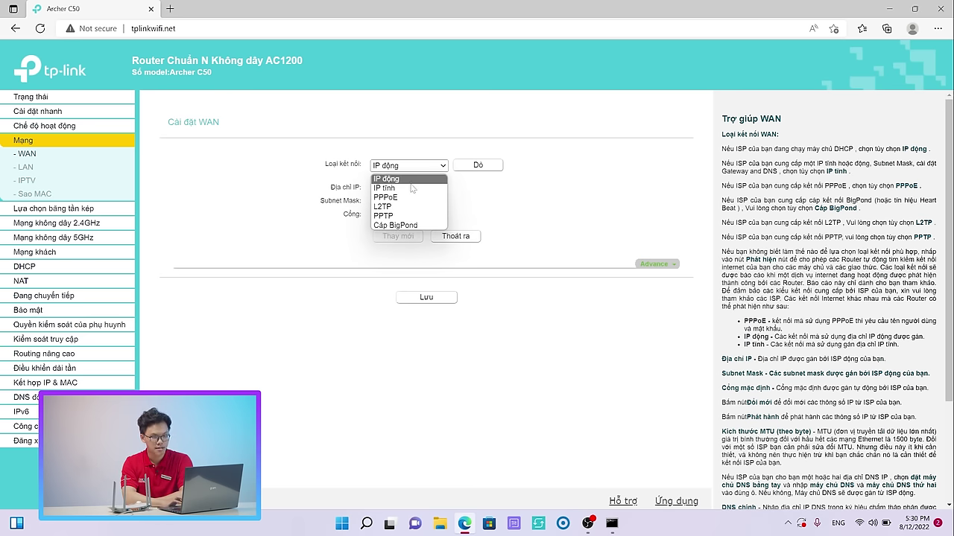
{"action": "left_click", "coordinate": [412, 188]}
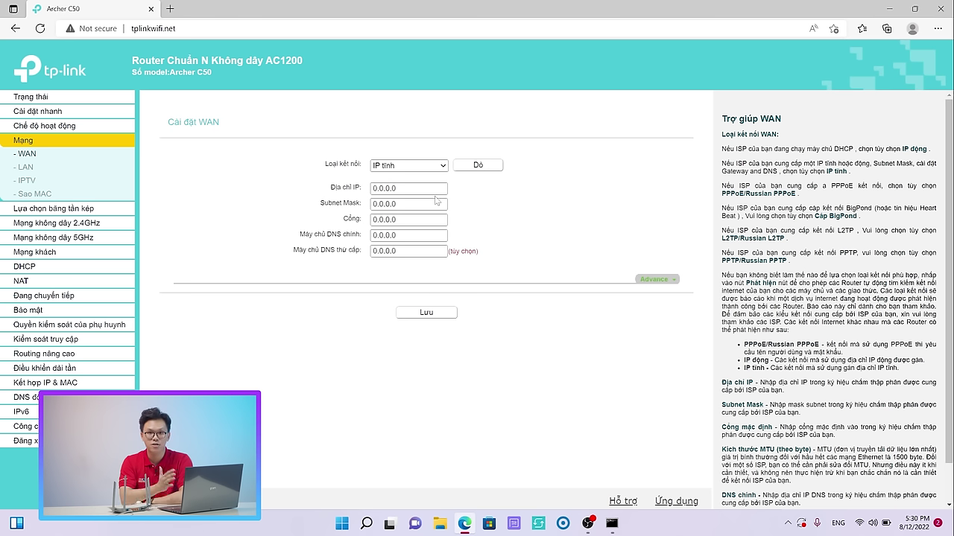
{"action": "left_click", "coordinate": [395, 189]}
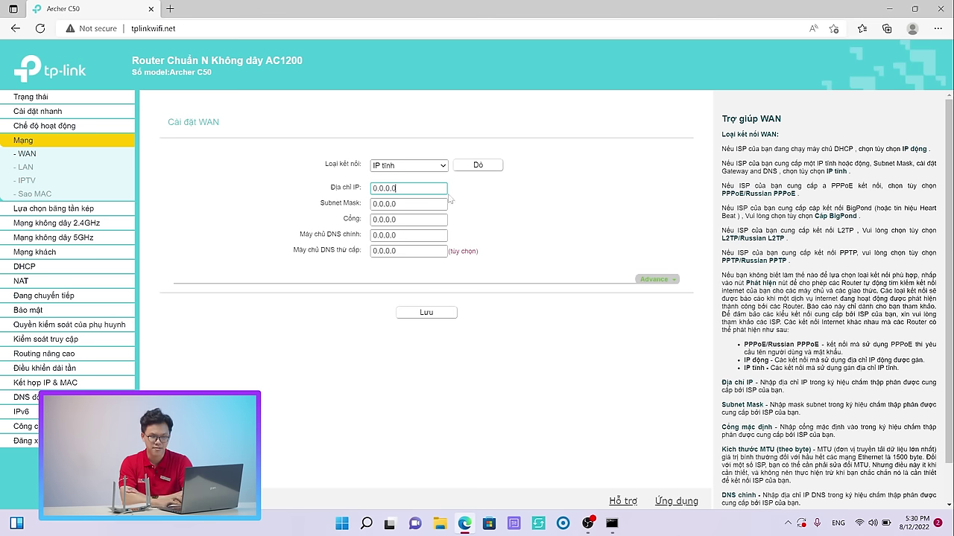
{"action": "left_click", "coordinate": [413, 167]}
{"action": "left_click", "coordinate": [409, 179]}
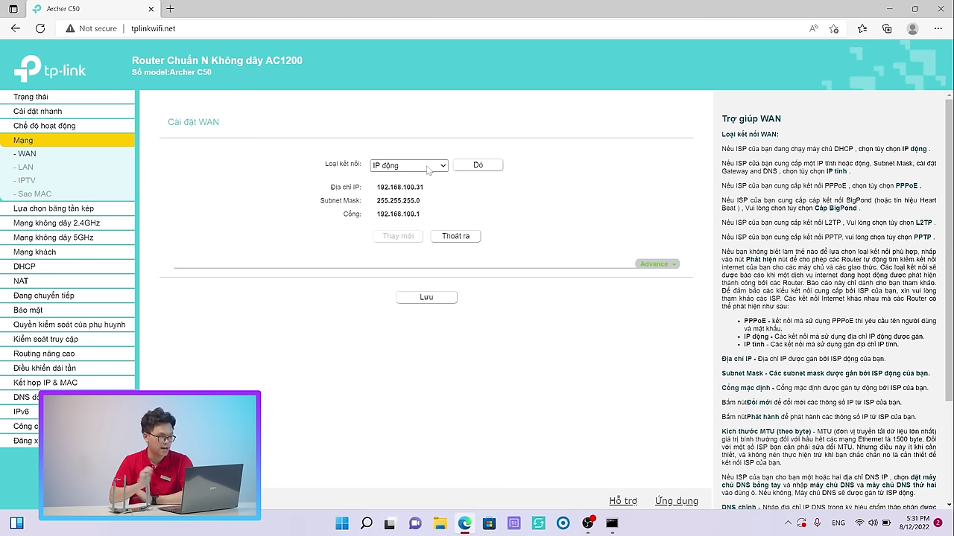
Step: Open the LAN page showing router IP 192.168.0.1 and mask 255.255.255.0
{"action": "left_click", "coordinate": [30, 168]}
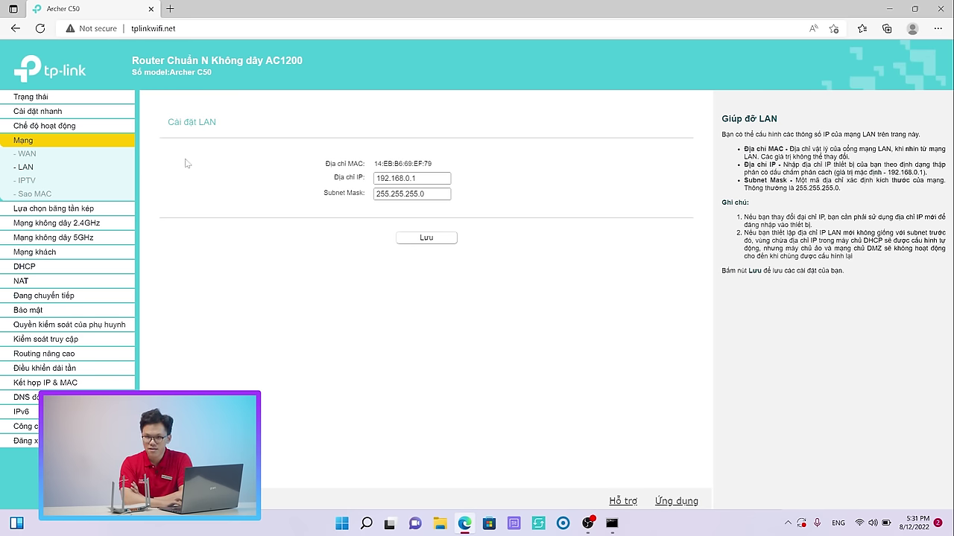
Step: Open the IPTV page showing IGMP Snooping and IGMP Proxy enabled, IGMP version V3
{"action": "left_click", "coordinate": [38, 182]}
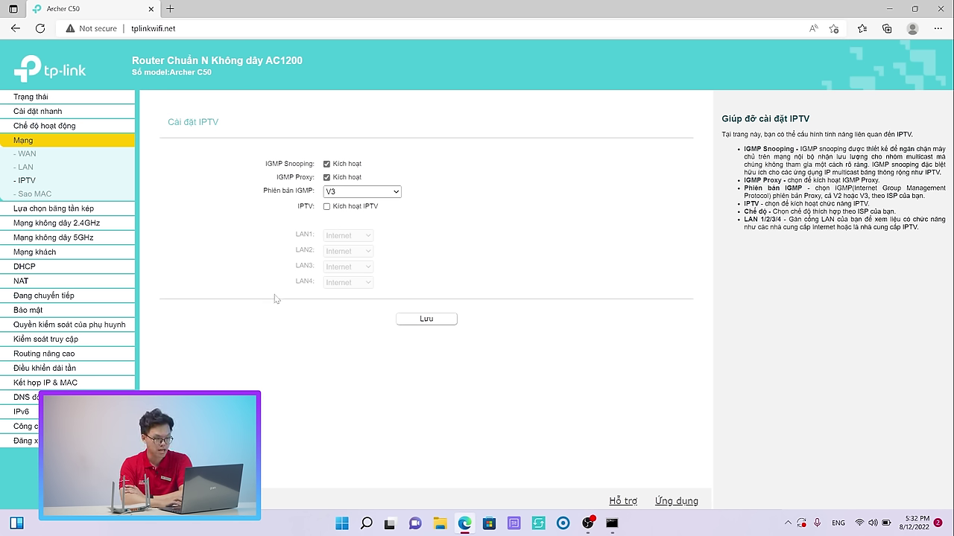
Step: Enable IPTV, leave port LAN1 set to Internet, and go to the dual-band selection page
{"action": "left_click", "coordinate": [327, 207]}
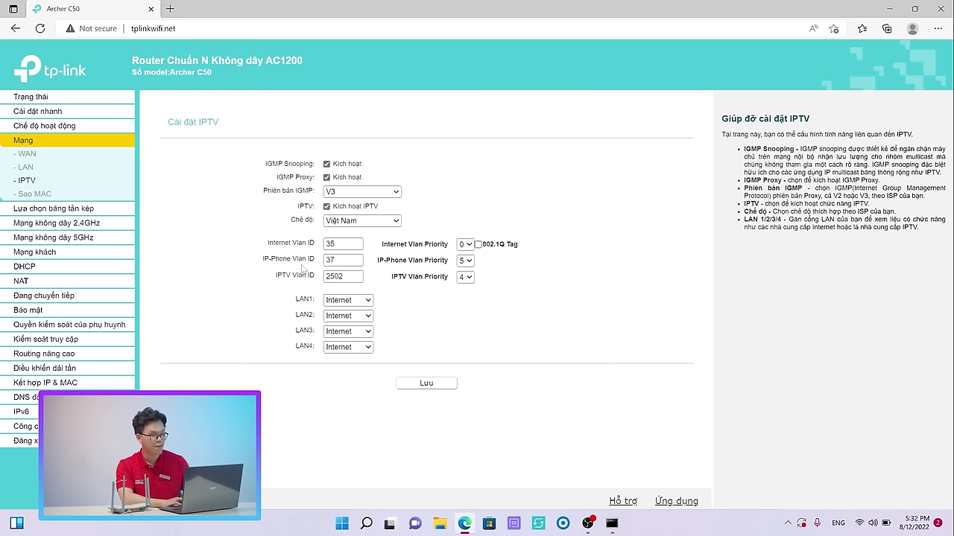
{"action": "left_click", "coordinate": [349, 301]}
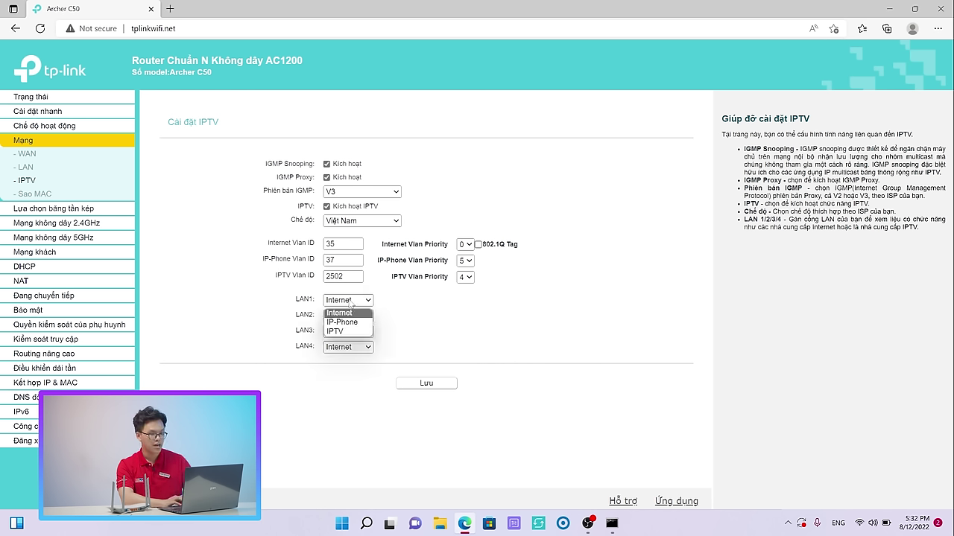
{"action": "left_click", "coordinate": [427, 295]}
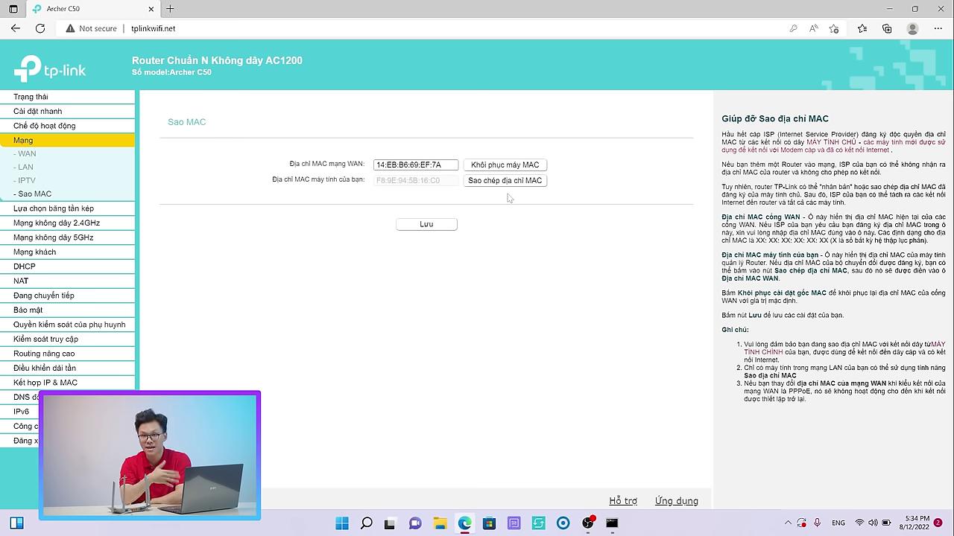
{"action": "left_click", "coordinate": [95, 209]}
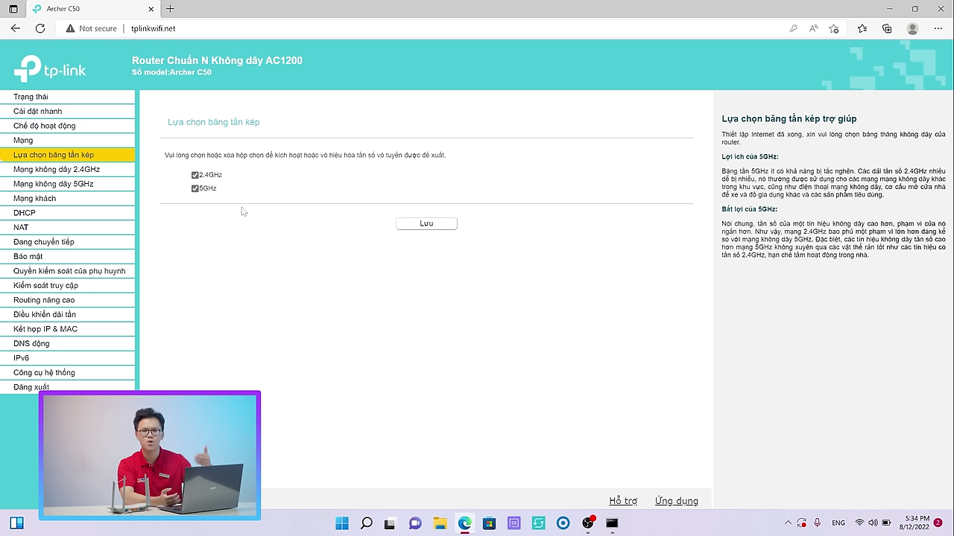
{"action": "left_click", "coordinate": [198, 177]}
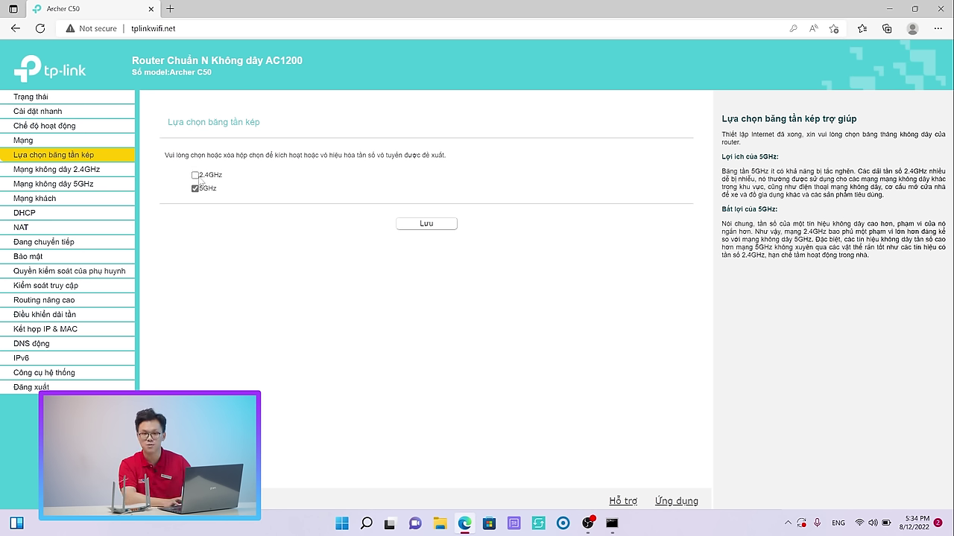
{"action": "left_click", "coordinate": [196, 176]}
{"action": "left_click", "coordinate": [196, 189]}
{"action": "left_click", "coordinate": [196, 190]}
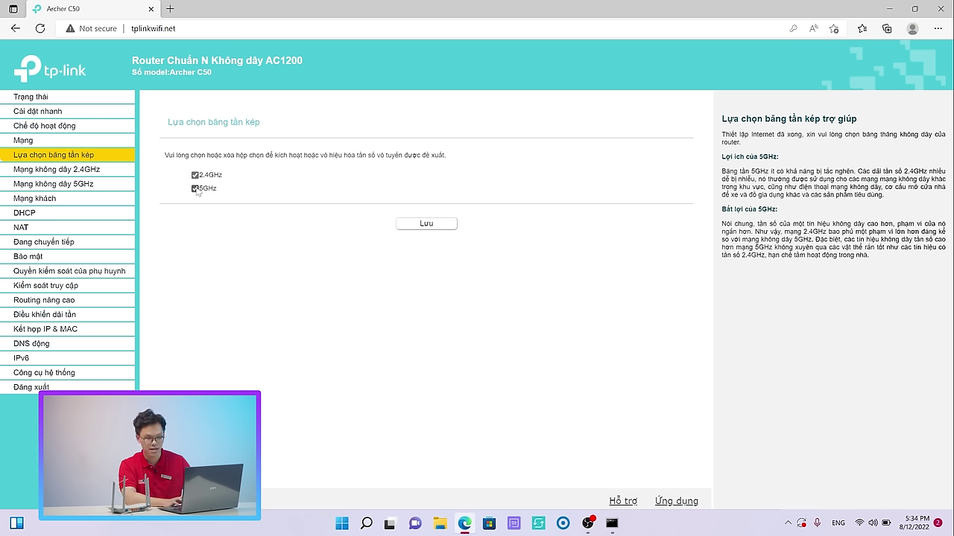
Step: Review the 2.4GHz settings for Hacom, keeping the wireless mode at trộn 11bgn
{"action": "left_click", "coordinate": [88, 170]}
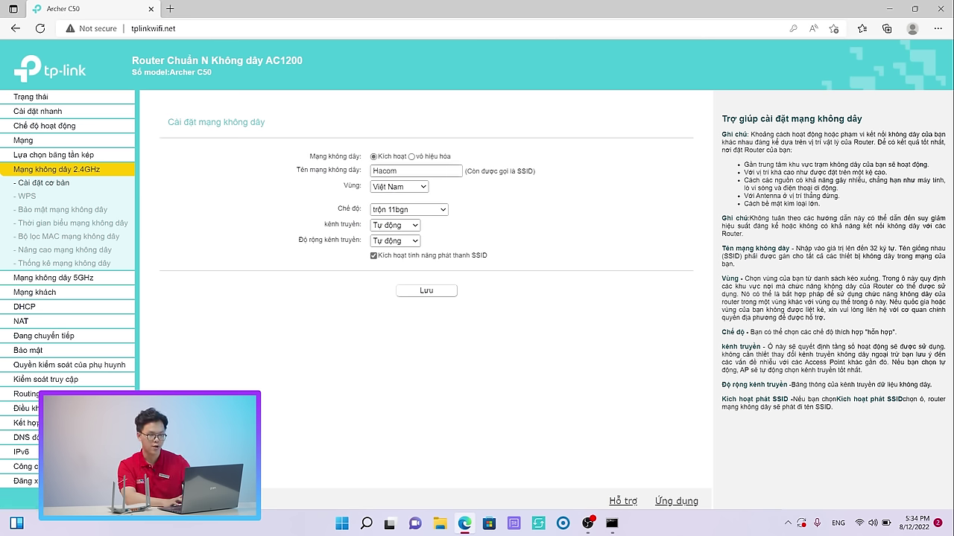
{"action": "left_click", "coordinate": [407, 210]}
{"action": "left_click", "coordinate": [407, 222]}
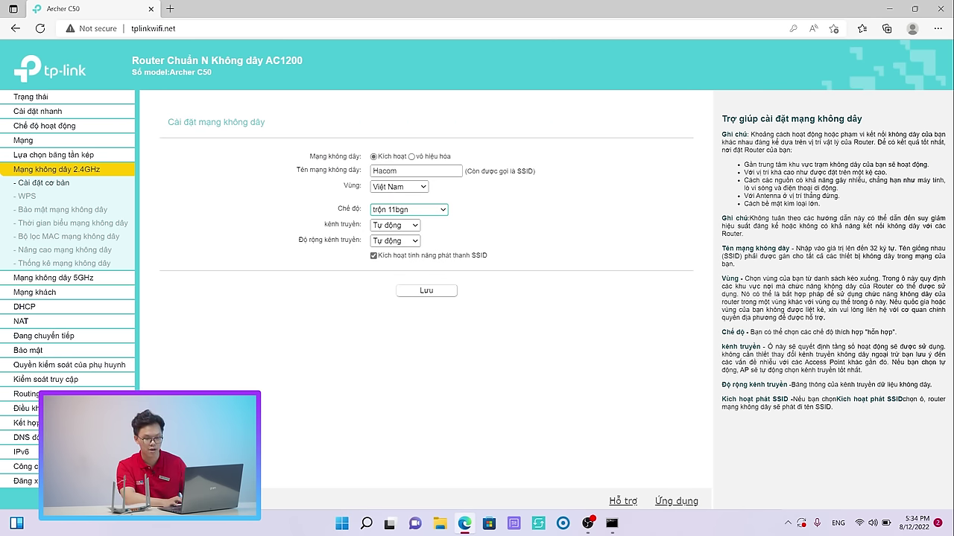
{"action": "left_click_drag", "start_coordinate": [742, 279], "coordinate": [890, 288]}
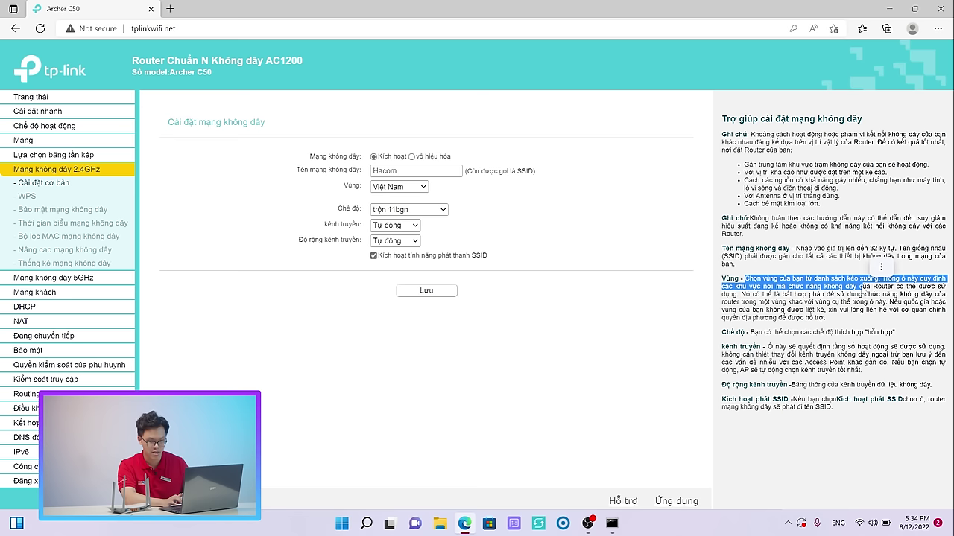
{"action": "left_click", "coordinate": [890, 287]}
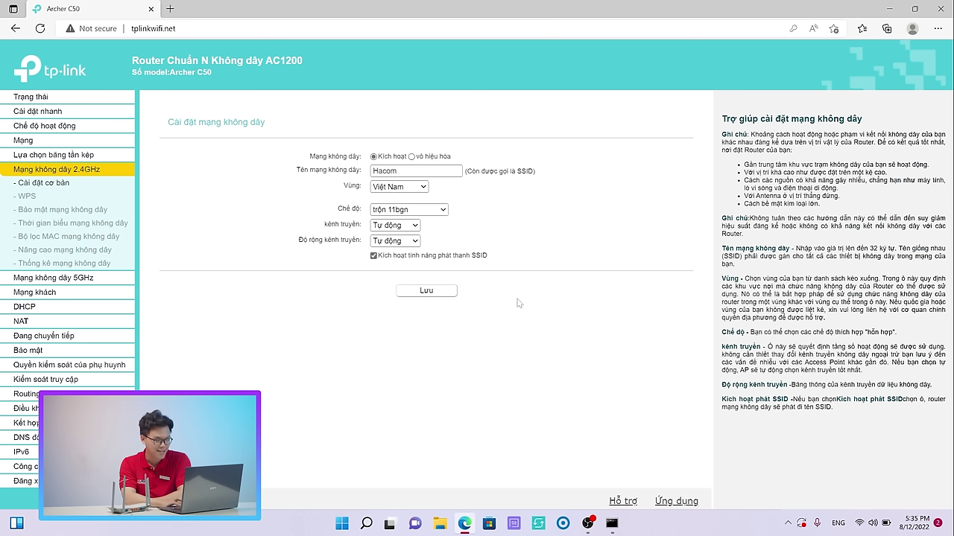
Step: Look at WPS and its Add Device screen, then view the WPA2-PSK/AES wireless security page
{"action": "left_click", "coordinate": [27, 197]}
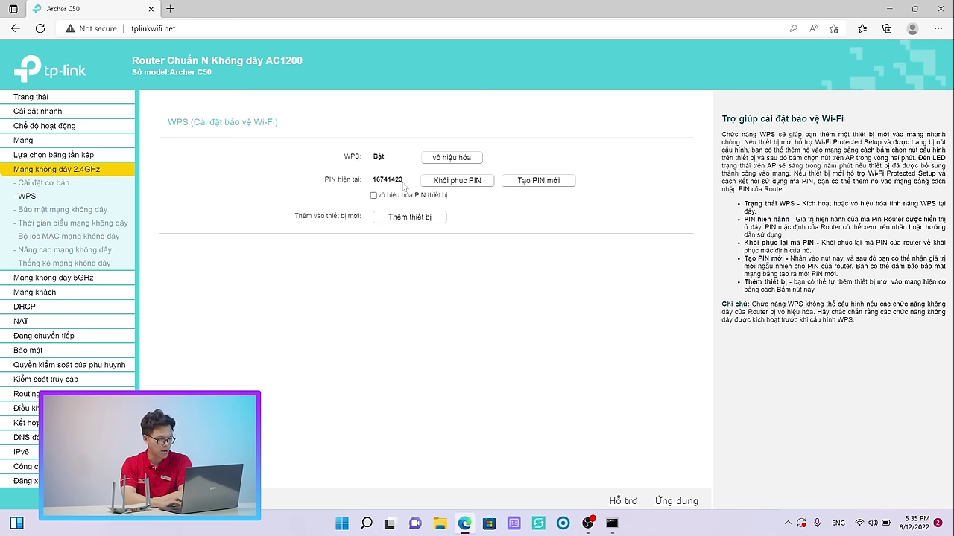
{"action": "left_click", "coordinate": [402, 219]}
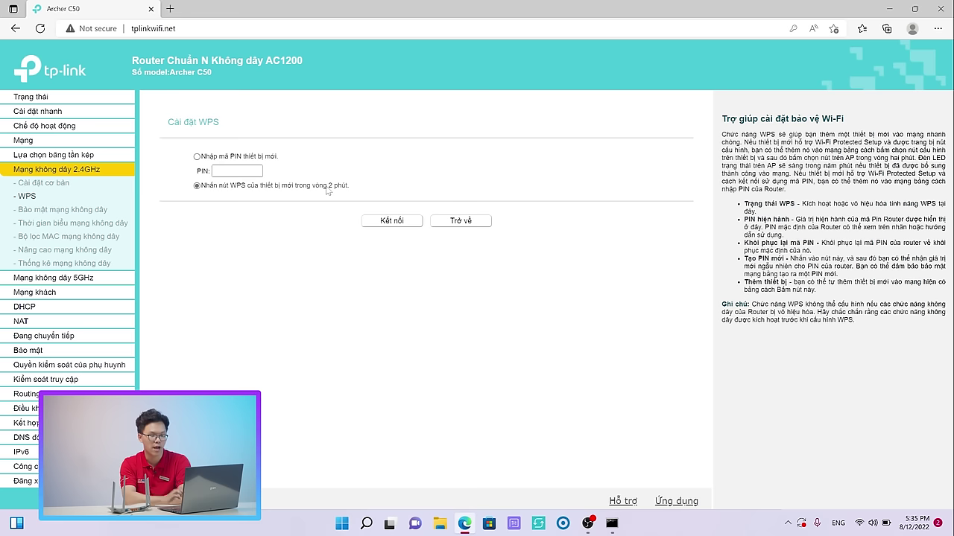
{"action": "left_click", "coordinate": [472, 218]}
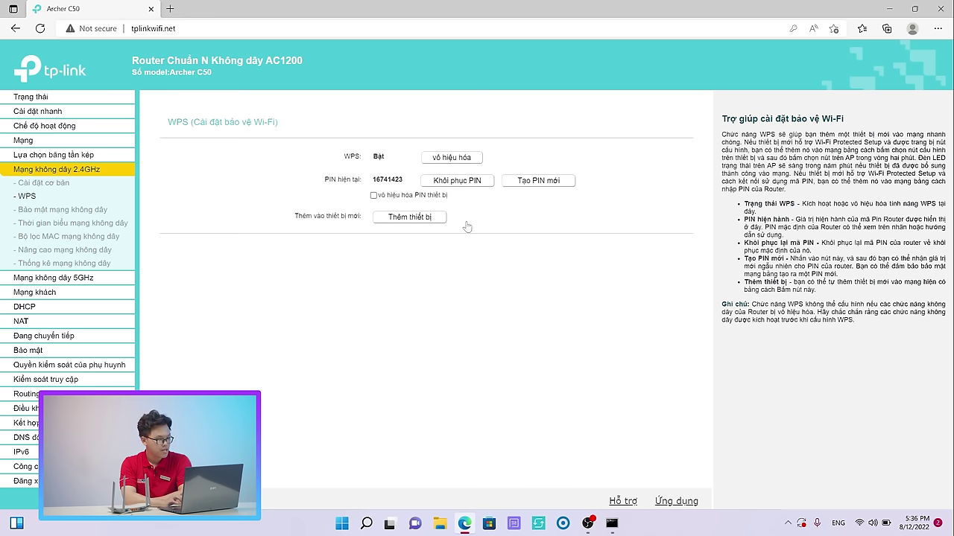
{"action": "left_click", "coordinate": [111, 213]}
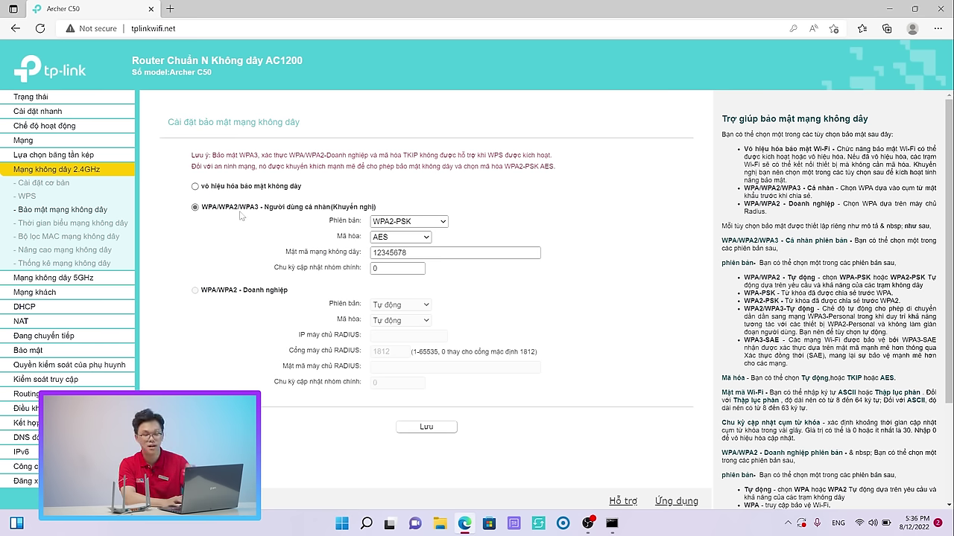
{"action": "left_click", "coordinate": [410, 237]}
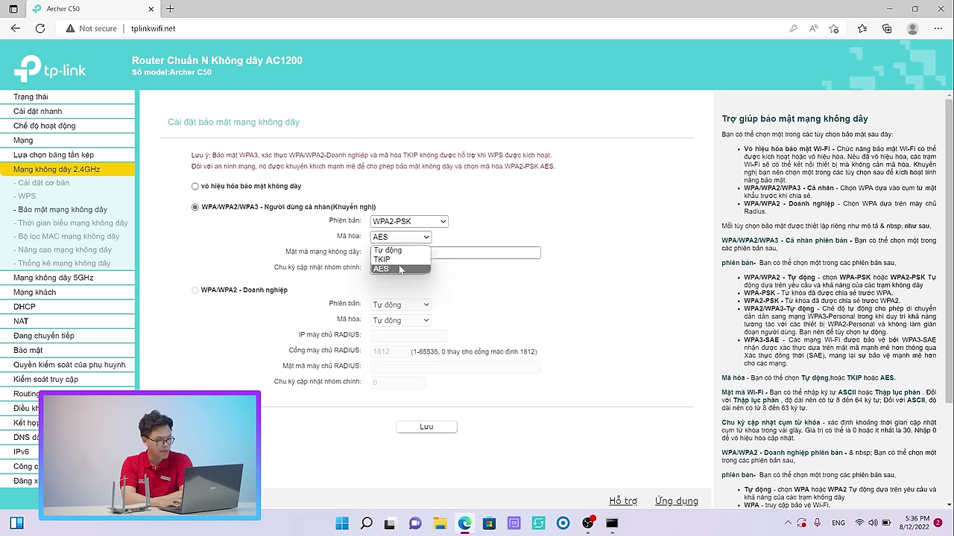
{"action": "left_click", "coordinate": [504, 243]}
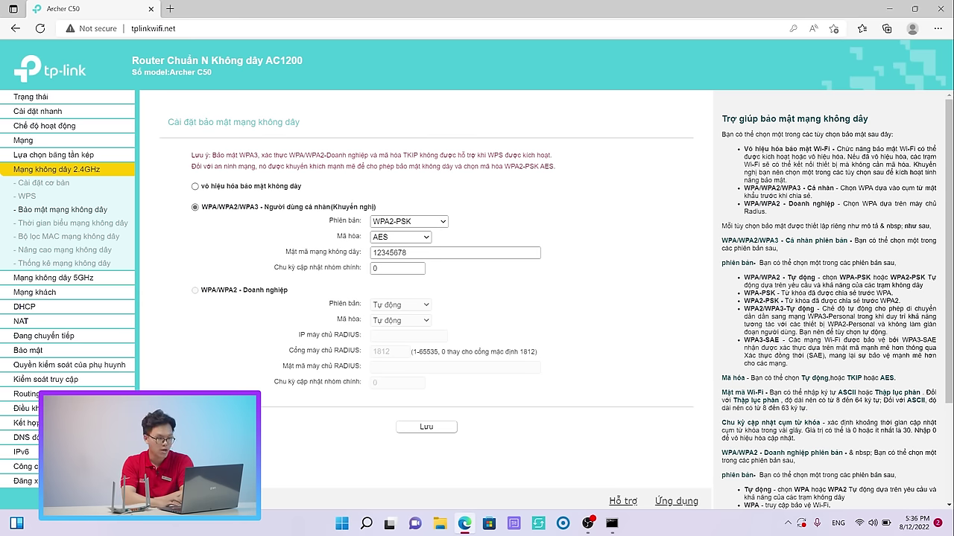
{"action": "scroll", "coordinate": [717, 307], "scroll_direction": "down", "scroll_amount": 3}
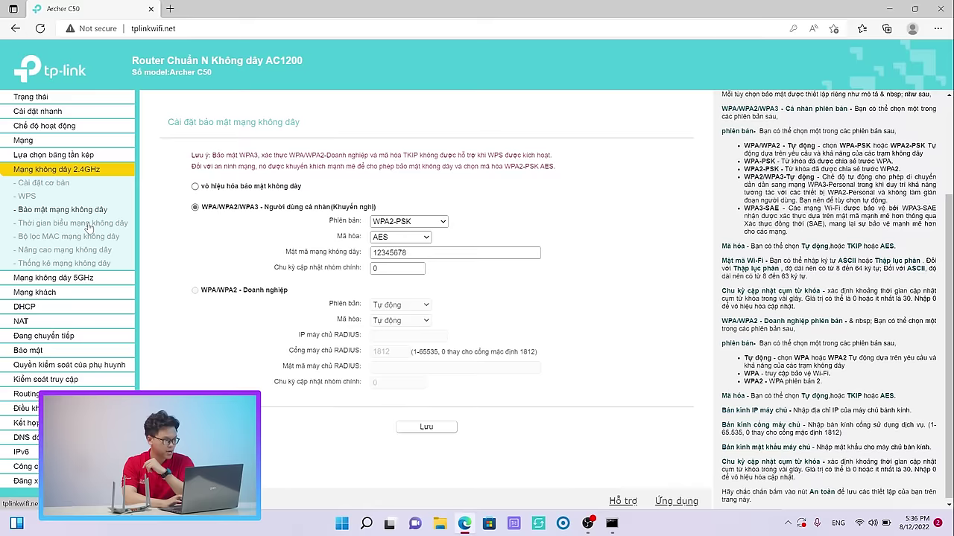
Step: Add a weekly Monday–Tuesday 00:00–20:00 block to the 2.4GHz wireless schedule
{"action": "left_click", "coordinate": [88, 225]}
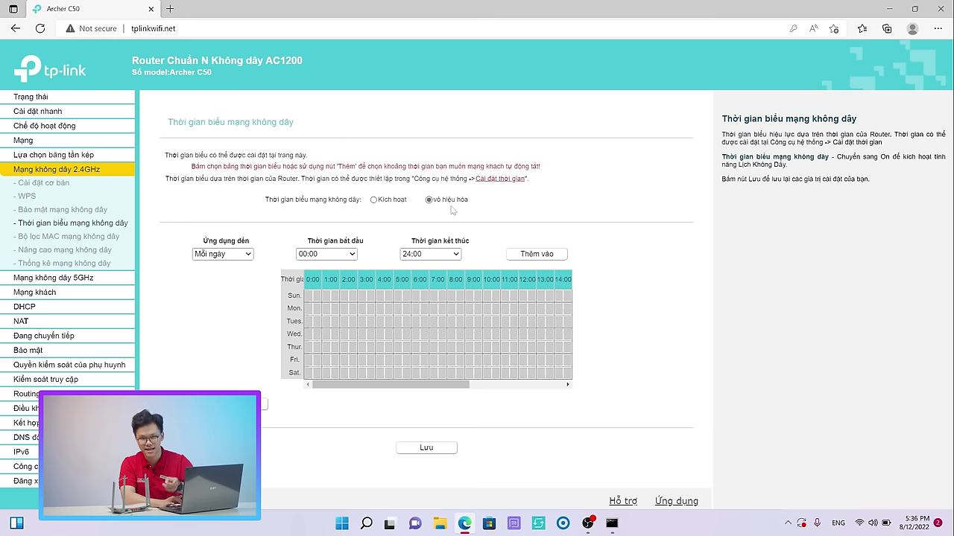
{"action": "left_click", "coordinate": [222, 254]}
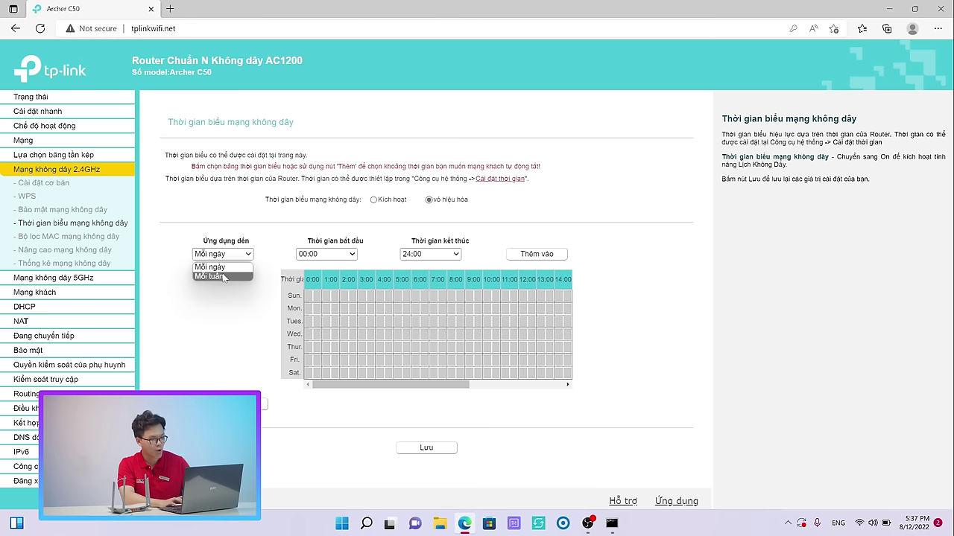
{"action": "left_click", "coordinate": [224, 278]}
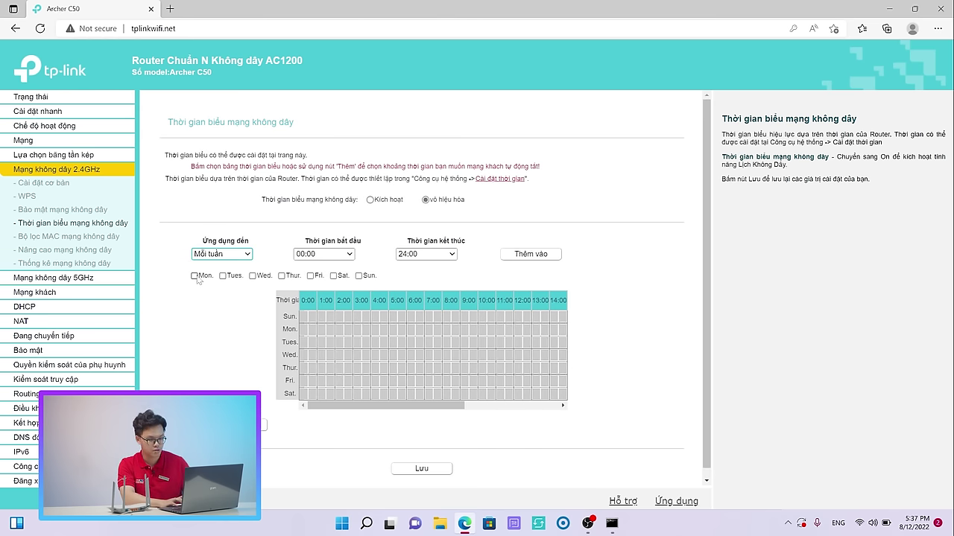
{"action": "left_click", "coordinate": [195, 275]}
{"action": "left_click", "coordinate": [223, 275]}
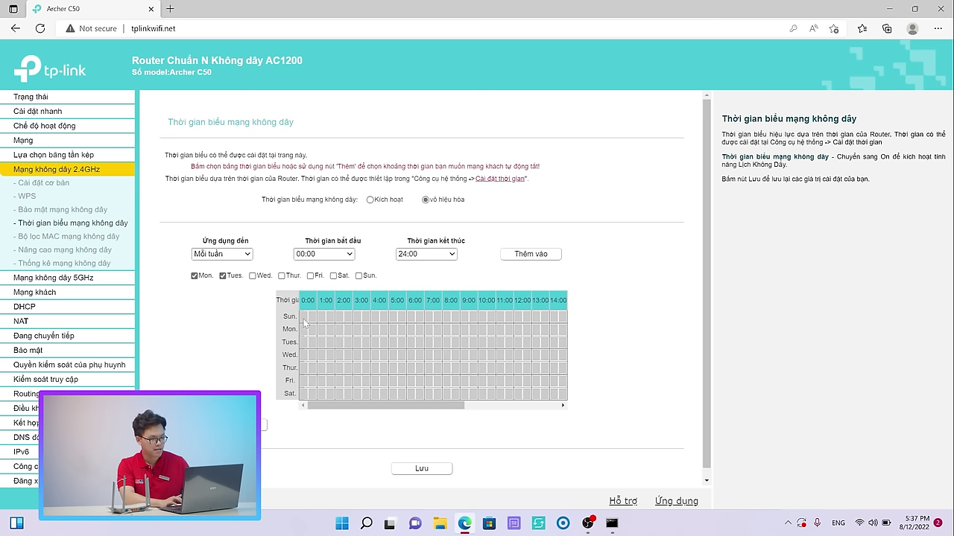
{"action": "left_click", "coordinate": [342, 254]}
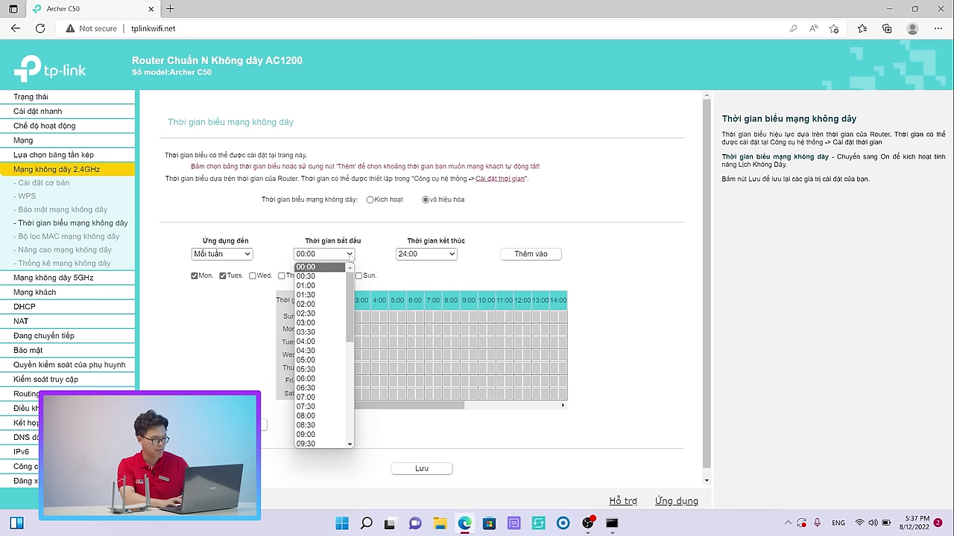
{"action": "left_click", "coordinate": [337, 267]}
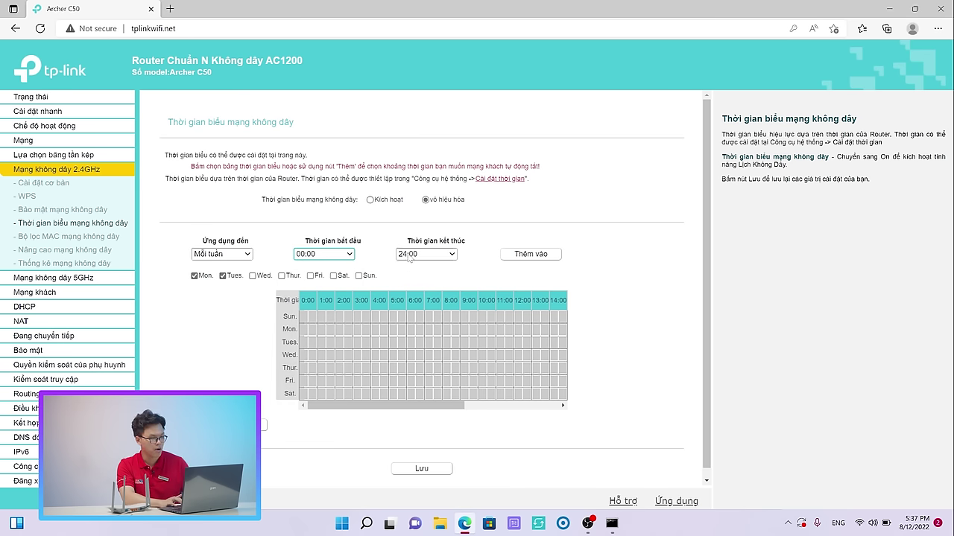
{"action": "left_click", "coordinate": [454, 254]}
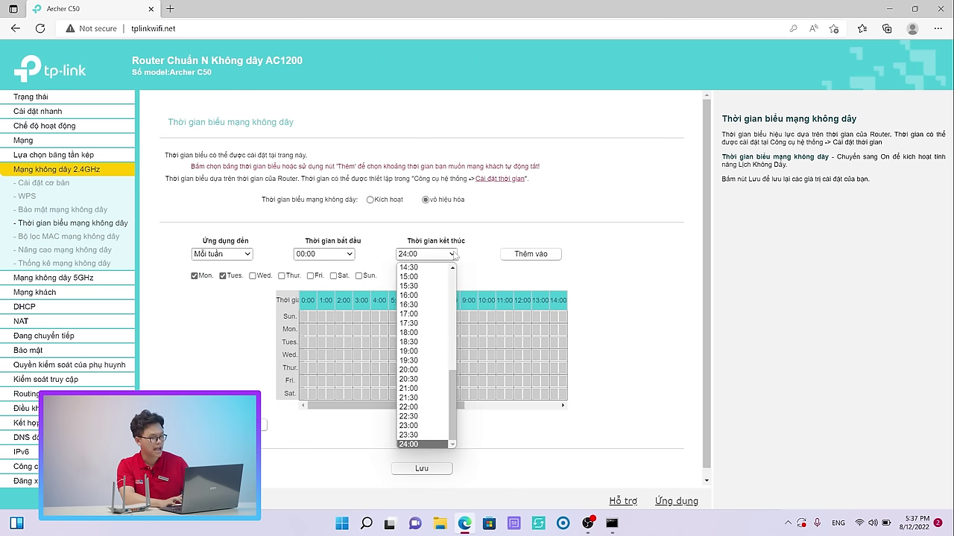
{"action": "left_click", "coordinate": [434, 378]}
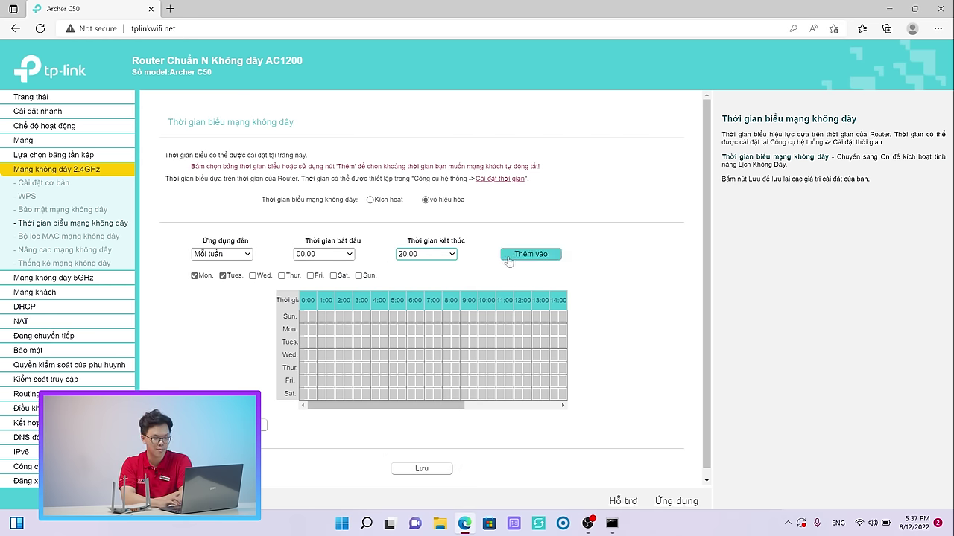
{"action": "left_click", "coordinate": [531, 255]}
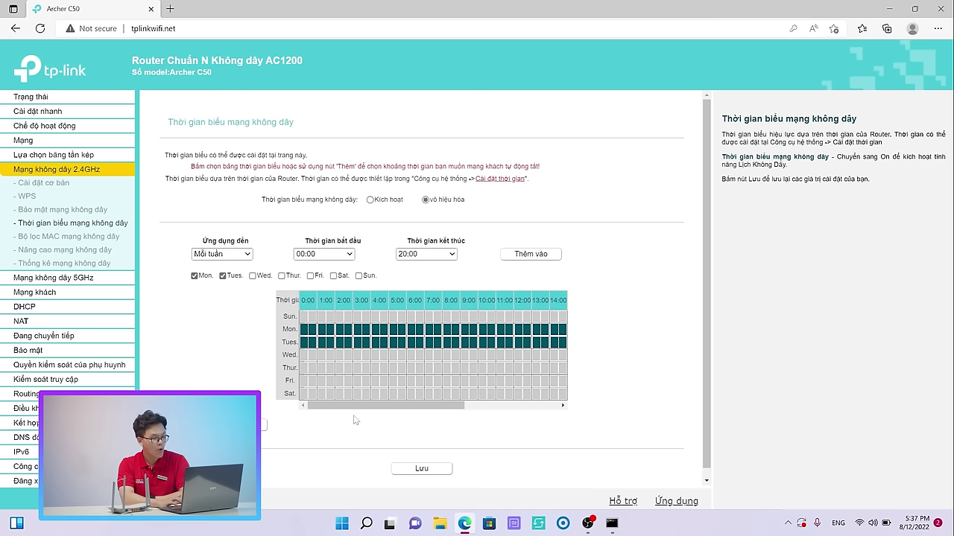
Step: Switch the wireless schedule on and reload the schedule page
{"action": "left_click_drag", "start_coordinate": [361, 407], "coordinate": [543, 409]}
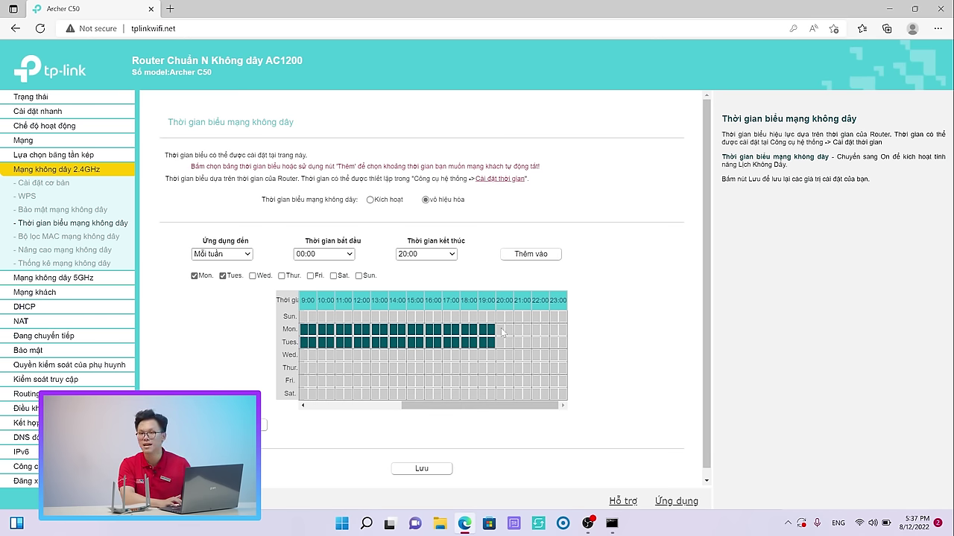
{"action": "left_click", "coordinate": [370, 199]}
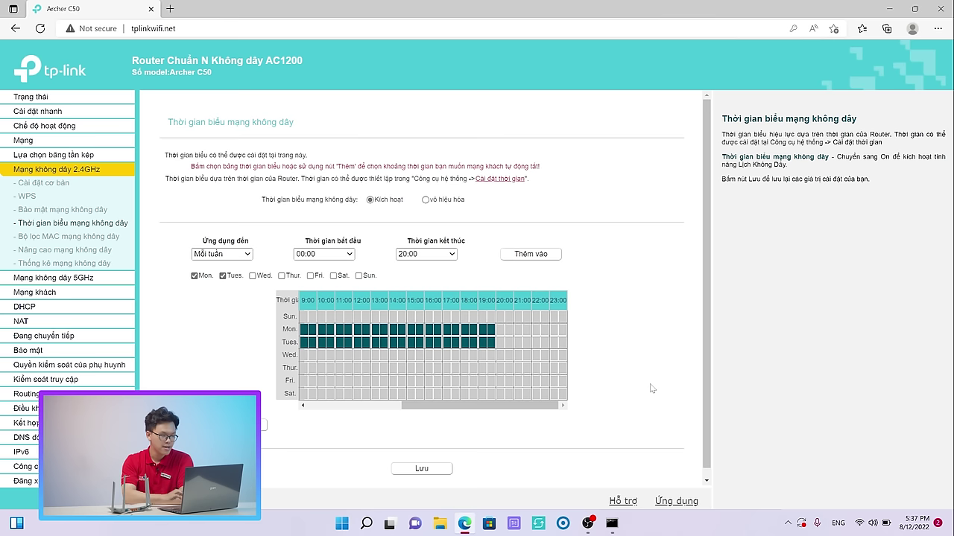
{"action": "left_click", "coordinate": [118, 225]}
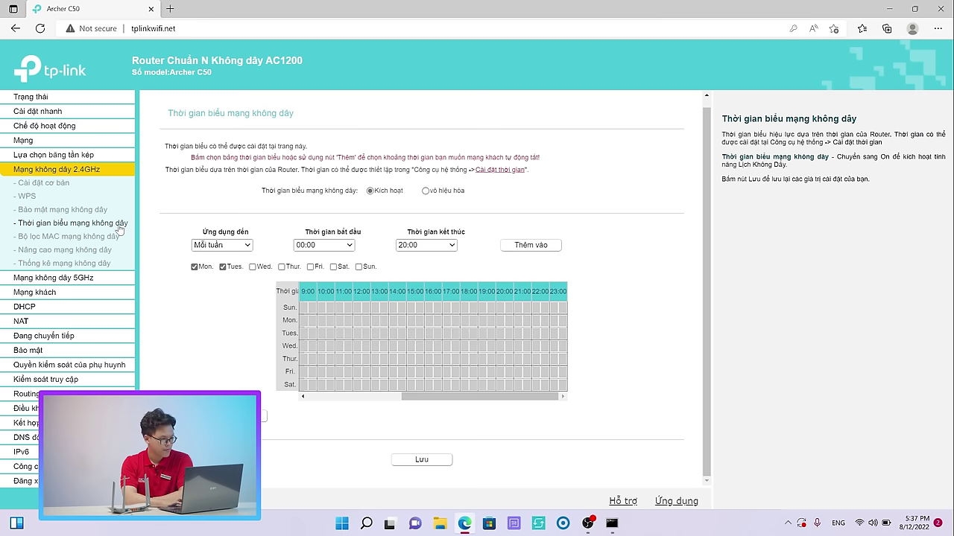
Step: Set the 2.4GHz MAC filter to Cho phép (allow listed stations), then view advanced wireless settings
{"action": "left_click", "coordinate": [98, 237]}
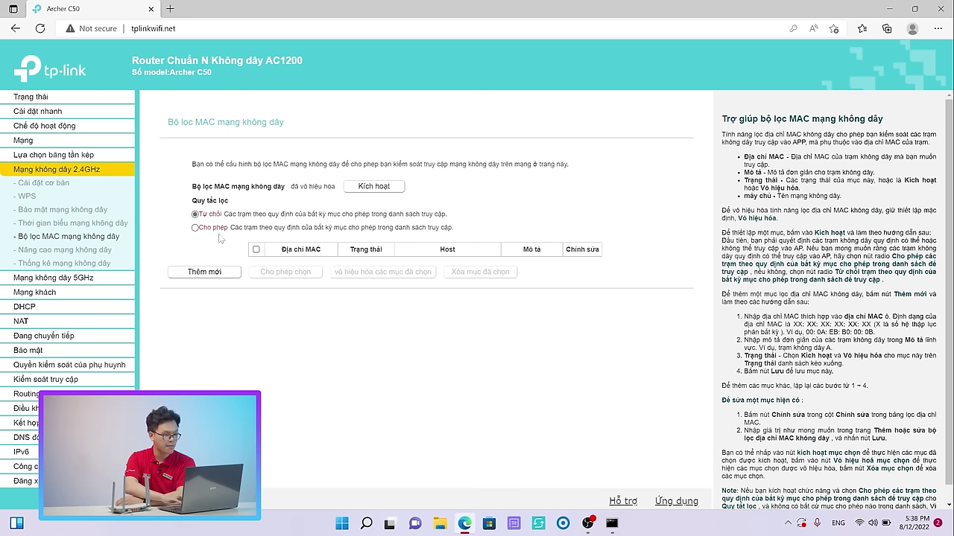
{"action": "left_click", "coordinate": [195, 228]}
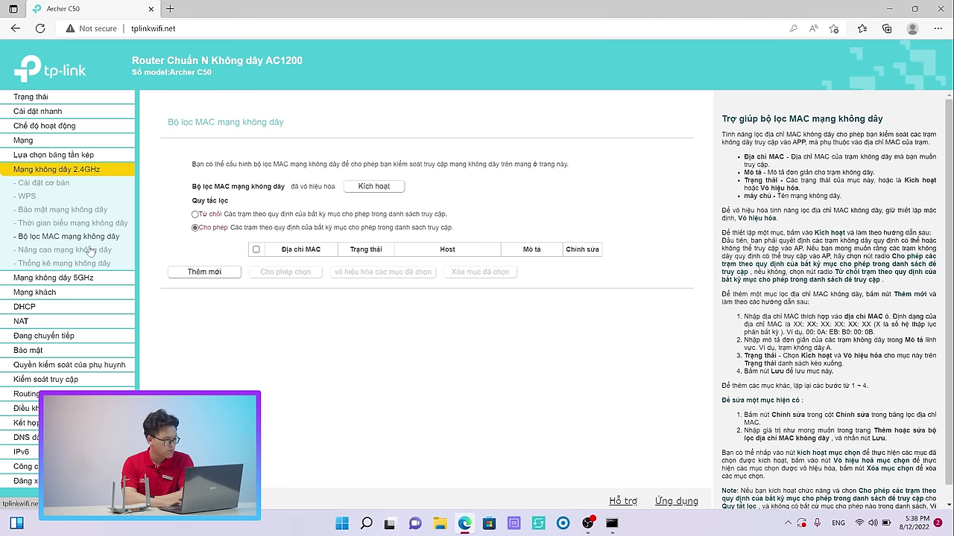
{"action": "left_click", "coordinate": [89, 250]}
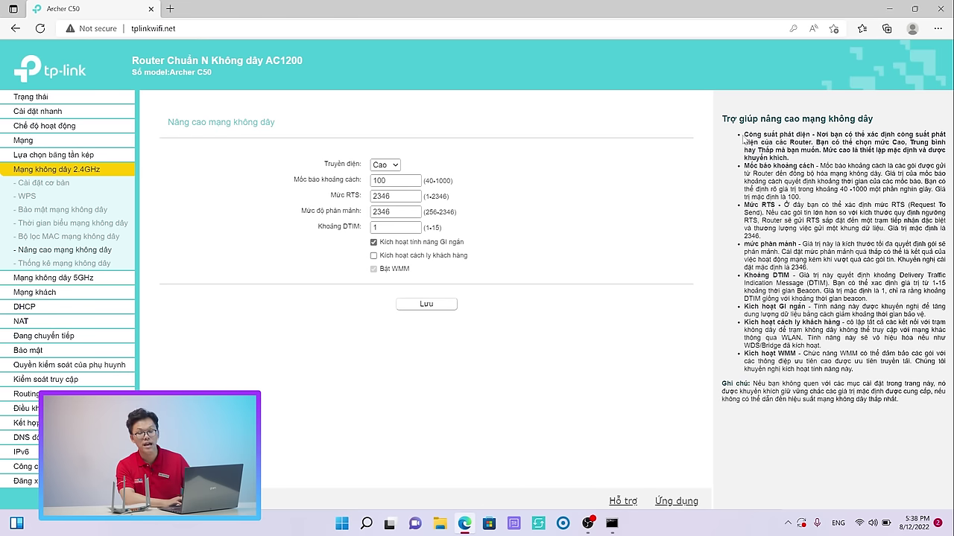
Step: Check the 2.4GHz and 5GHz wireless statistics, ending on the Mạng khách page
{"action": "left_click_drag", "start_coordinate": [745, 137], "coordinate": [937, 428]}
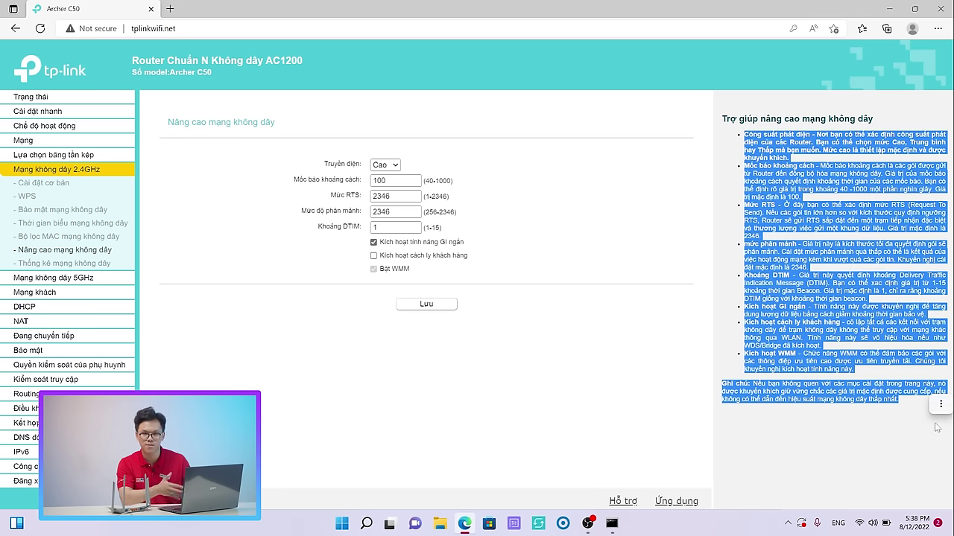
{"action": "left_click", "coordinate": [751, 441]}
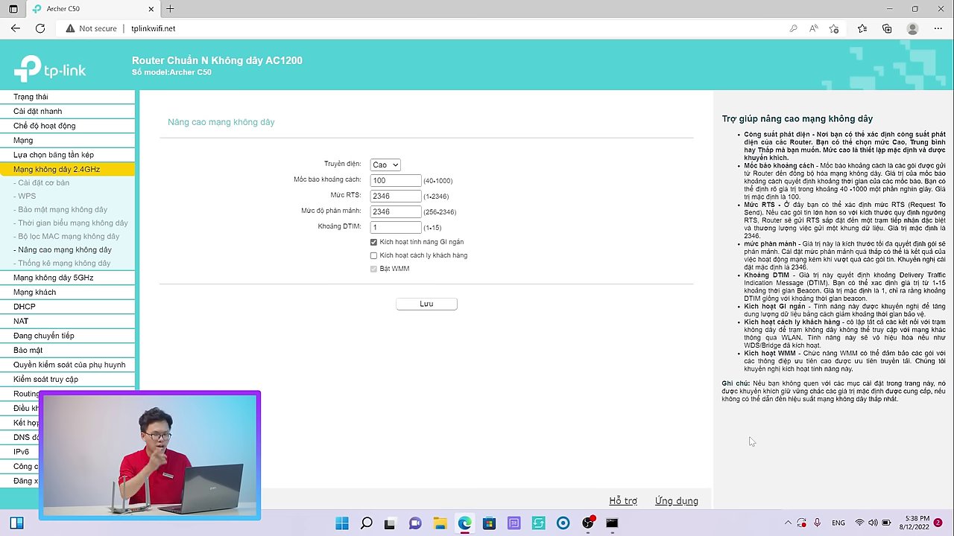
{"action": "left_click", "coordinate": [86, 264]}
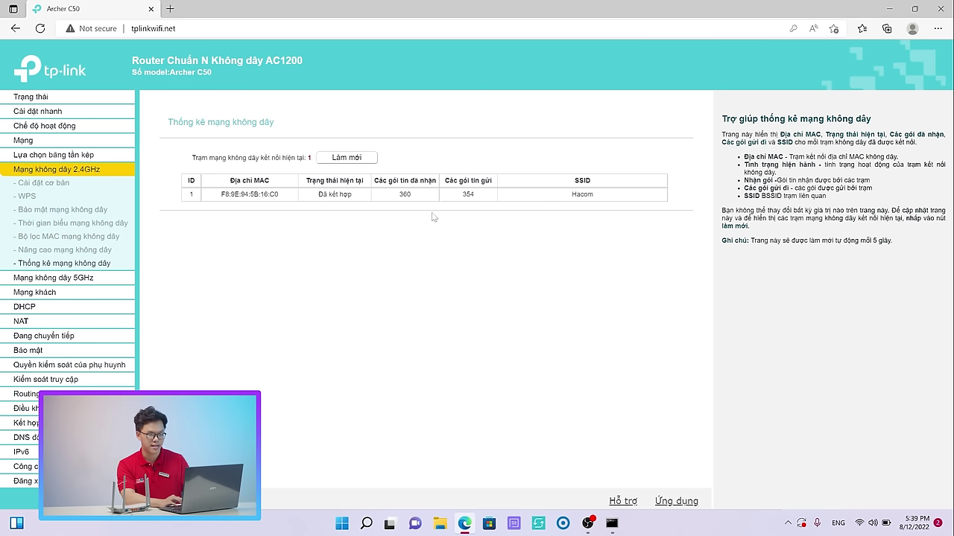
{"action": "left_click", "coordinate": [84, 278]}
{"action": "left_click", "coordinate": [84, 279]}
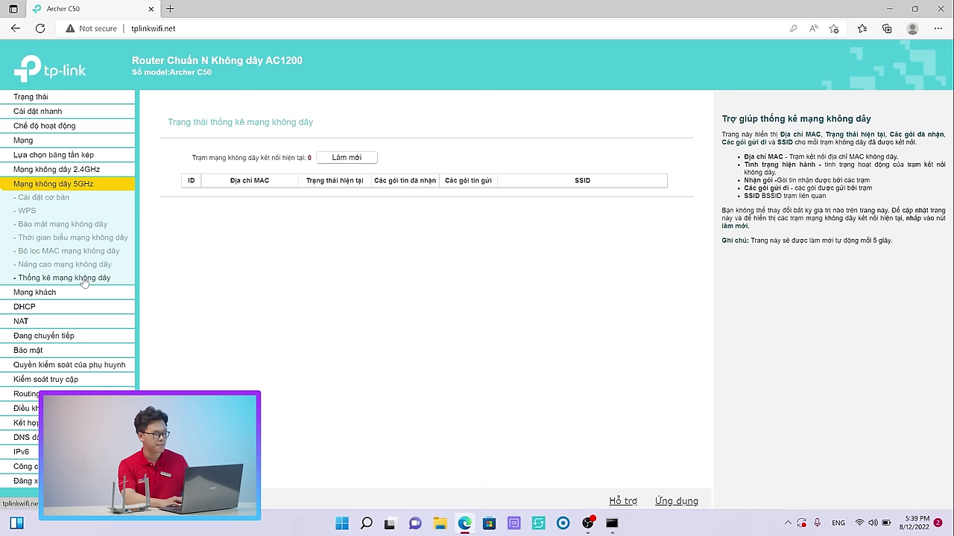
{"action": "left_click", "coordinate": [67, 295]}
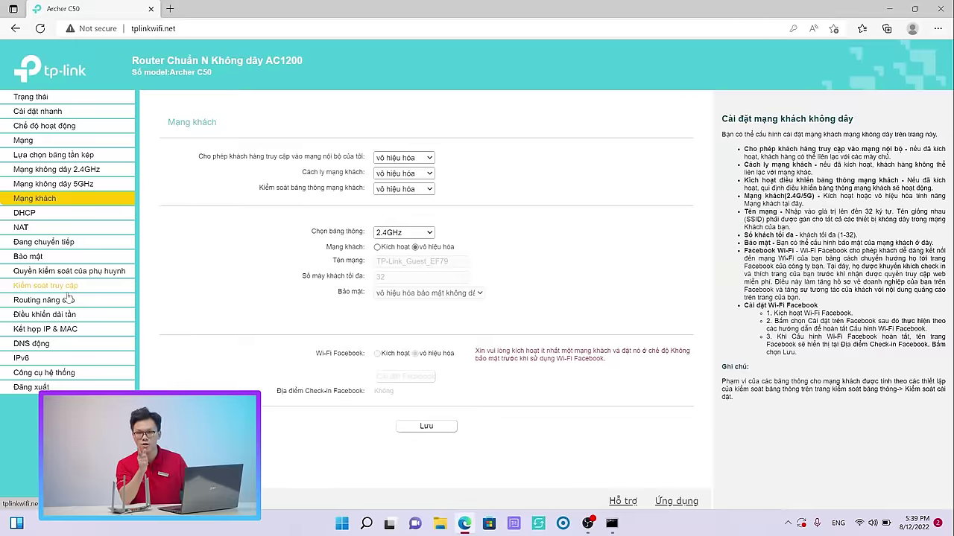
Step: Turn guest isolation on, keep bandwidth control disabled, and enable the TP-Link_Guest_EF79 guest network
{"action": "left_click", "coordinate": [67, 292]}
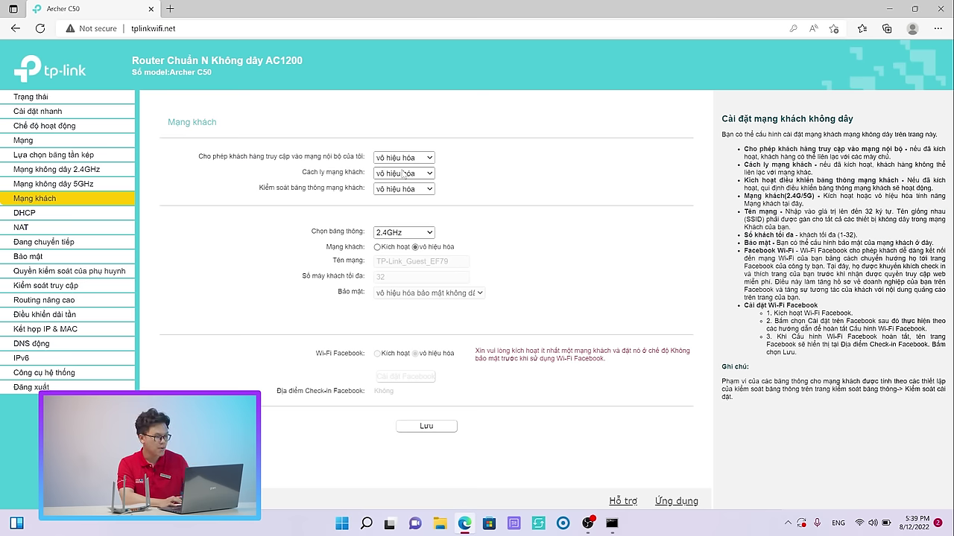
{"action": "left_click", "coordinate": [406, 173]}
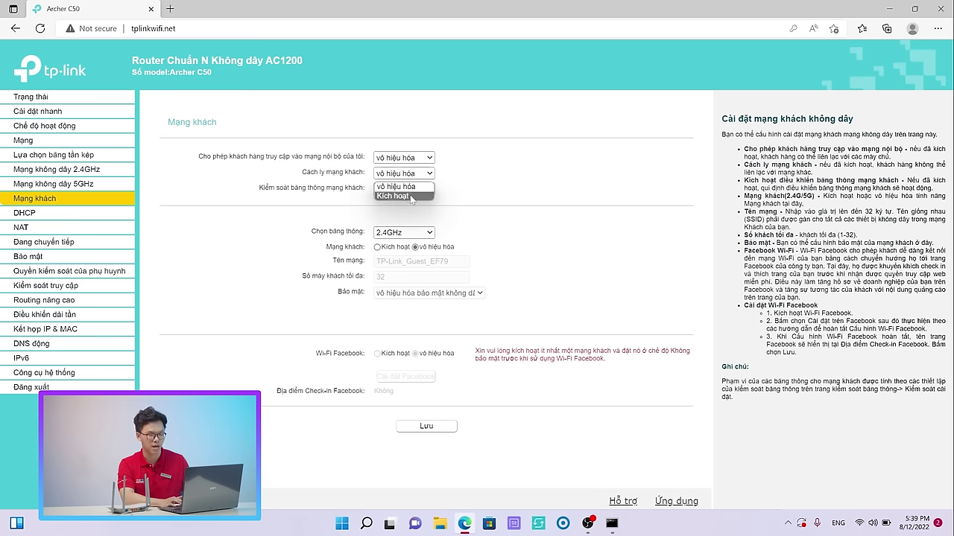
{"action": "left_click", "coordinate": [410, 196]}
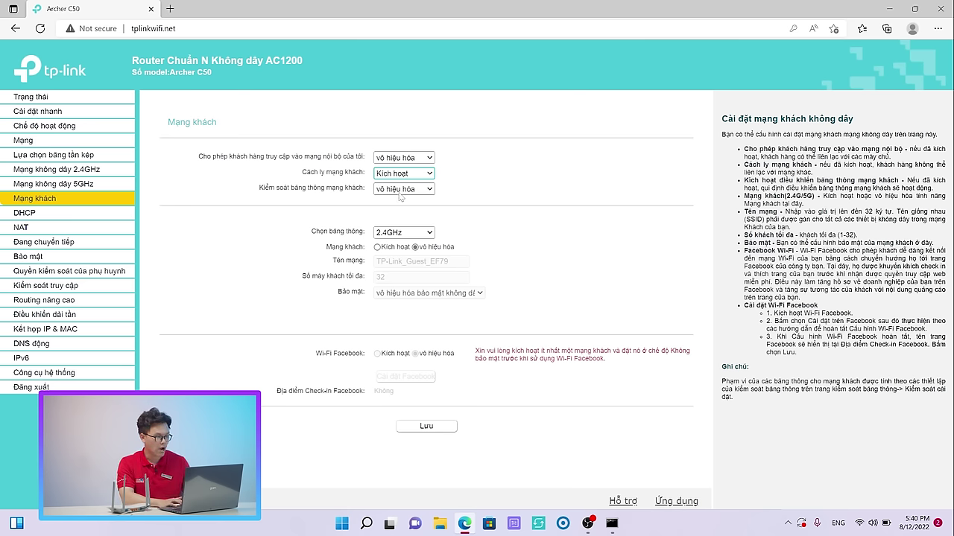
{"action": "left_click", "coordinate": [401, 190]}
{"action": "left_click", "coordinate": [401, 212]}
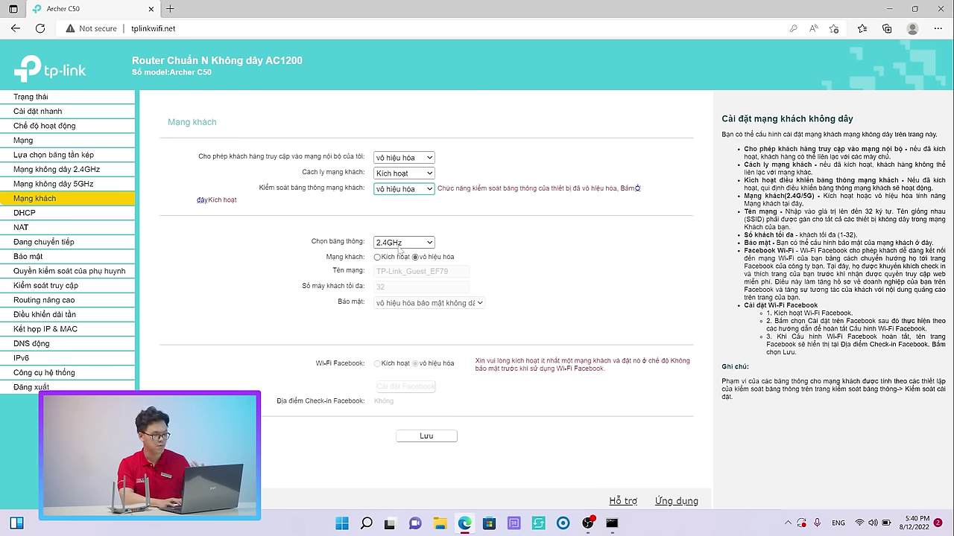
{"action": "left_click", "coordinate": [377, 257]}
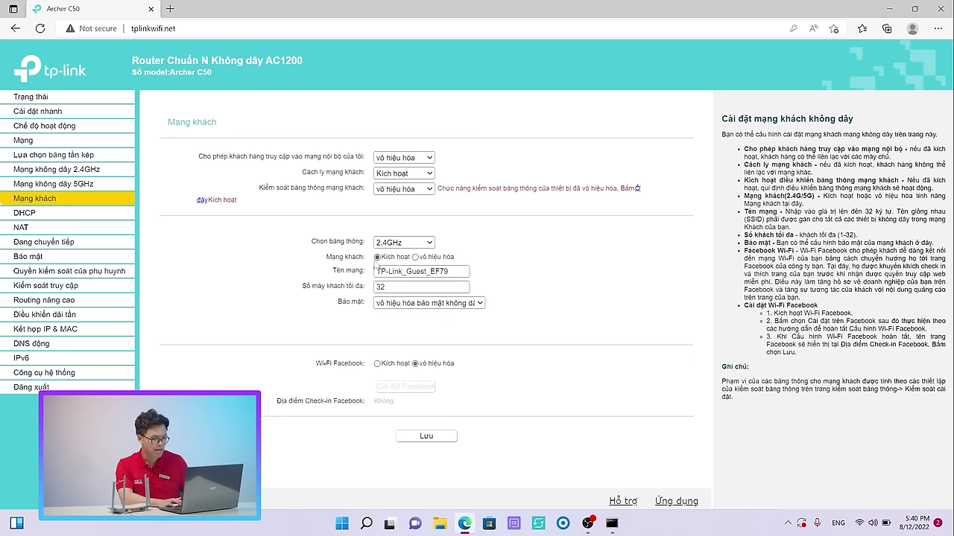
Step: Enable Wi-Fi Facebook, dismiss the Facebook setup login popup, and go to the DHCP settings page
{"action": "left_click", "coordinate": [377, 364]}
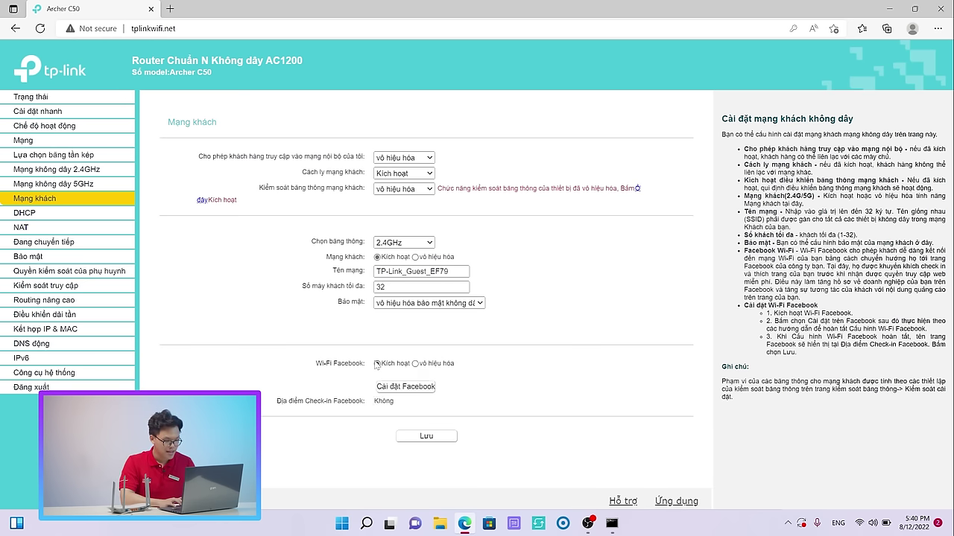
{"action": "left_click", "coordinate": [389, 392]}
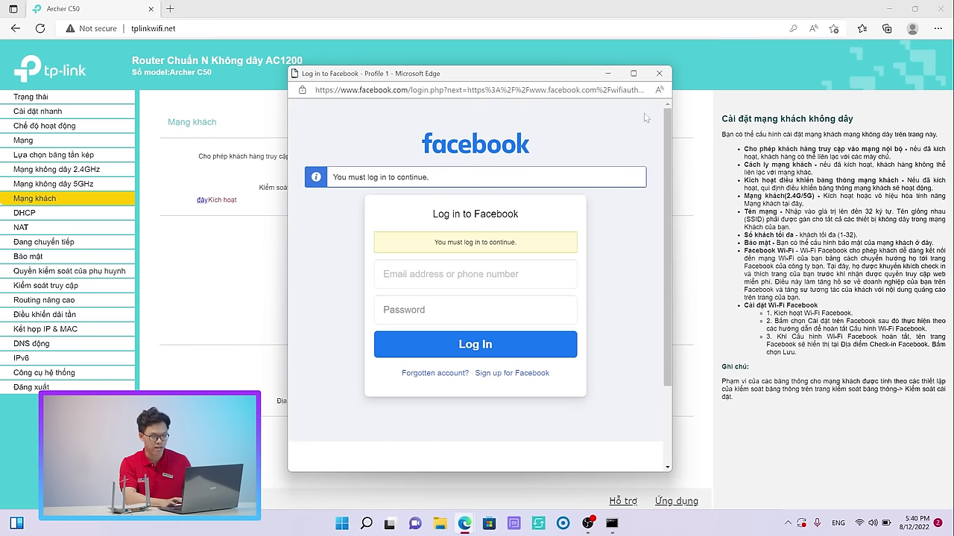
{"action": "left_click", "coordinate": [658, 75]}
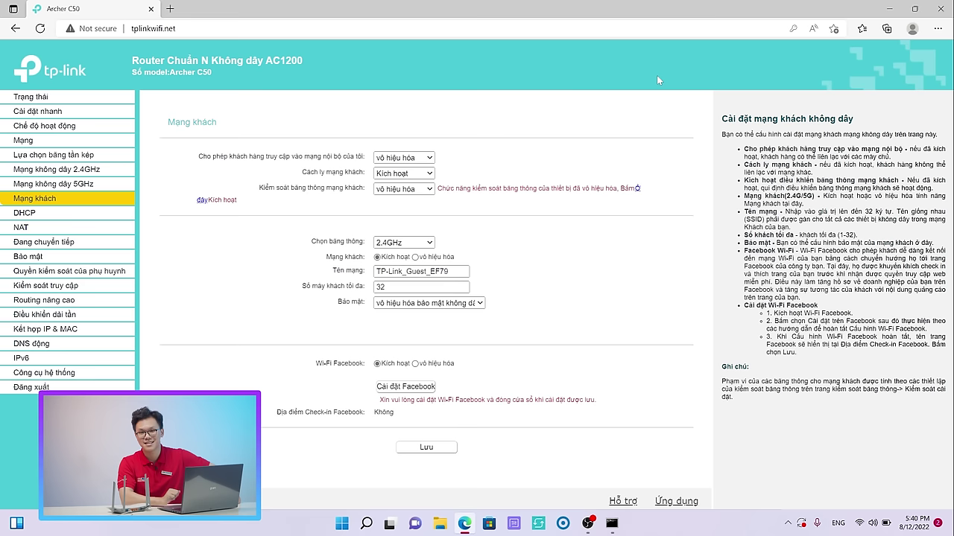
{"action": "left_click", "coordinate": [23, 215]}
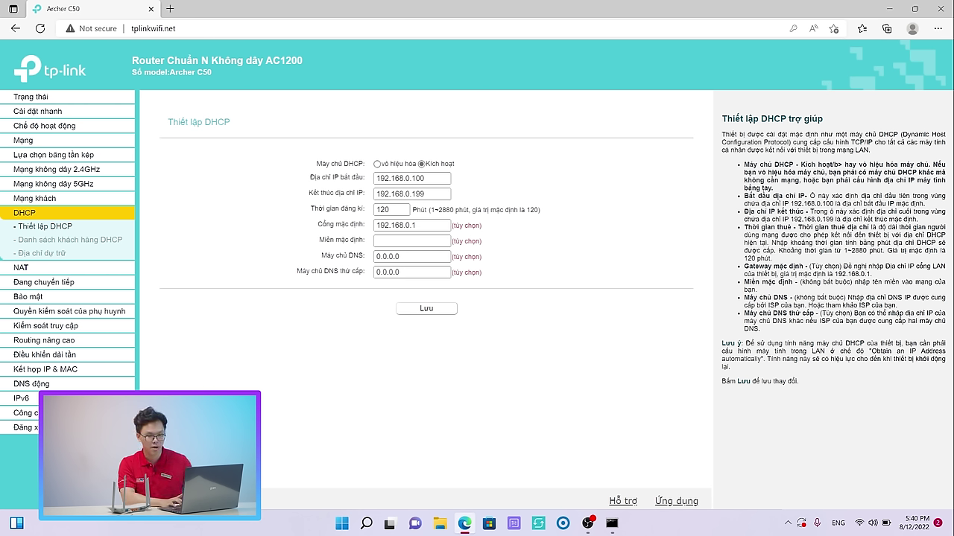
Step: Read the DHCP help text on the start address, lease time and restart note
{"action": "left_click_drag", "start_coordinate": [793, 142], "coordinate": [898, 154]}
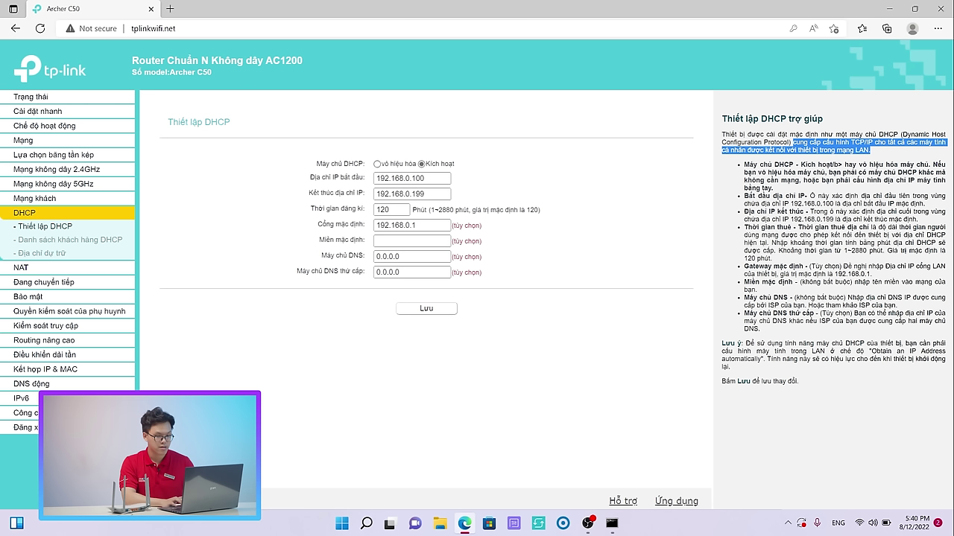
{"action": "left_click", "coordinate": [783, 196]}
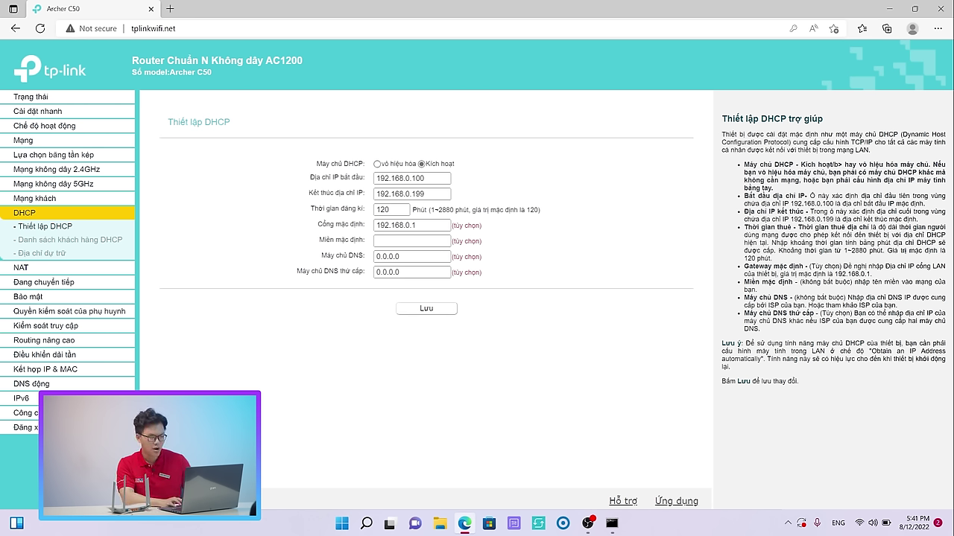
{"action": "left_click_drag", "start_coordinate": [744, 197], "coordinate": [865, 197]}
{"action": "left_click", "coordinate": [866, 197]}
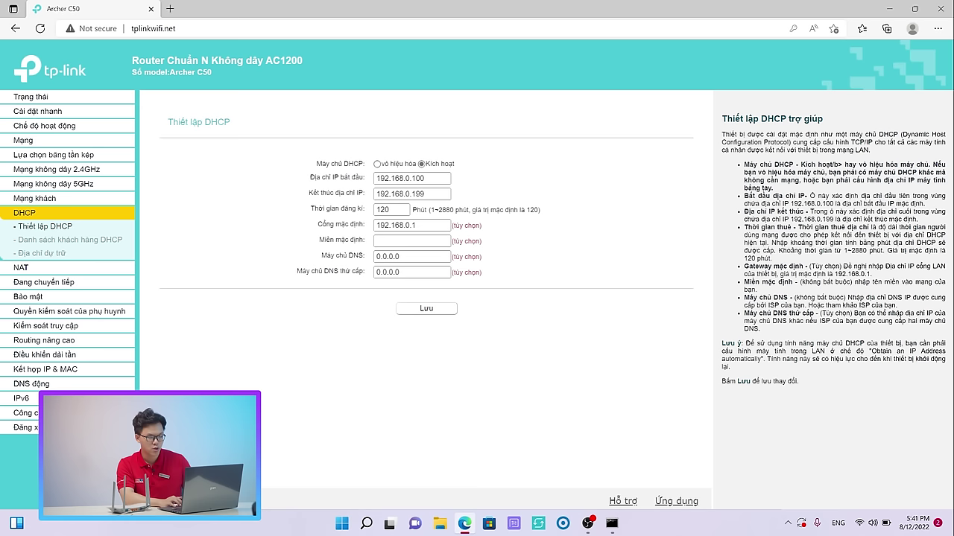
{"action": "left_click_drag", "start_coordinate": [800, 227], "coordinate": [935, 261]}
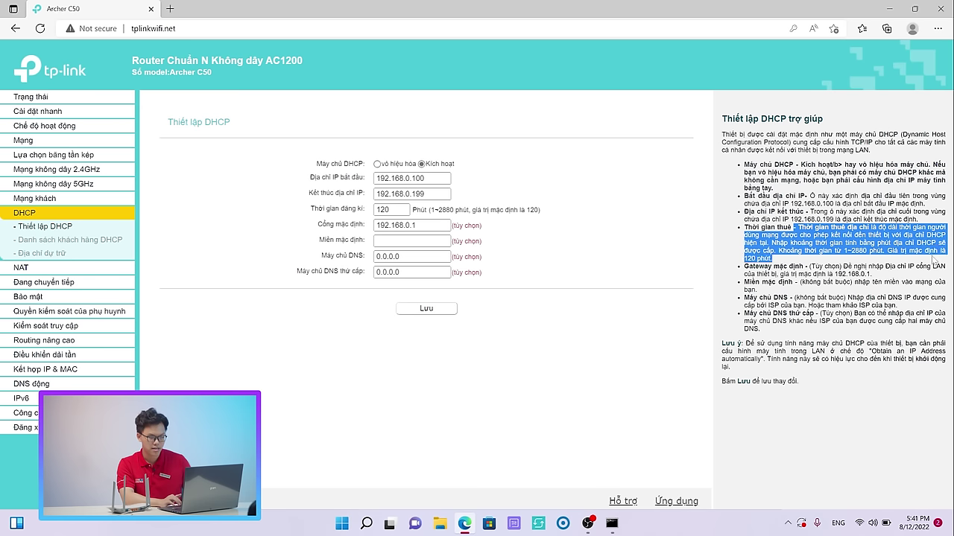
{"action": "left_click", "coordinate": [868, 274]}
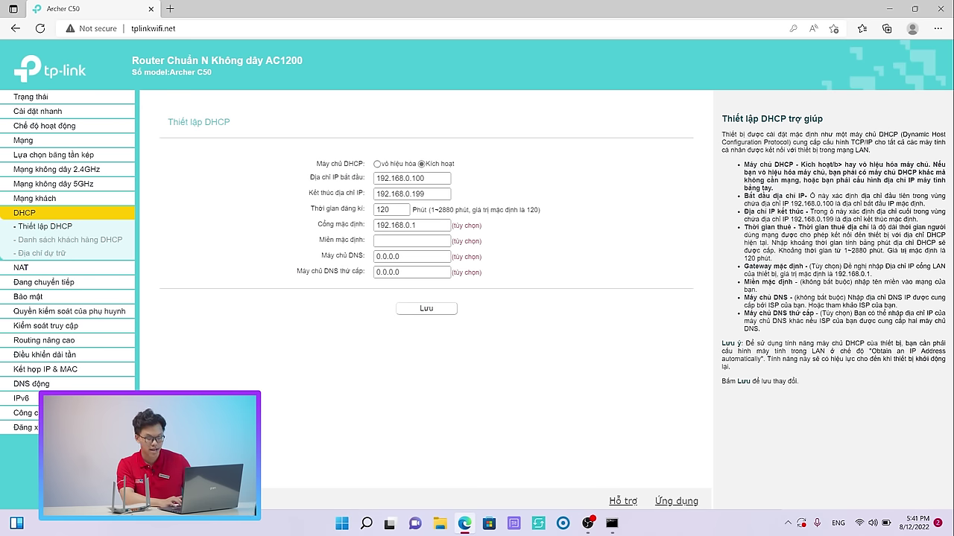
{"action": "left_click_drag", "start_coordinate": [745, 343], "coordinate": [822, 359]}
{"action": "right_click", "coordinate": [825, 360]}
{"action": "left_click", "coordinate": [824, 347]}
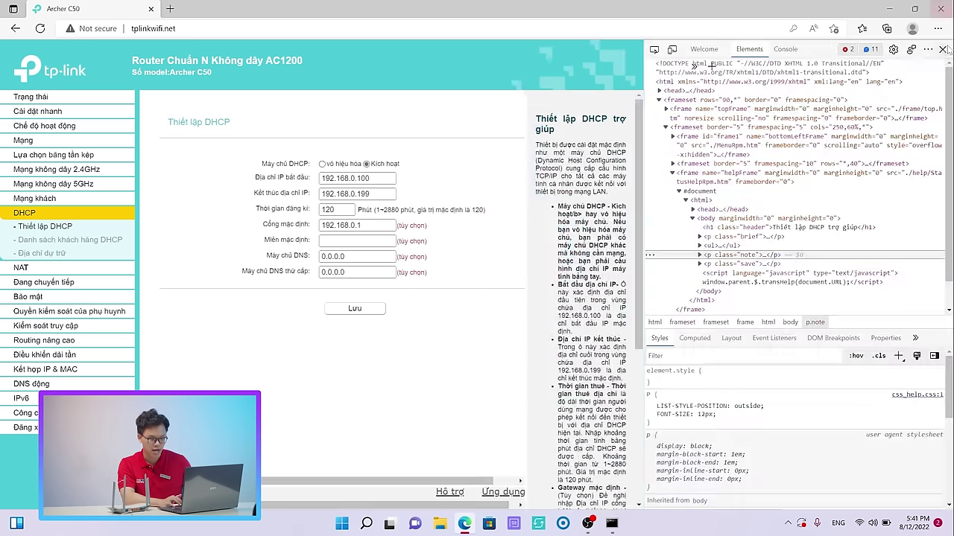
{"action": "left_click", "coordinate": [943, 49]}
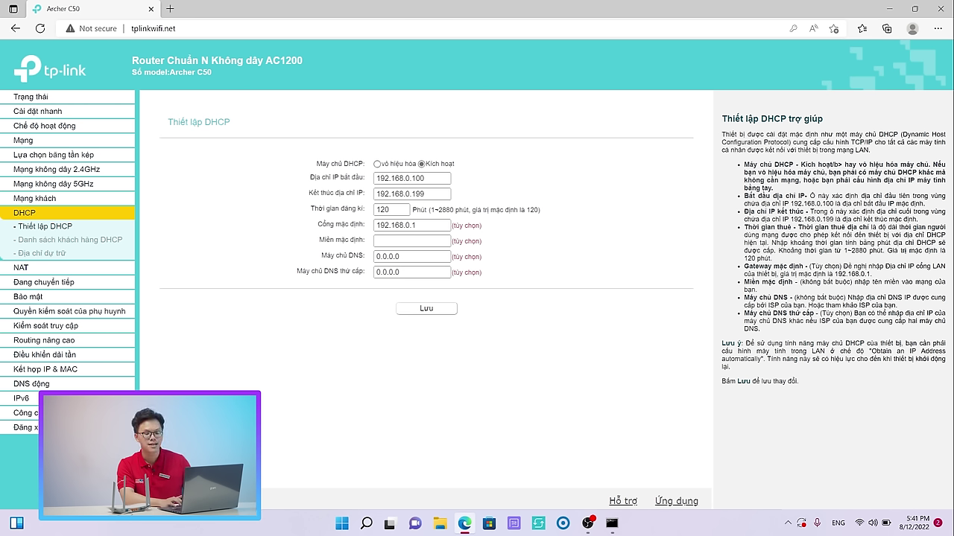
{"action": "left_click_drag", "start_coordinate": [794, 359], "coordinate": [910, 370]}
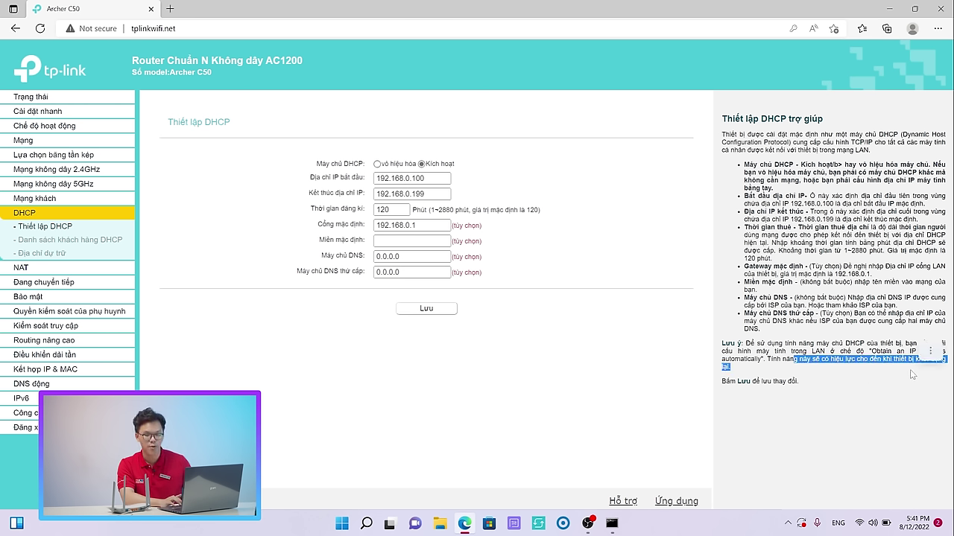
Step: Step through the DHCP client list and address reservation pages to NAT settings
{"action": "left_click", "coordinate": [97, 239]}
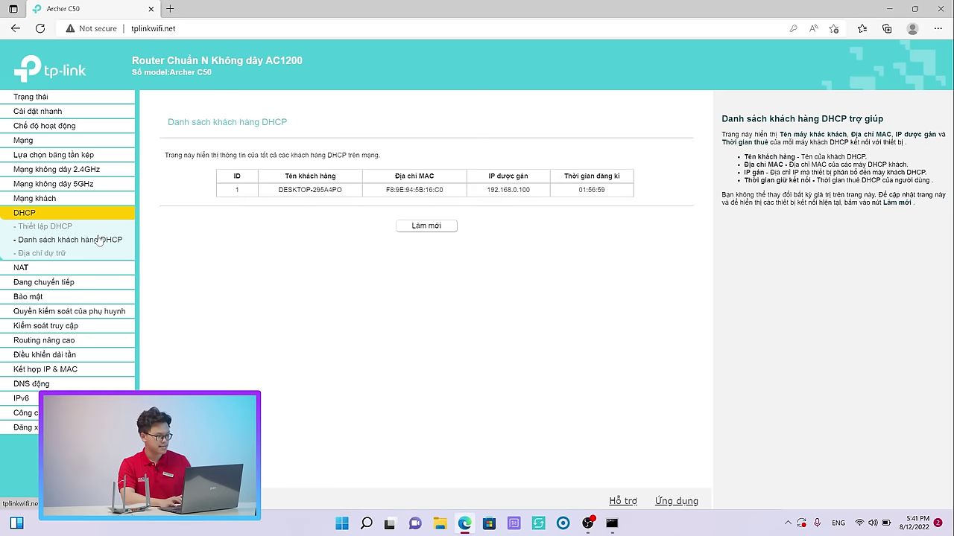
{"action": "left_click", "coordinate": [54, 254]}
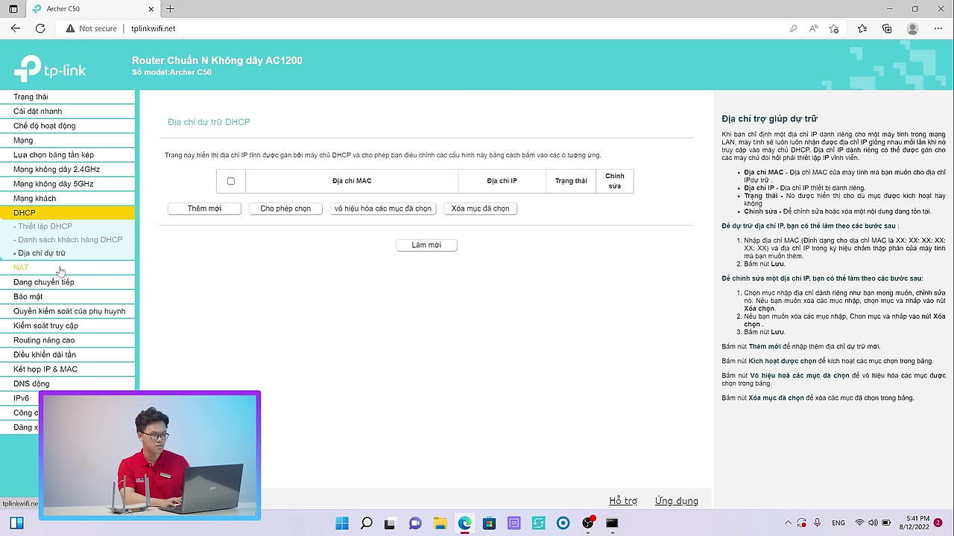
{"action": "left_click", "coordinate": [61, 271]}
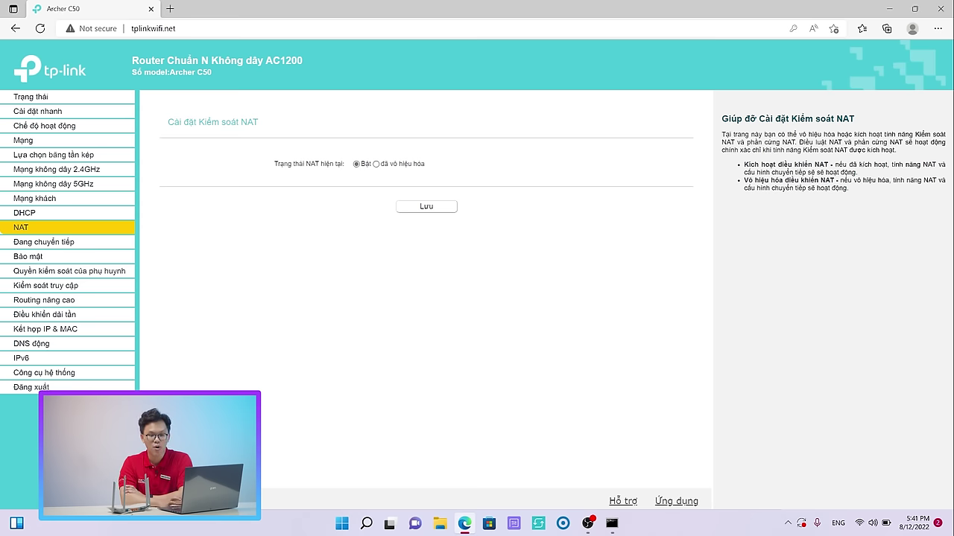
{"action": "triple_click", "coordinate": [745, 138]}
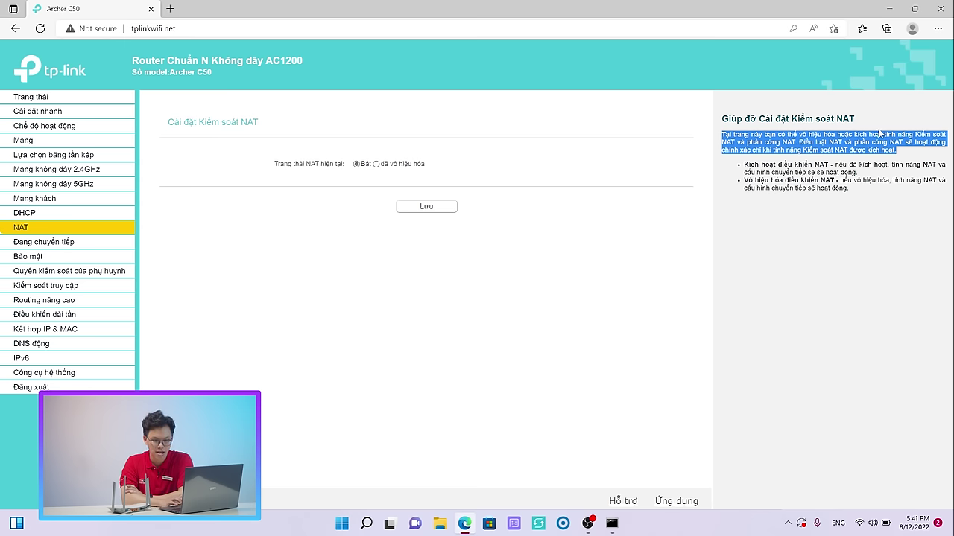
{"action": "triple_click", "coordinate": [797, 154]}
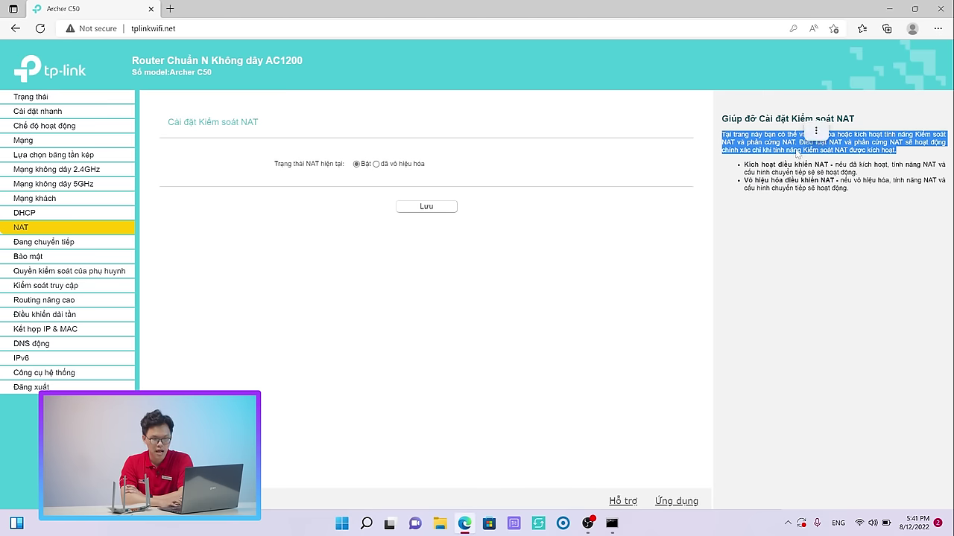
{"action": "left_click", "coordinate": [855, 178]}
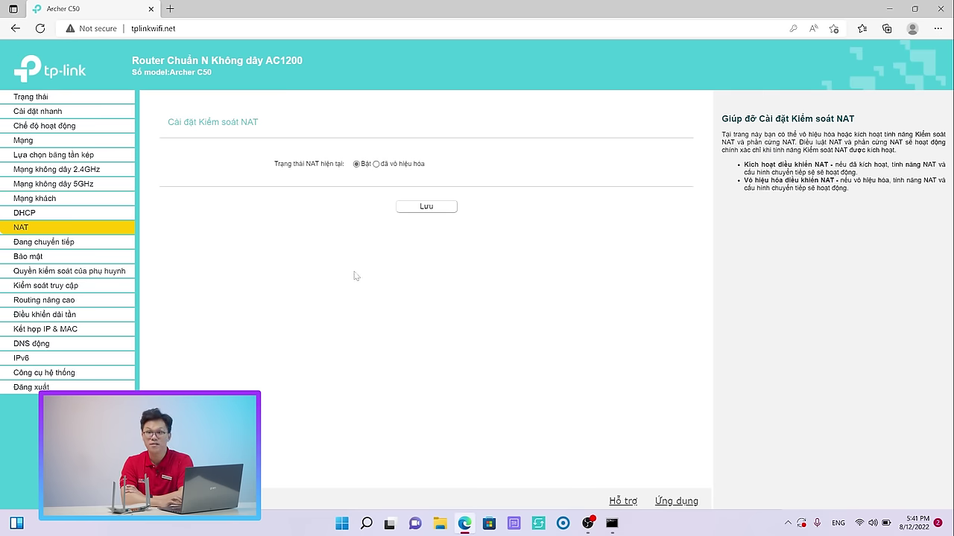
Step: Browse the virtual server, port triggering and UPnP pages, then reread the virtual server help
{"action": "left_click", "coordinate": [72, 243]}
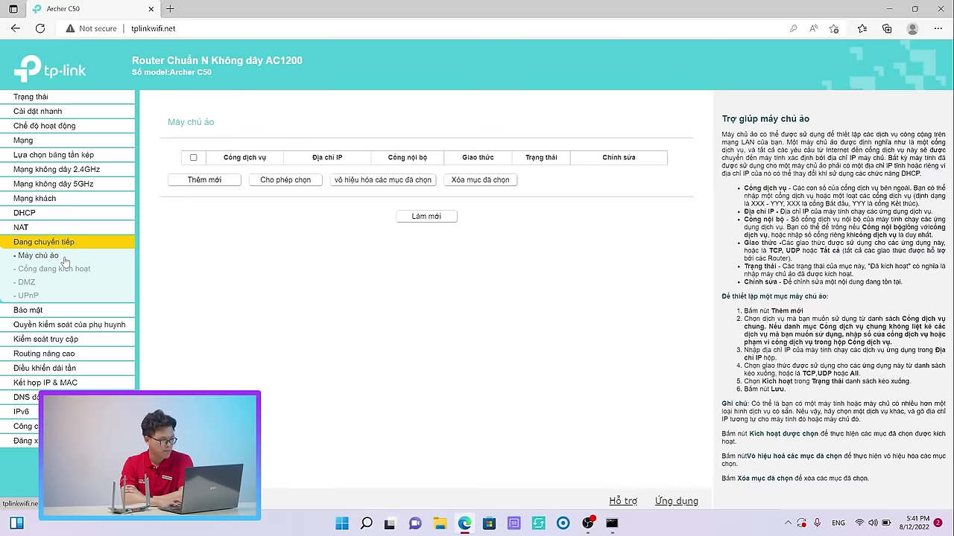
{"action": "left_click", "coordinate": [65, 269]}
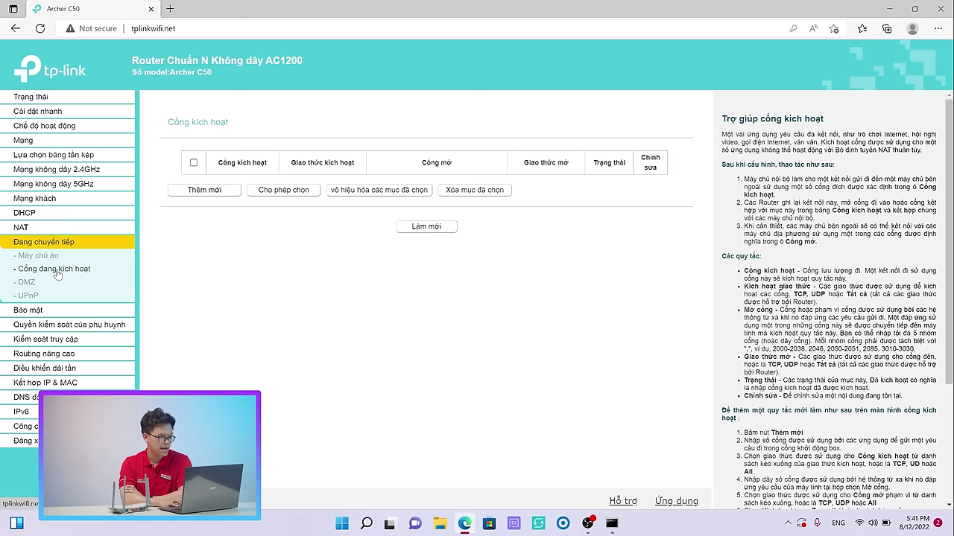
{"action": "left_click", "coordinate": [28, 295]}
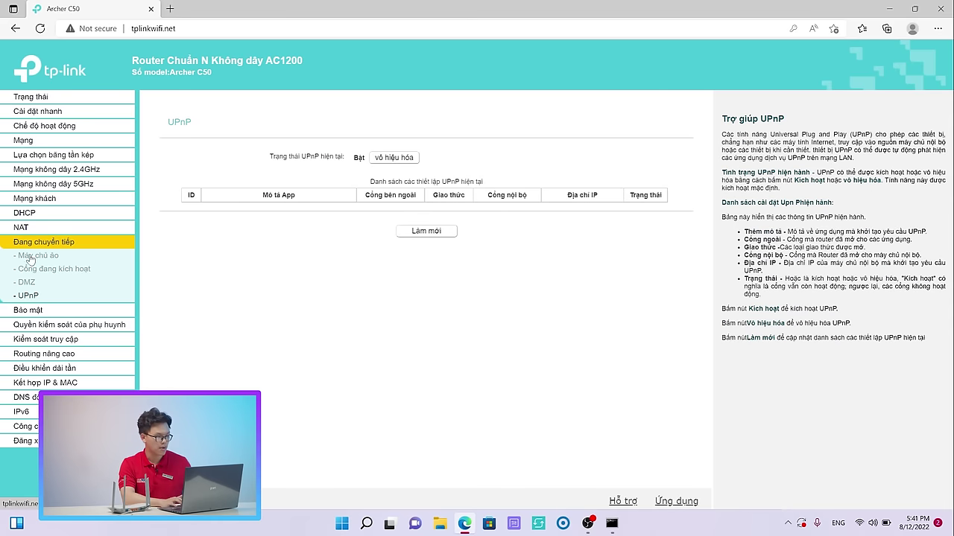
{"action": "left_click", "coordinate": [34, 256]}
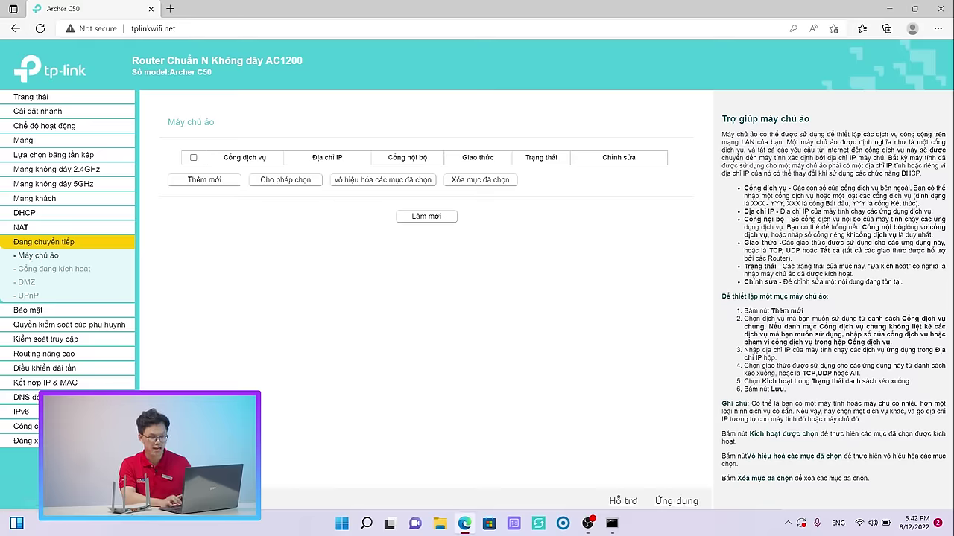
{"action": "triple_click", "coordinate": [785, 153]}
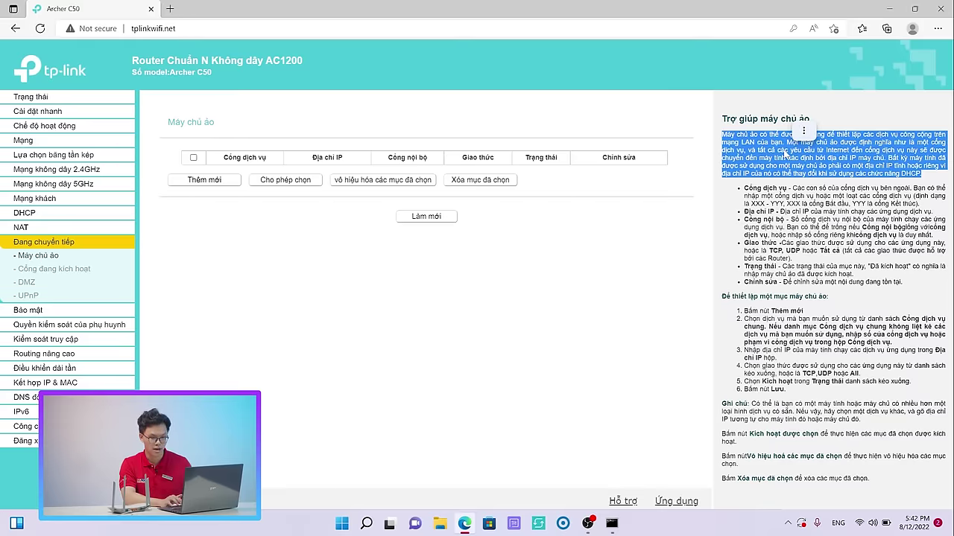
Step: Review the port triggering, DMZ and UPnP pages, ending on Basic Security
{"action": "left_click", "coordinate": [77, 273]}
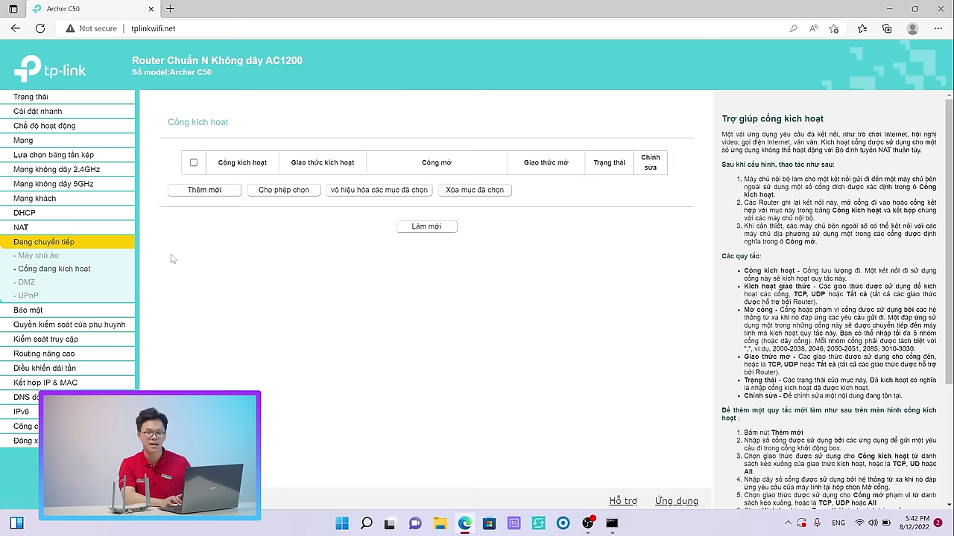
{"action": "left_click", "coordinate": [29, 283]}
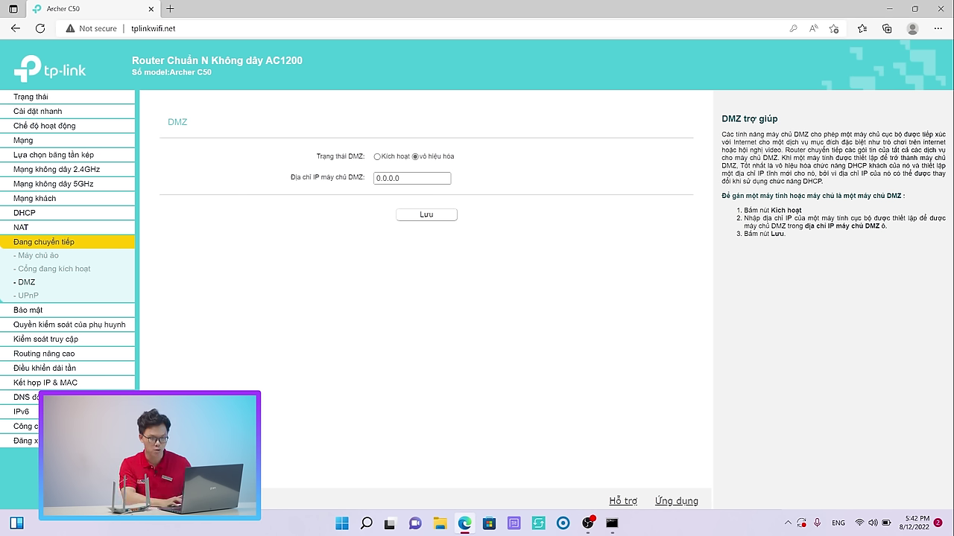
{"action": "left_click_drag", "start_coordinate": [819, 142], "coordinate": [870, 151]}
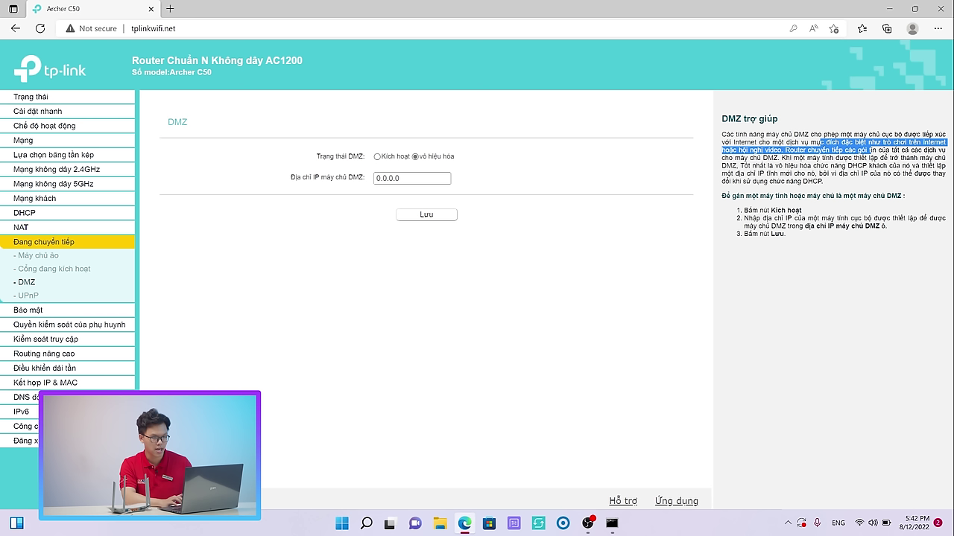
{"action": "left_click", "coordinate": [869, 151]}
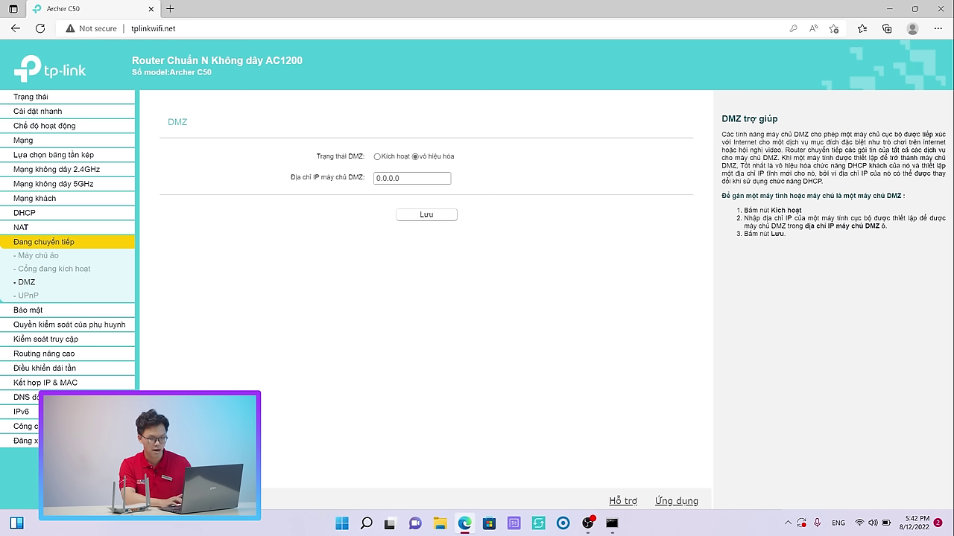
{"action": "left_click", "coordinate": [26, 296]}
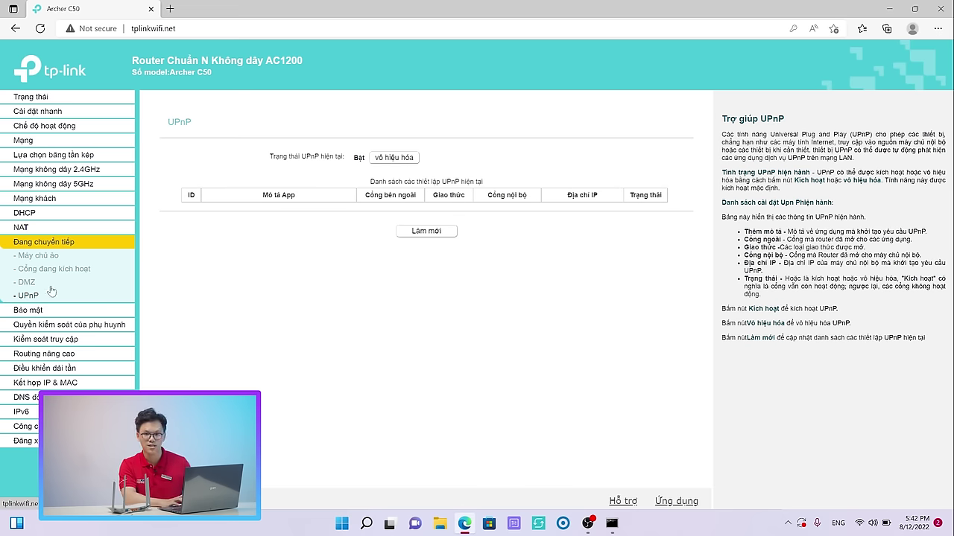
{"action": "left_click", "coordinate": [41, 311]}
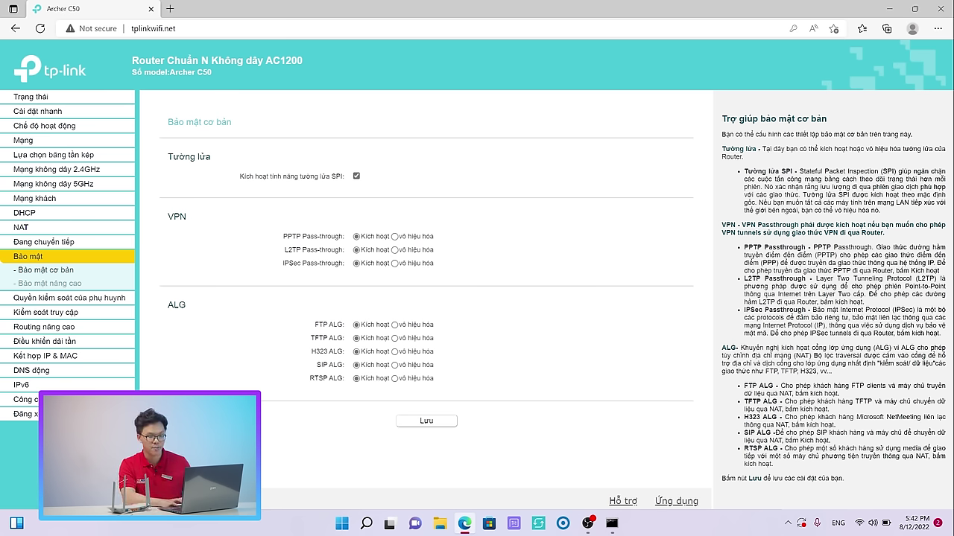
Step: Look over the Advanced Security DoS protection page, then go to Parental Controls
{"action": "left_click", "coordinate": [67, 284]}
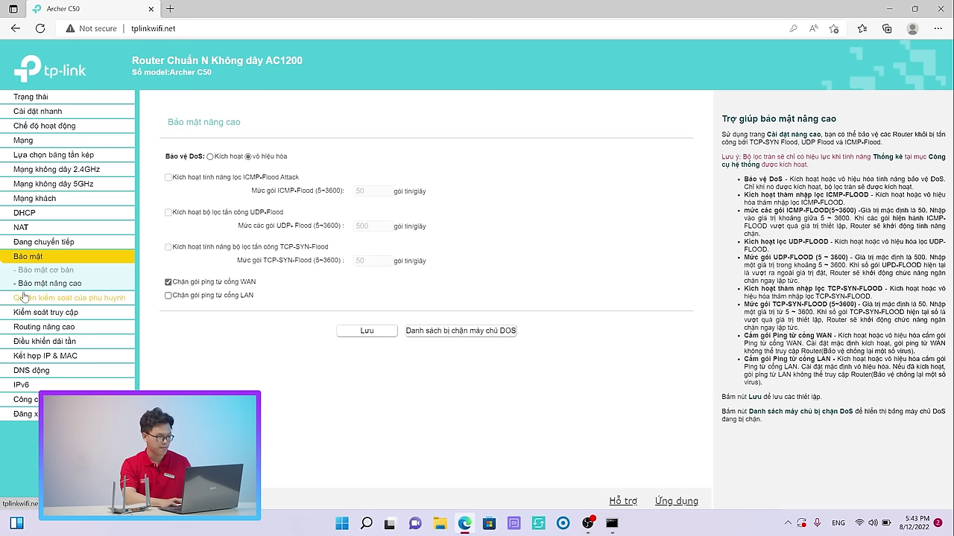
{"action": "left_click", "coordinate": [83, 299]}
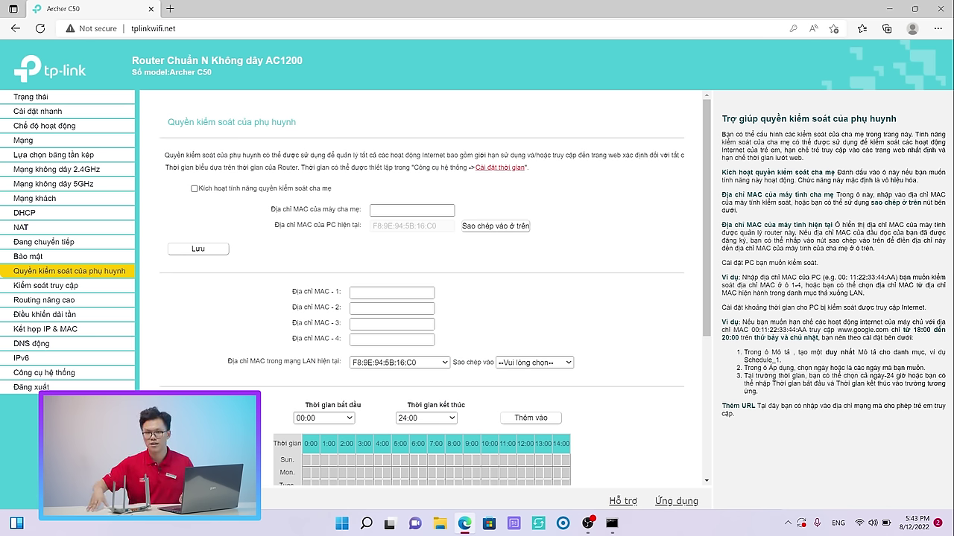
Step: Schedule a weekly Monday–Tuesday block from 00:00 to 18:00 and add it to the grid
{"action": "left_click", "coordinate": [372, 211]}
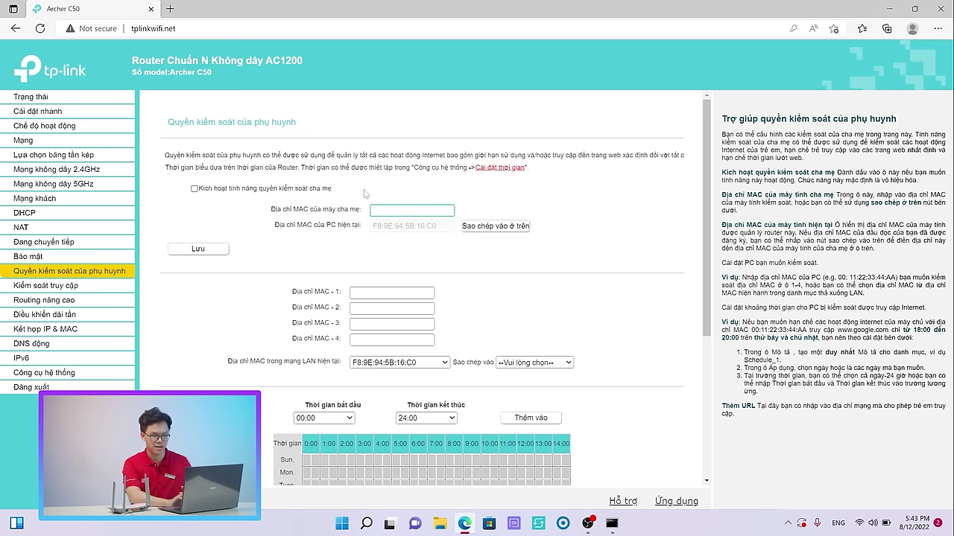
{"action": "scroll", "coordinate": [458, 164], "scroll_direction": "down", "scroll_amount": 1}
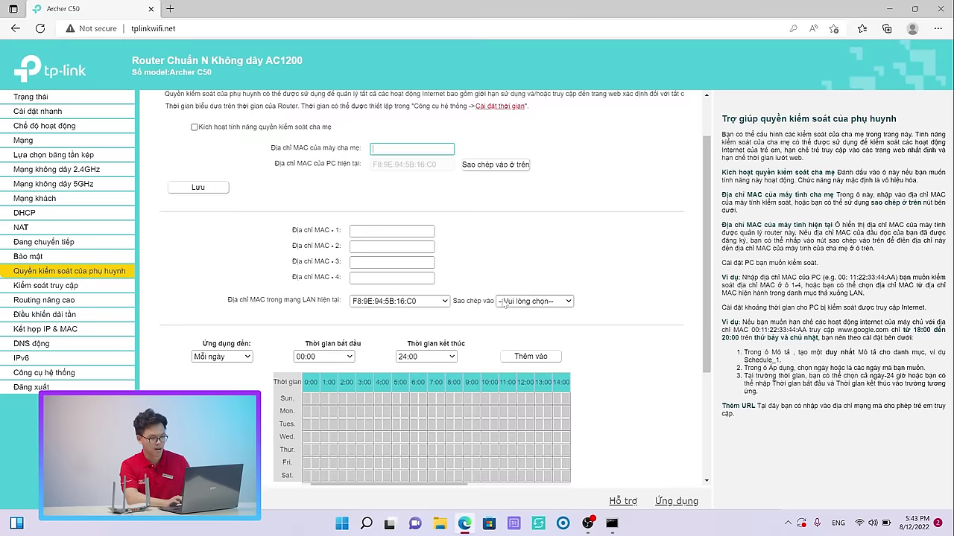
{"action": "scroll", "coordinate": [522, 304], "scroll_direction": "down", "scroll_amount": 2}
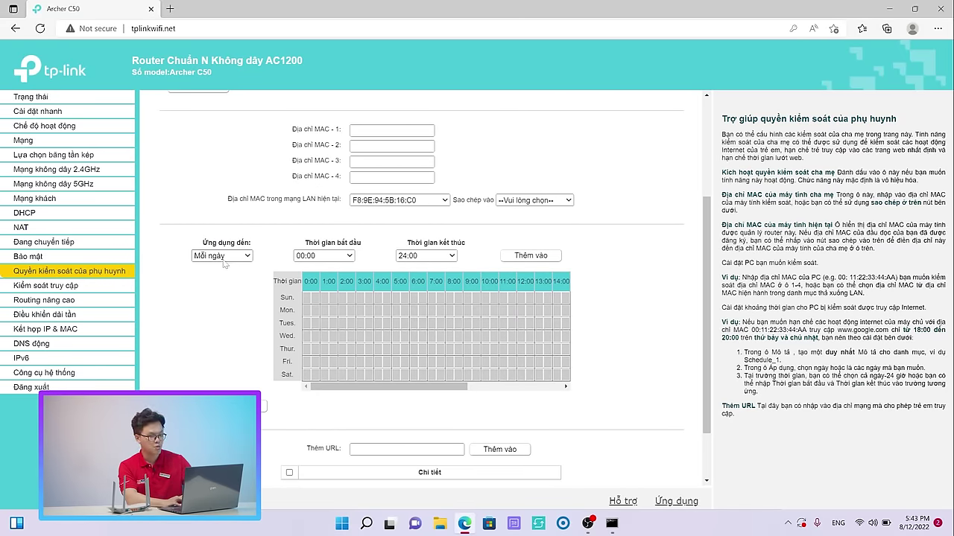
{"action": "left_click", "coordinate": [223, 256]}
{"action": "left_click", "coordinate": [209, 277]}
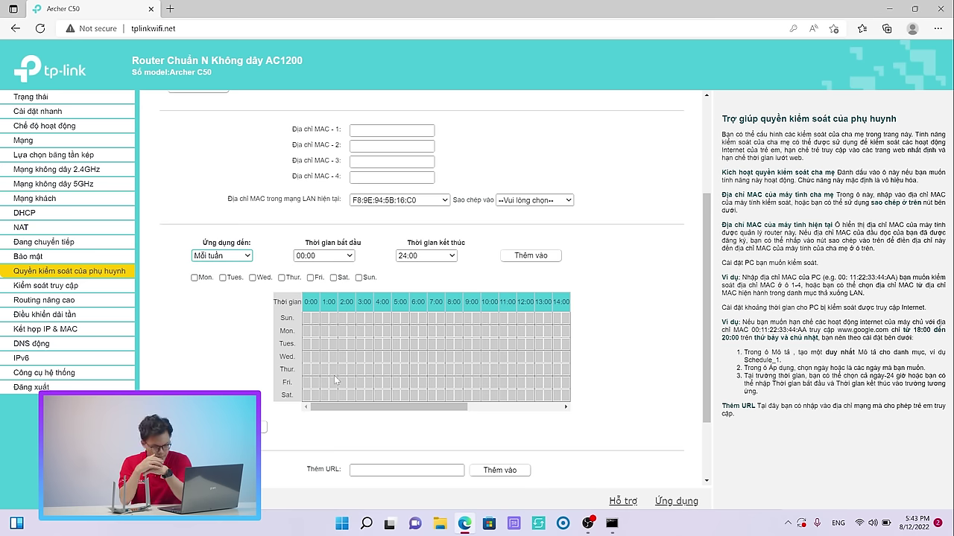
{"action": "left_click", "coordinate": [195, 278]}
{"action": "left_click", "coordinate": [222, 277]}
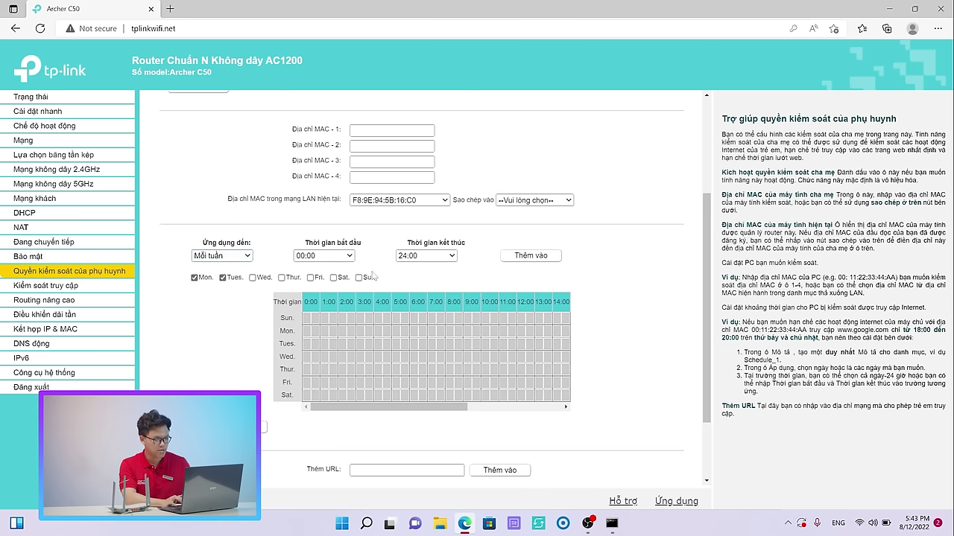
{"action": "left_click", "coordinate": [426, 256]}
{"action": "left_click", "coordinate": [418, 334]}
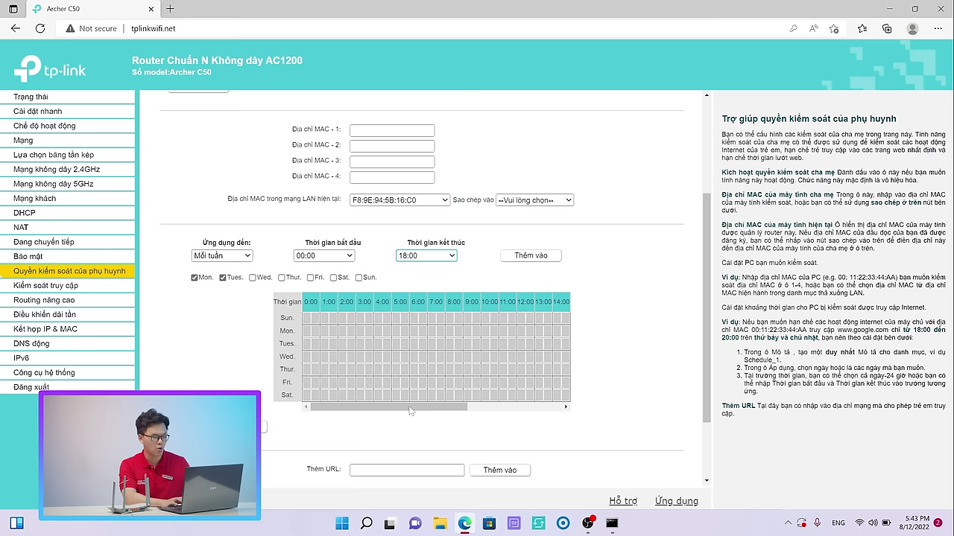
{"action": "scroll", "coordinate": [468, 443], "scroll_direction": "down", "scroll_amount": 1}
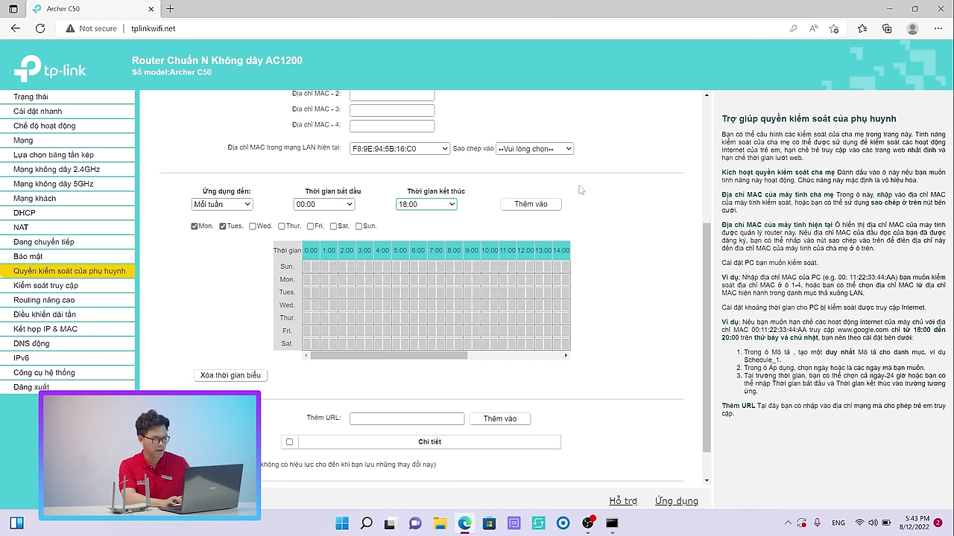
{"action": "left_click", "coordinate": [540, 206]}
{"action": "scroll", "coordinate": [495, 380], "scroll_direction": "down", "scroll_amount": 1}
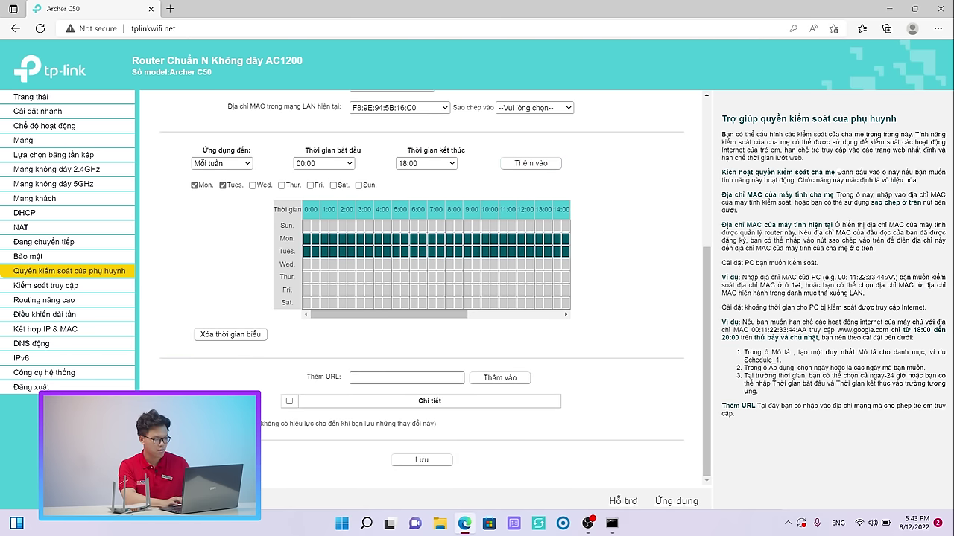
Step: Add youtube.com to the parental control website list and tick it
{"action": "left_click", "coordinate": [352, 378]}
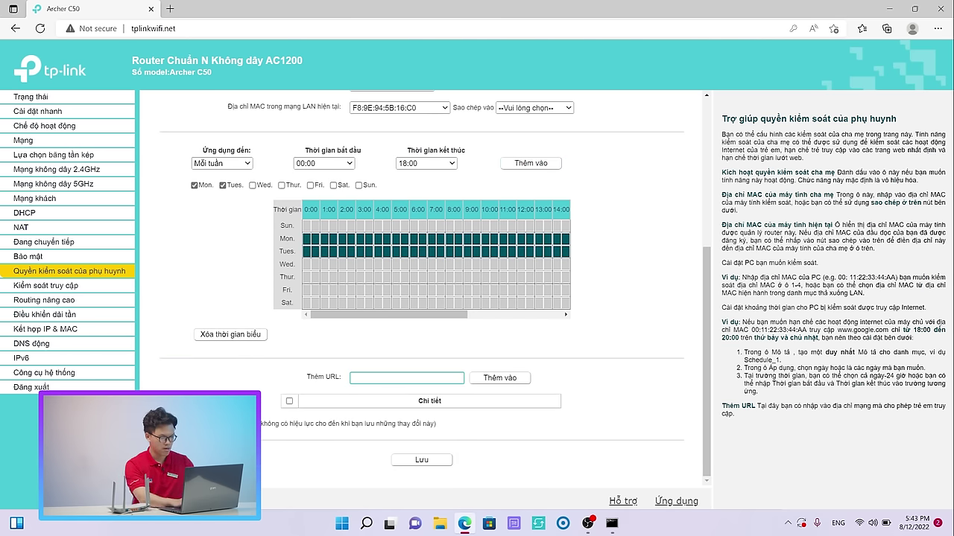
{"action": "type", "text": "x"}
{"action": "key", "text": "BackSpace"}
{"action": "type", "text": "you"}
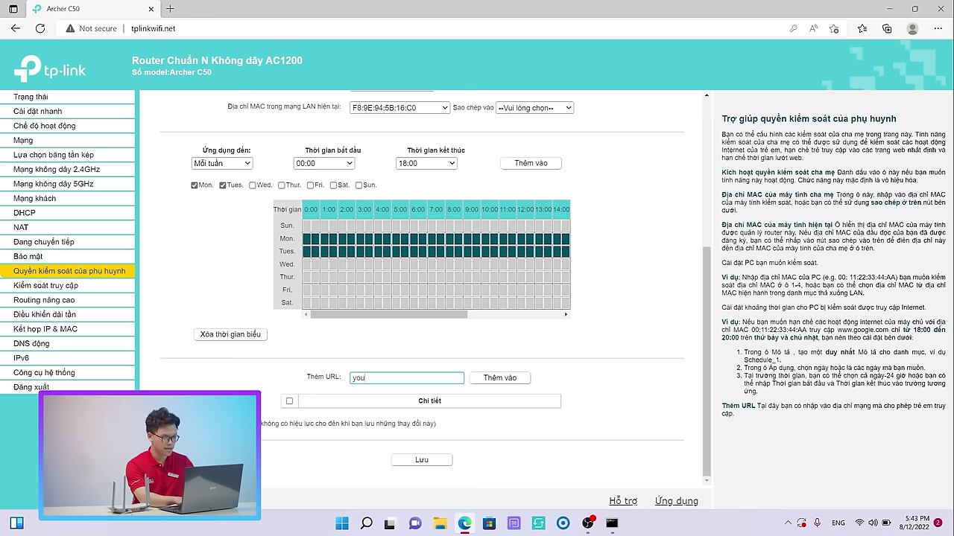
{"action": "type", "text": "tubr.v"}
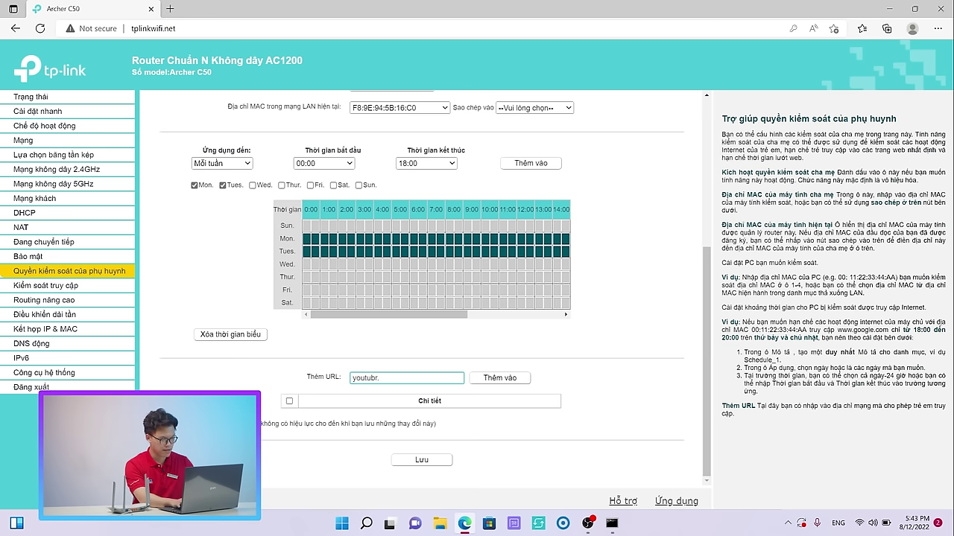
{"action": "key", "text": "BackSpace"}
{"action": "type", "text": "e"}
{"action": "key", "text": "BackSpace"}
{"action": "key", "text": "BackSpace"}
{"action": "type", "text": "e.com"}
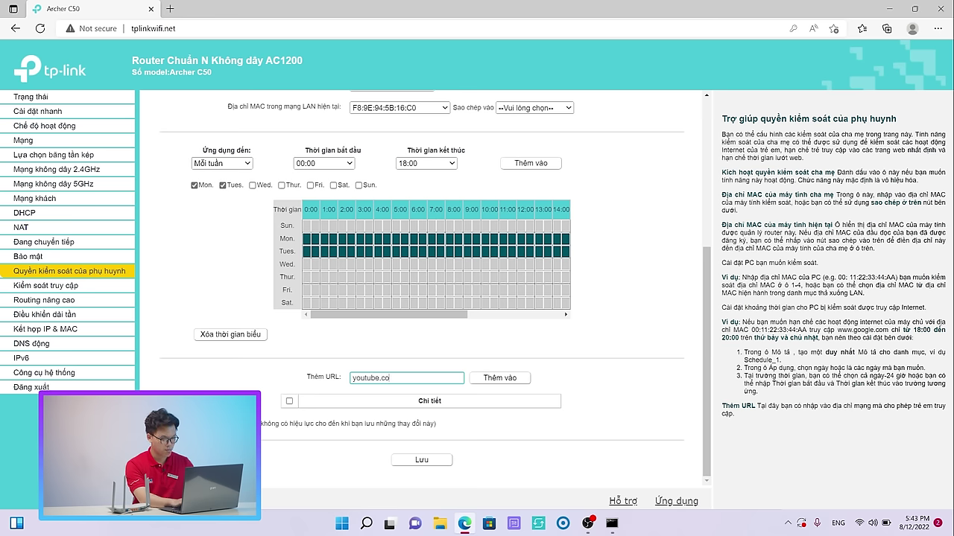
{"action": "left_click", "coordinate": [511, 378]}
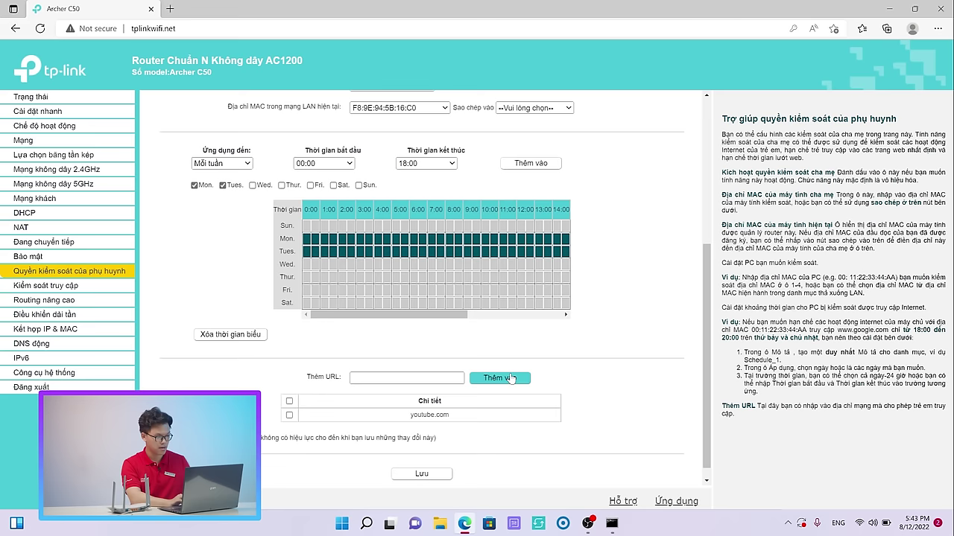
{"action": "left_click", "coordinate": [289, 415]}
Step: Clear the Monday–Tuesday schedule, keep youtube.com ticked, and open the Access Control rules
{"action": "scroll", "coordinate": [221, 334], "scroll_direction": "up", "scroll_amount": 2}
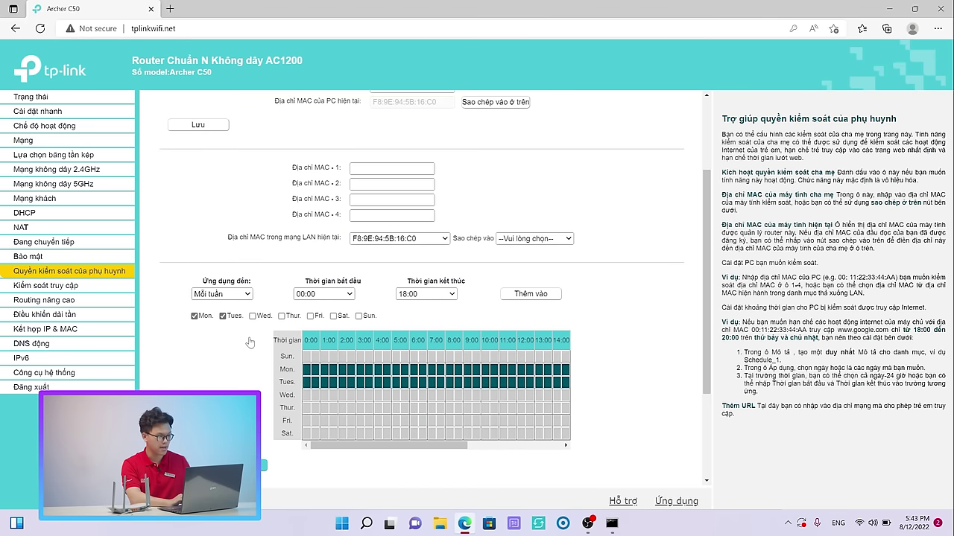
{"action": "scroll", "coordinate": [218, 234], "scroll_direction": "down", "scroll_amount": 2}
{"action": "scroll", "coordinate": [217, 234], "scroll_direction": "down", "scroll_amount": 1}
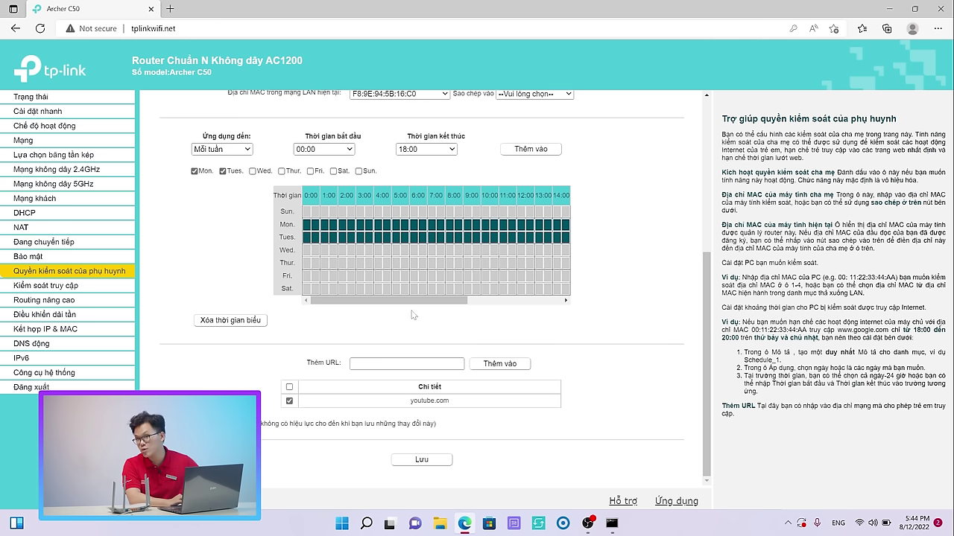
{"action": "left_click", "coordinate": [235, 325]}
{"action": "left_click", "coordinate": [289, 401]}
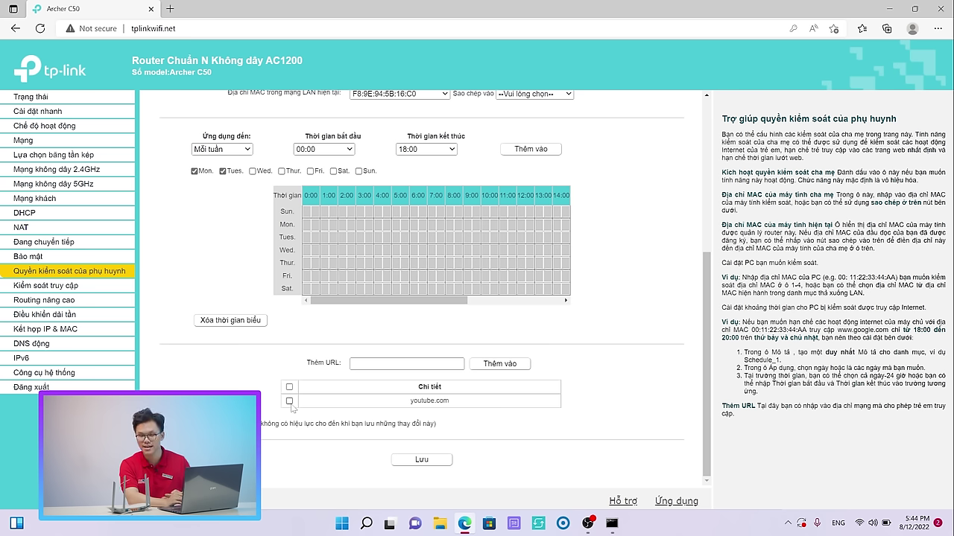
{"action": "left_click", "coordinate": [290, 402]}
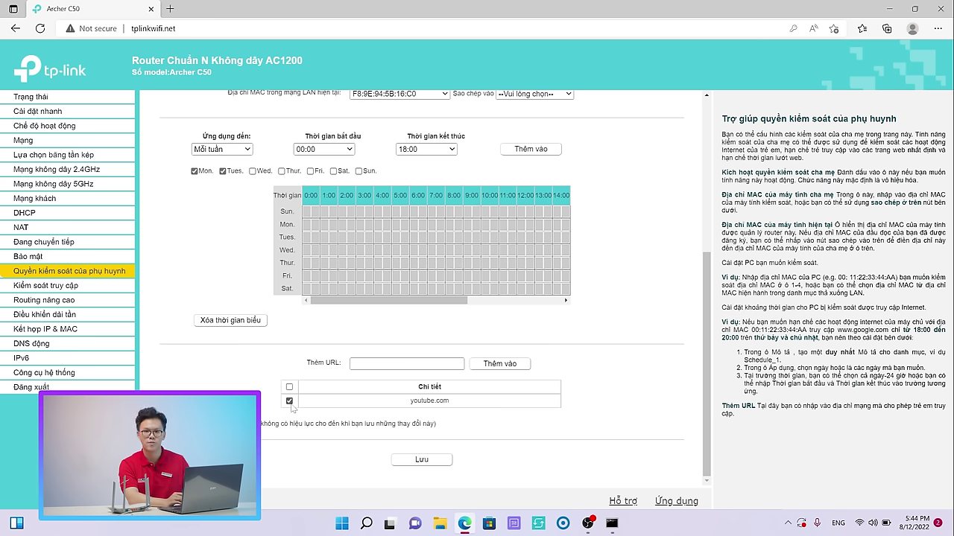
{"action": "left_click", "coordinate": [45, 288]}
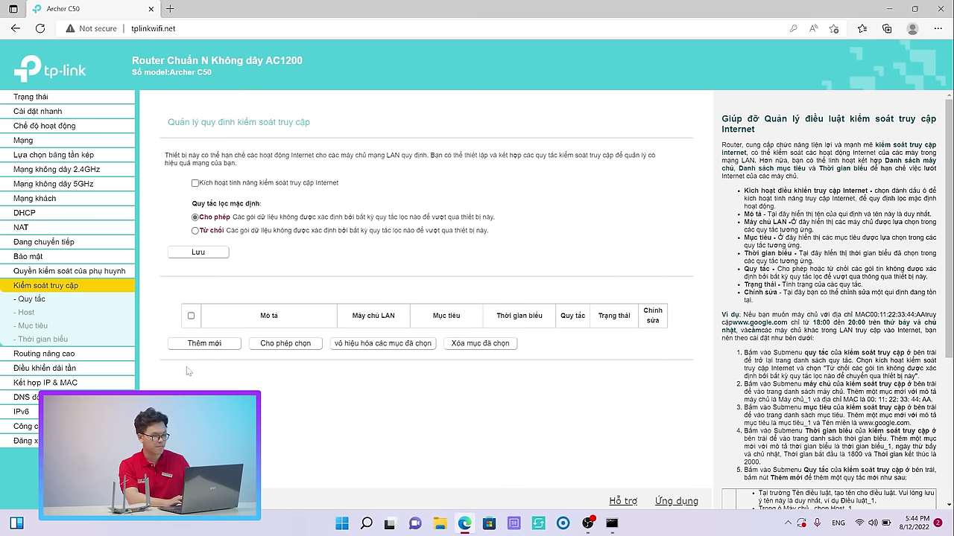
Step: Preview the new rule form, then read the rule page's introduction and default filter descriptions
{"action": "left_click", "coordinate": [204, 343]}
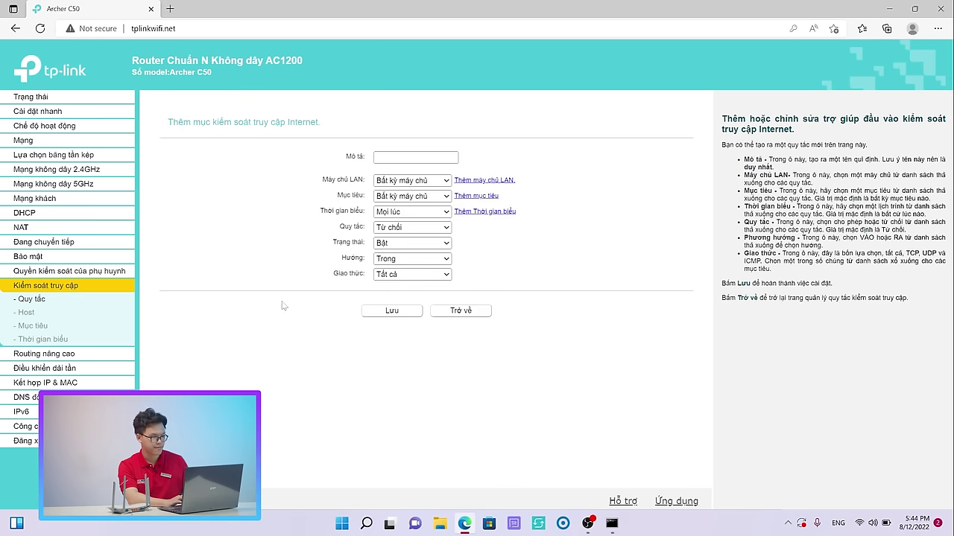
{"action": "left_click", "coordinate": [460, 310]}
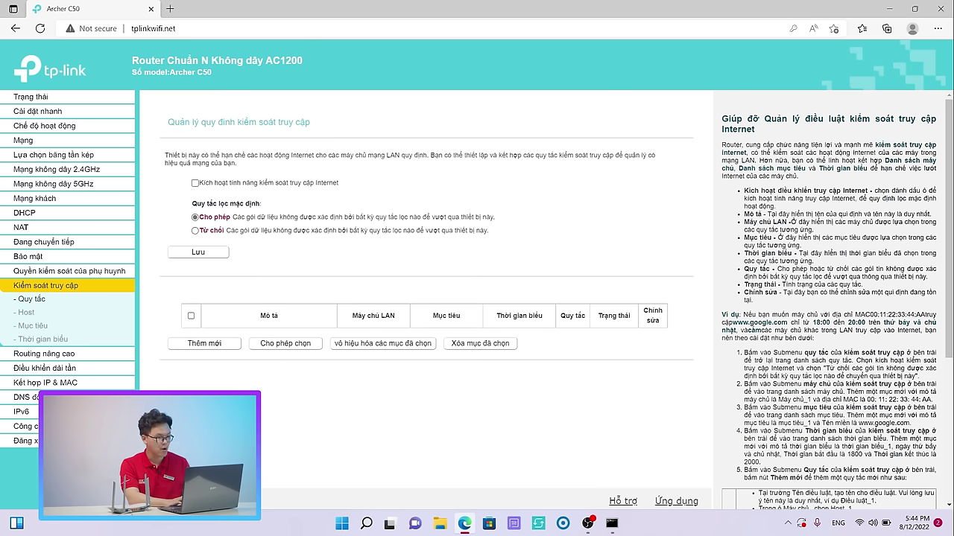
{"action": "left_click_drag", "start_coordinate": [281, 156], "coordinate": [617, 171]}
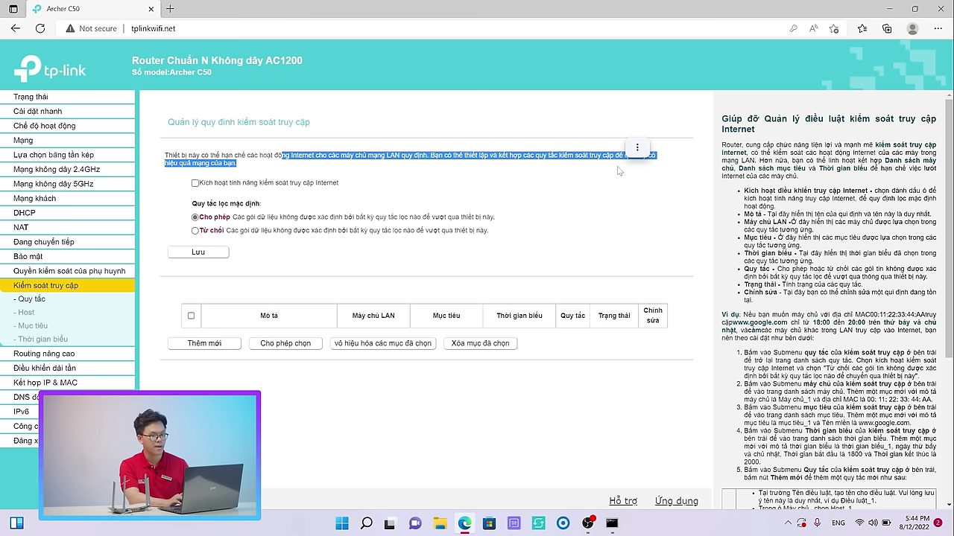
{"action": "left_click", "coordinate": [623, 199]}
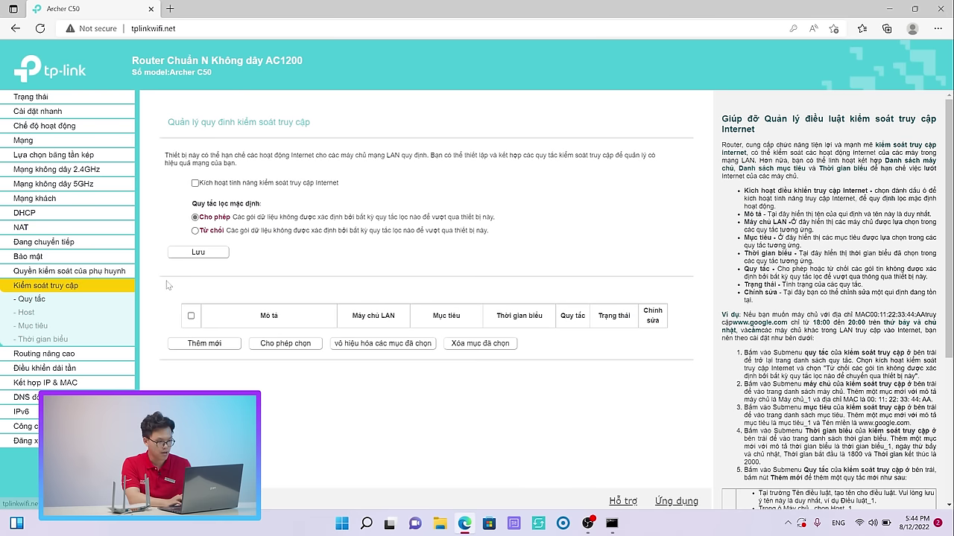
{"action": "left_click_drag", "start_coordinate": [278, 216], "coordinate": [541, 231]}
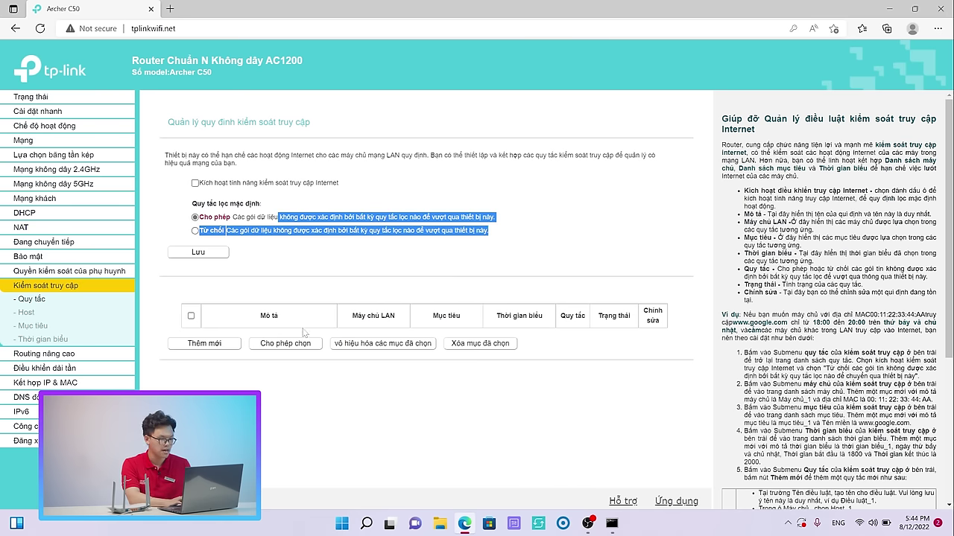
Step: Try the rule form with a throwaway description and the add-LAN-host link, then open Host settings
{"action": "left_click", "coordinate": [205, 343]}
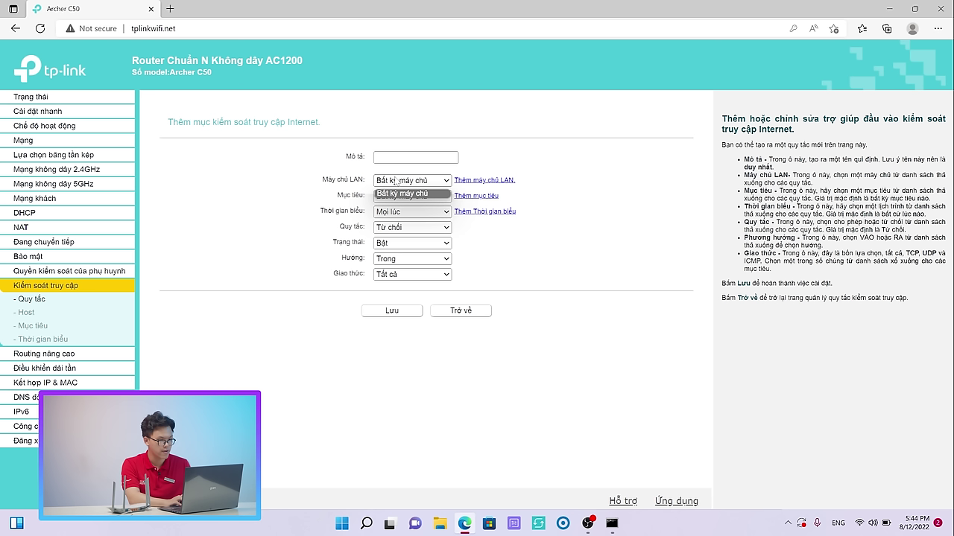
{"action": "left_click", "coordinate": [415, 158]}
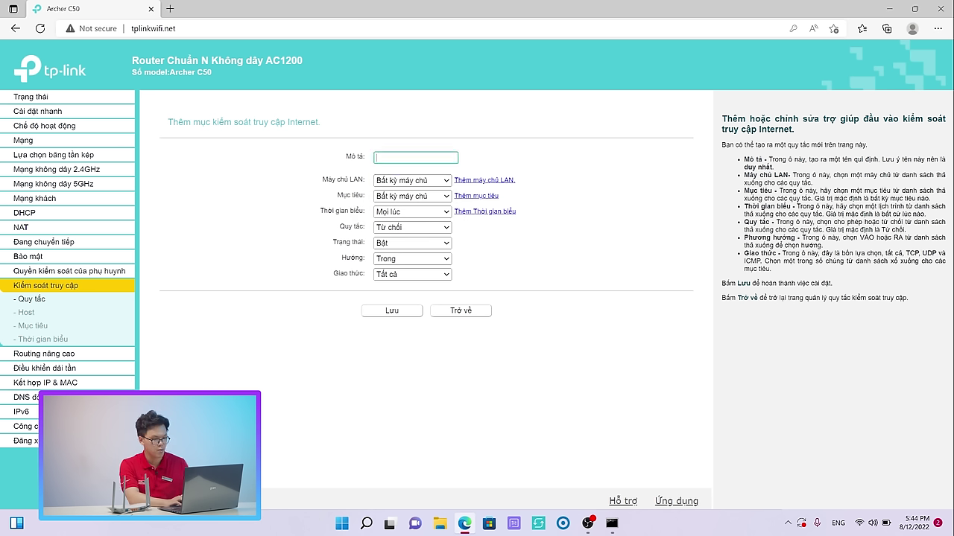
{"action": "type", "text": "cfdsfd"}
{"action": "key", "text": "ctrl+a"}
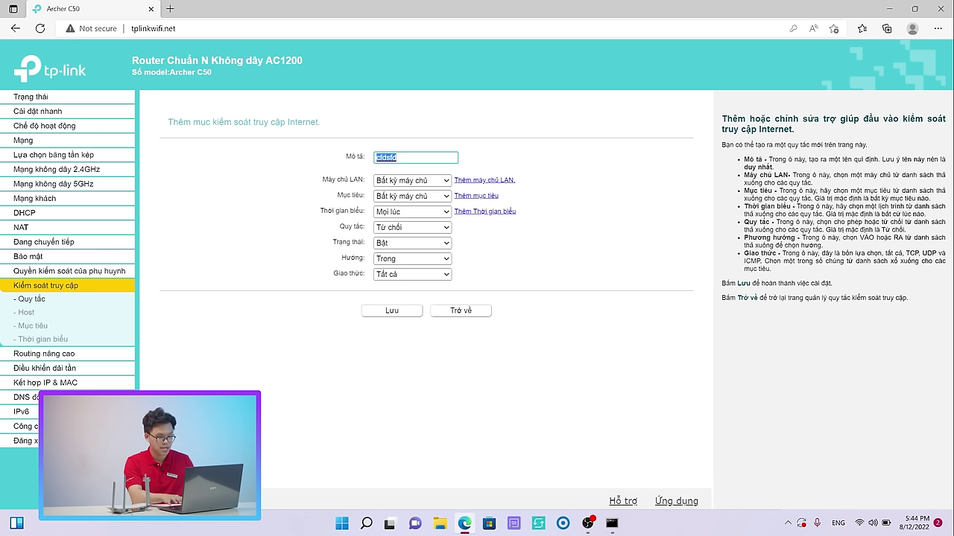
{"action": "key", "text": "BackSpace"}
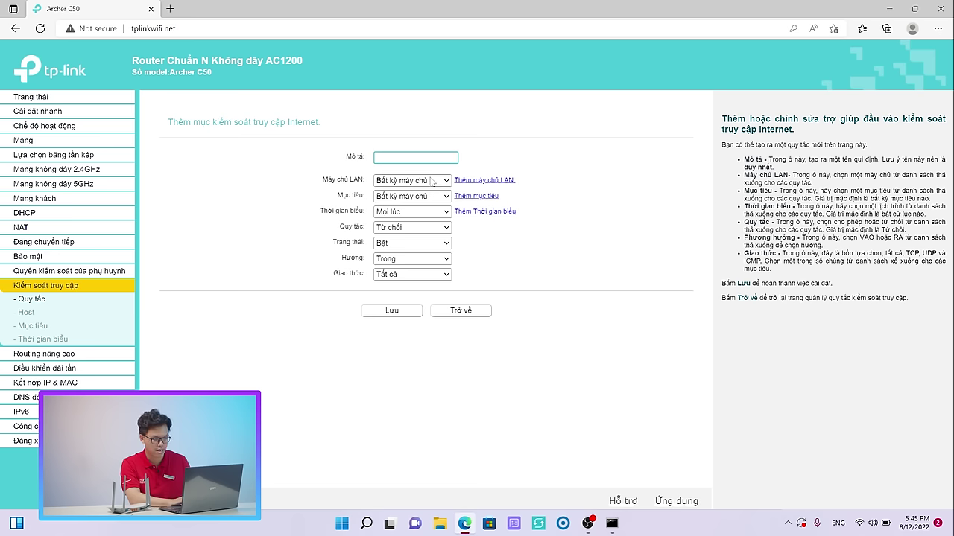
{"action": "left_click", "coordinate": [479, 182]}
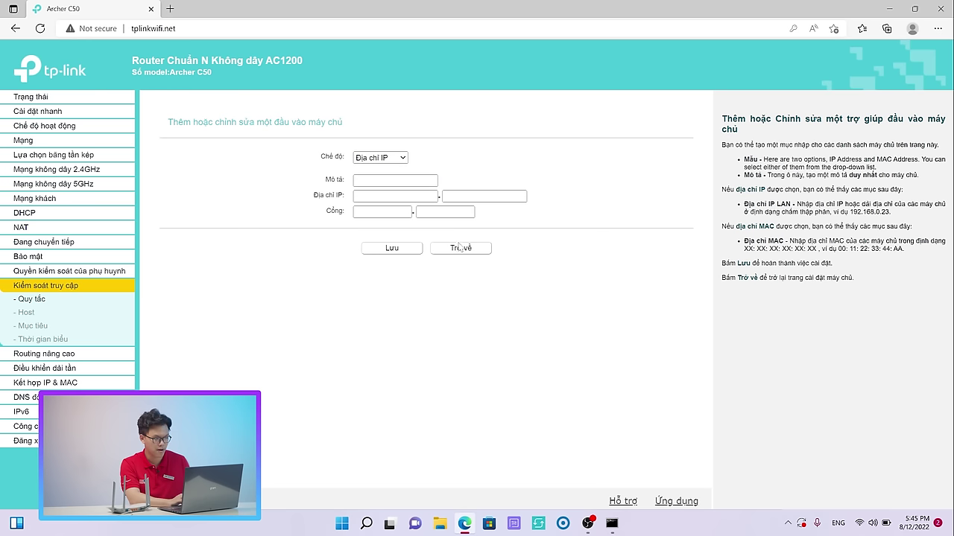
{"action": "left_click", "coordinate": [464, 250]}
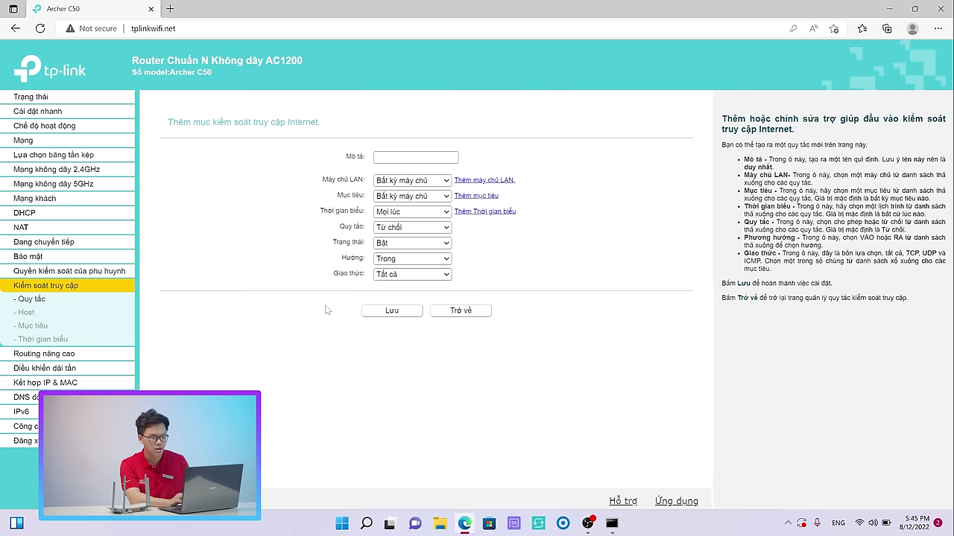
{"action": "left_click", "coordinate": [26, 312]}
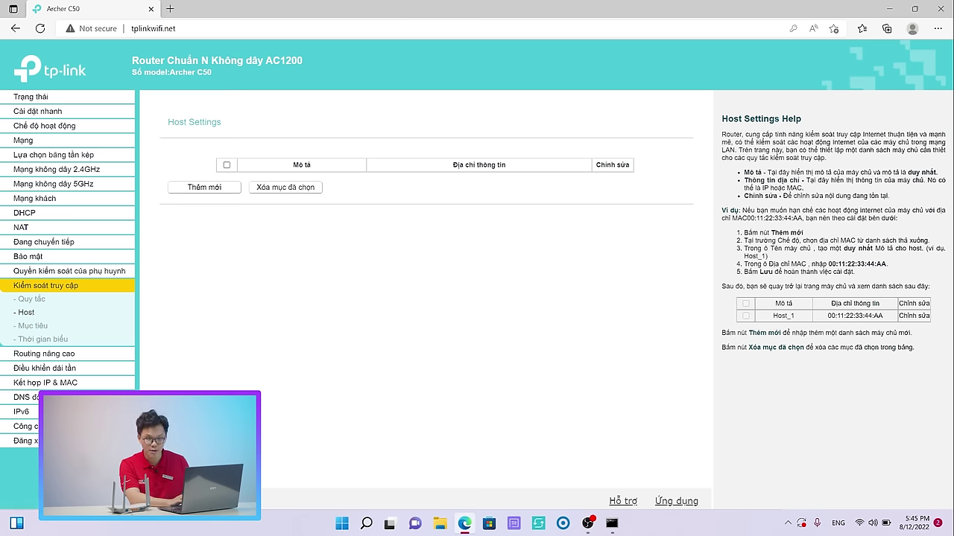
Step: Read through the Host Settings help text and its example
{"action": "left_click_drag", "start_coordinate": [723, 134], "coordinate": [946, 144]}
{"action": "left_click", "coordinate": [879, 128]}
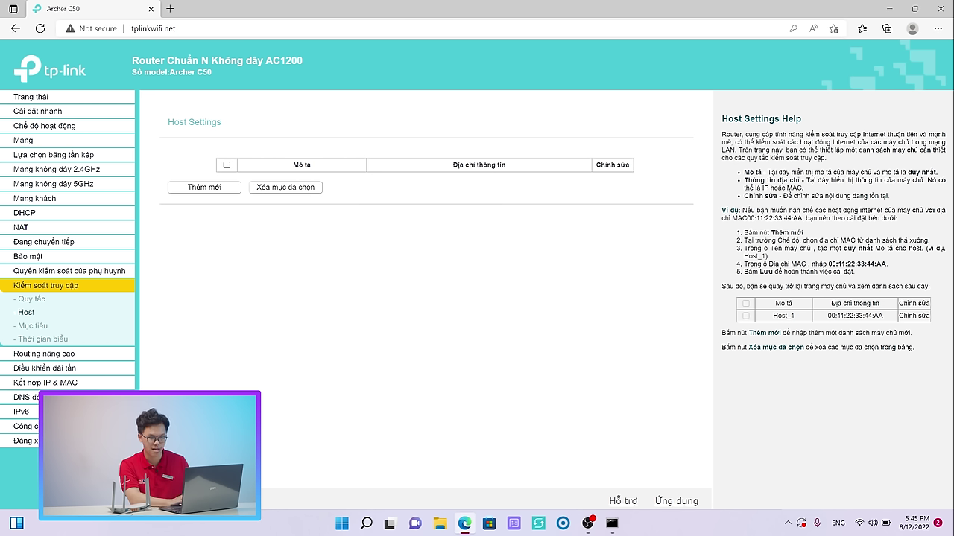
{"action": "left_click_drag", "start_coordinate": [747, 218], "coordinate": [805, 233]}
{"action": "left_click", "coordinate": [564, 222]}
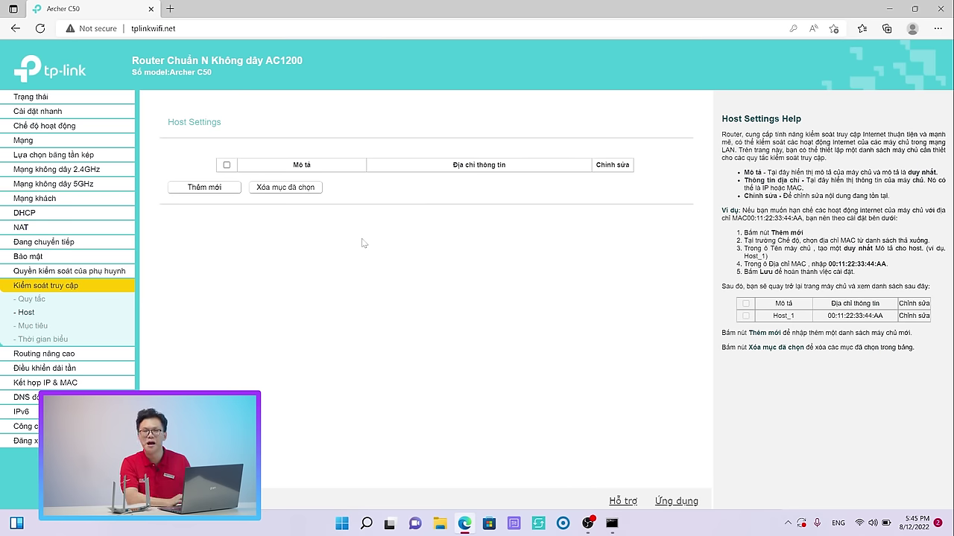
Step: Check the Target and Schedule lists, preview a new schedule, then open Advanced Routing static routes
{"action": "left_click", "coordinate": [30, 326]}
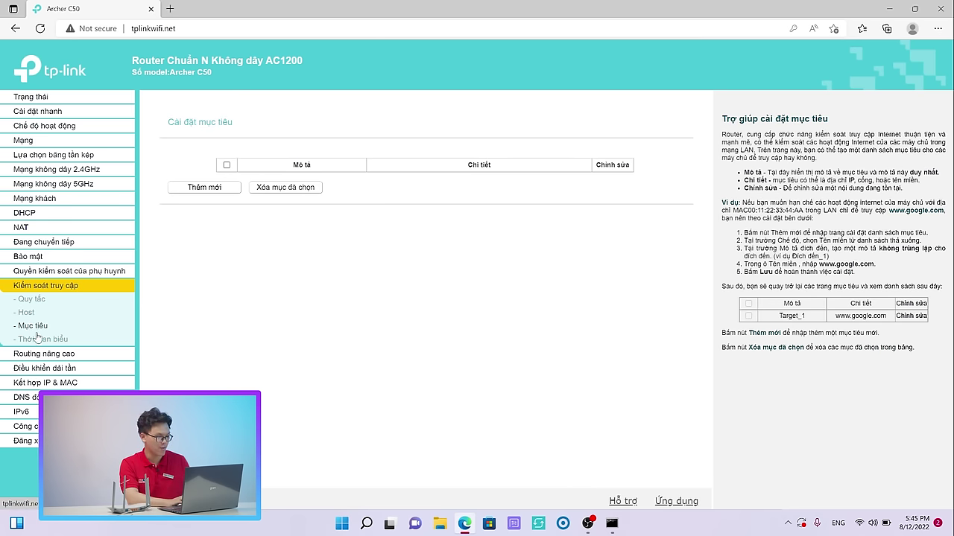
{"action": "left_click", "coordinate": [41, 340]}
{"action": "left_click", "coordinate": [237, 187]}
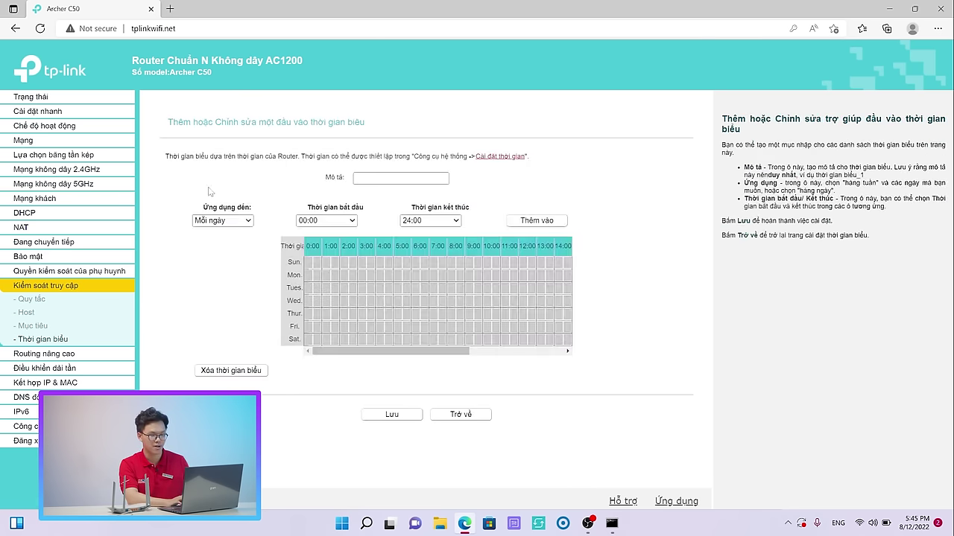
{"action": "left_click", "coordinate": [456, 418]}
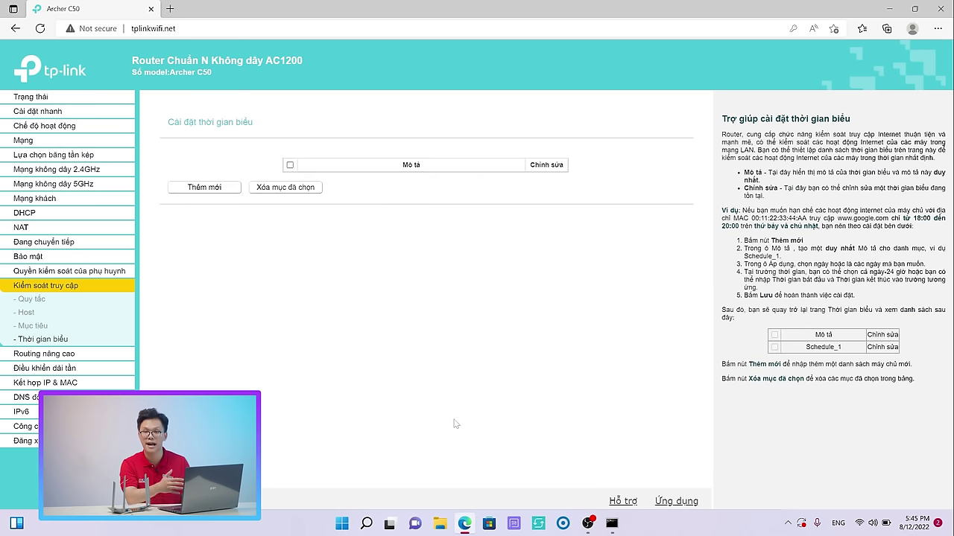
{"action": "left_click", "coordinate": [67, 355]}
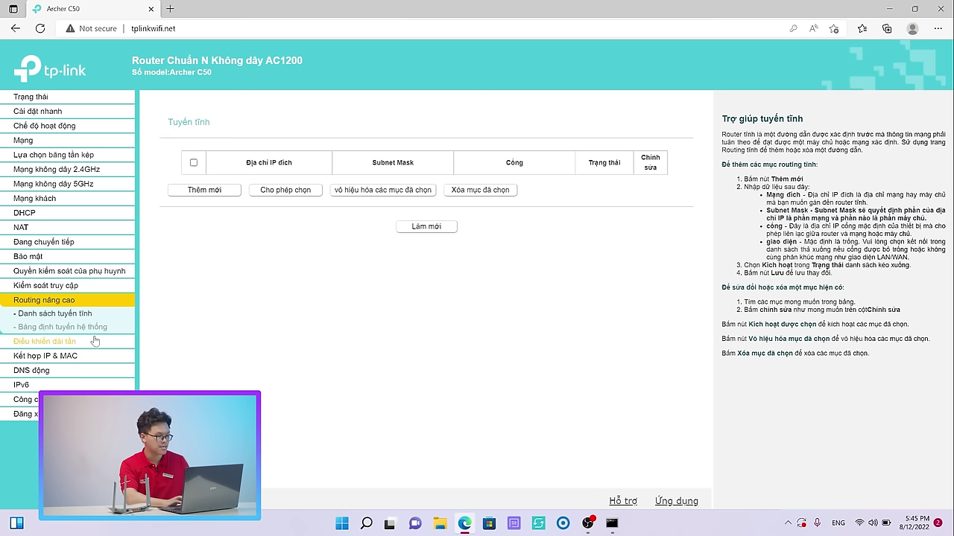
Step: Browse Bandwidth Control, IP & MAC Binding, Dynamic DNS, IPv6 status and IPv6 WAN, then Time Settings
{"action": "left_click", "coordinate": [72, 344]}
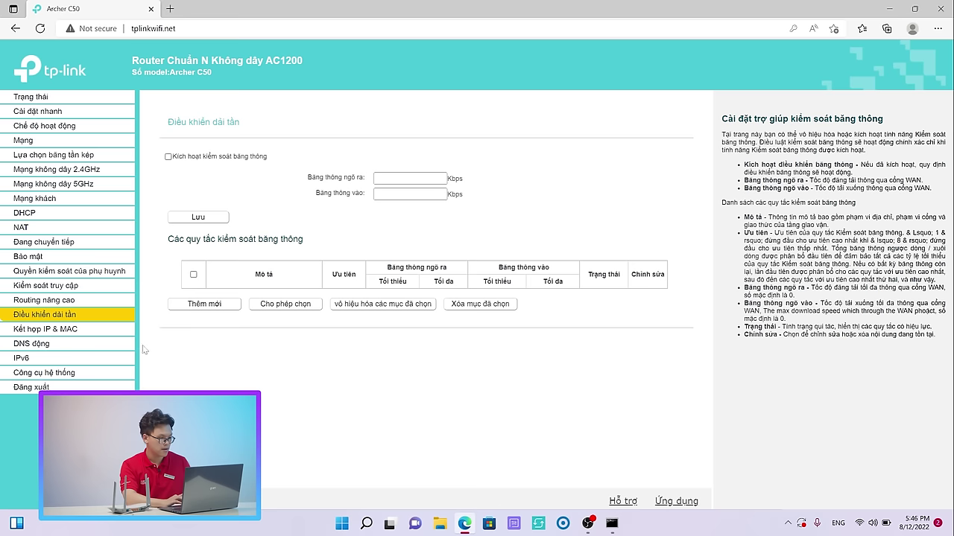
{"action": "left_click", "coordinate": [80, 330]}
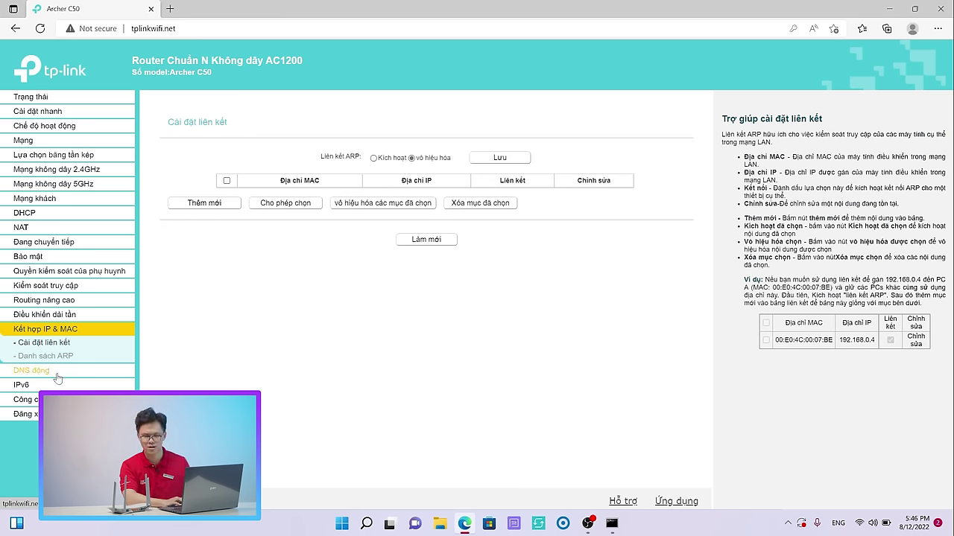
{"action": "left_click", "coordinate": [53, 373]}
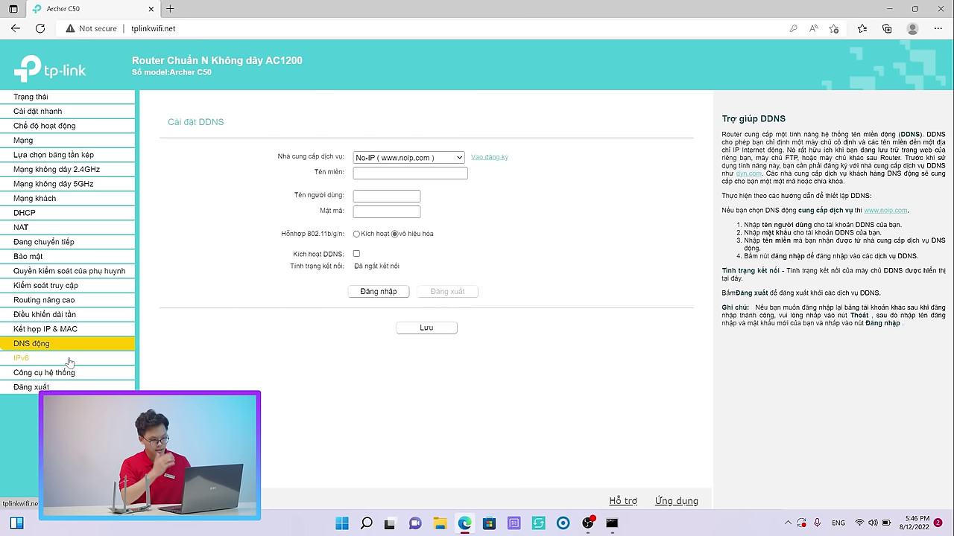
{"action": "left_click", "coordinate": [69, 362]}
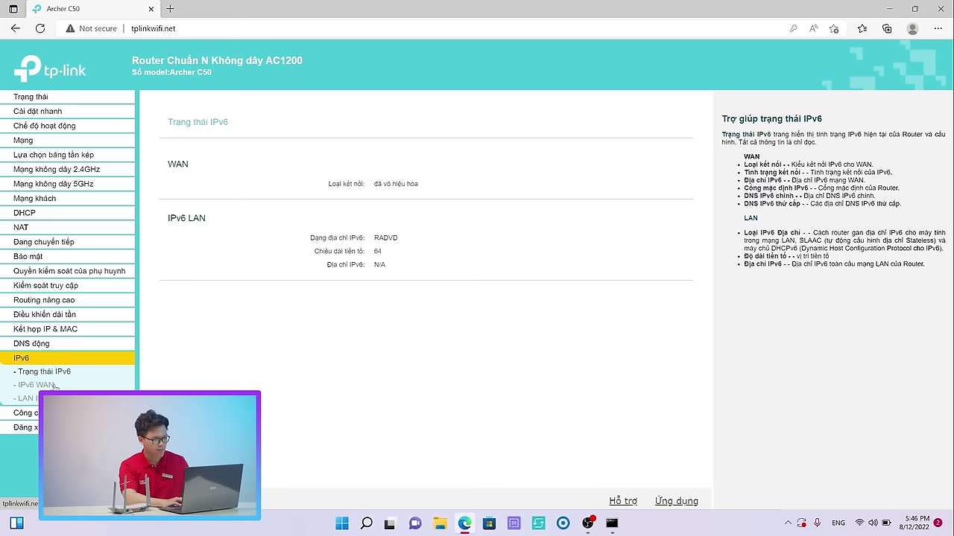
{"action": "left_click", "coordinate": [54, 385]}
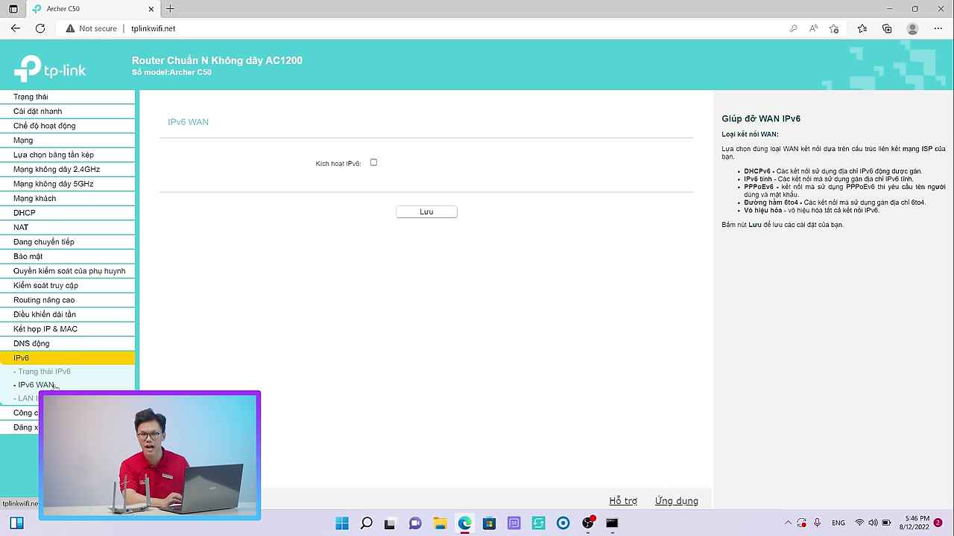
{"action": "left_click", "coordinate": [39, 373]}
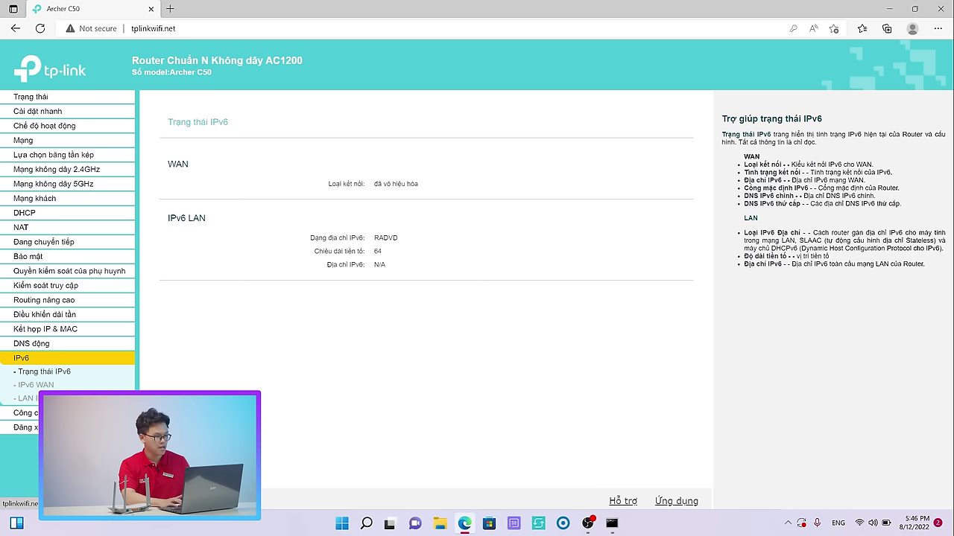
{"action": "left_click", "coordinate": [22, 413]}
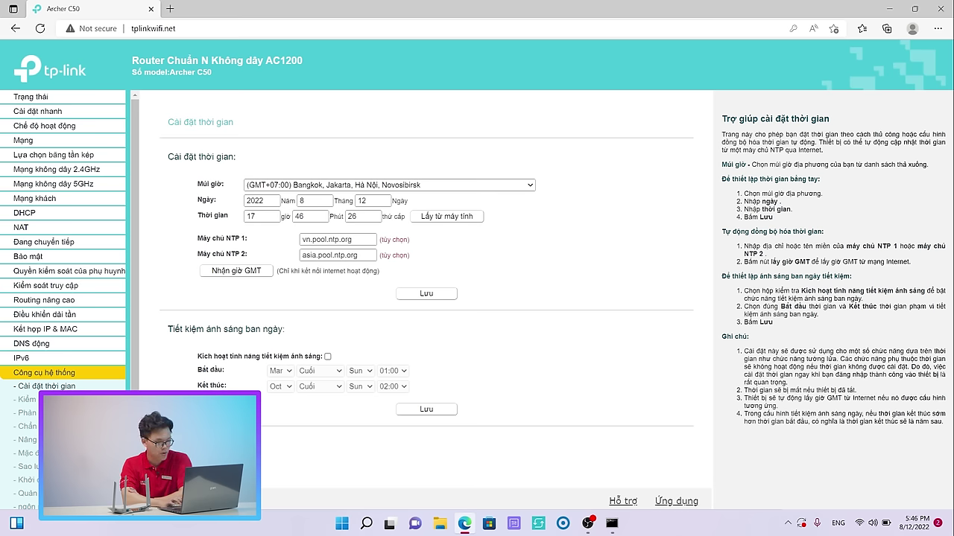
Step: View the LED control, feedback and Ping/Traceroute diagnostics pages
{"action": "left_click", "coordinate": [24, 399]}
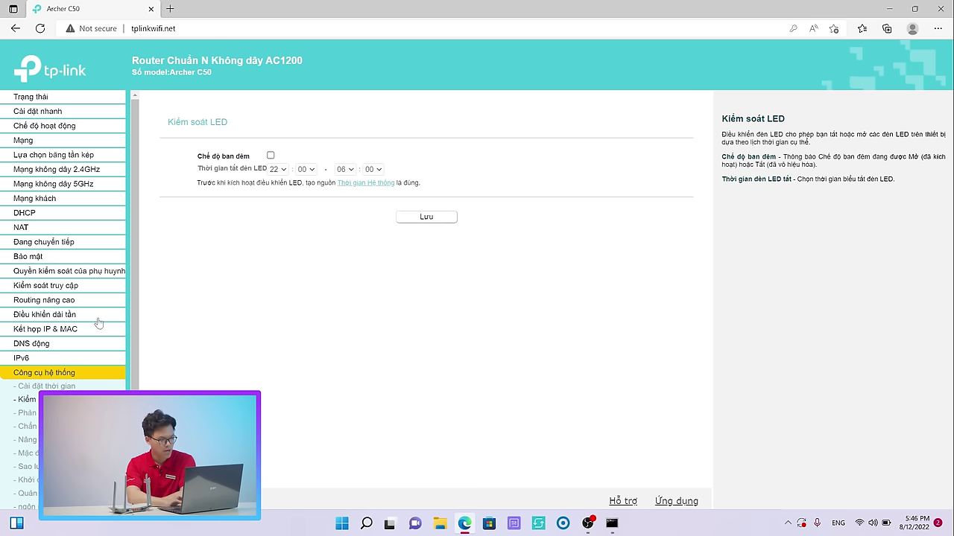
{"action": "left_click", "coordinate": [29, 413]}
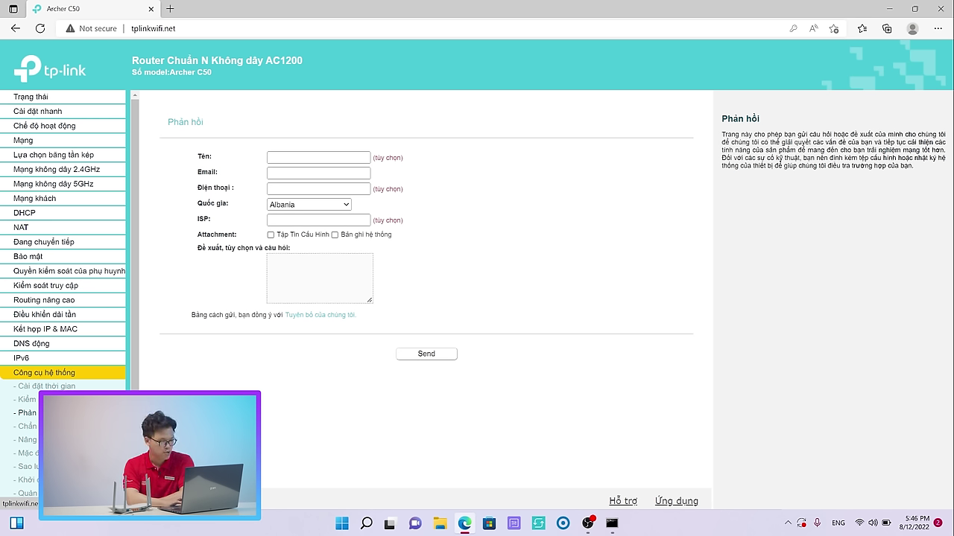
{"action": "left_click", "coordinate": [27, 426]}
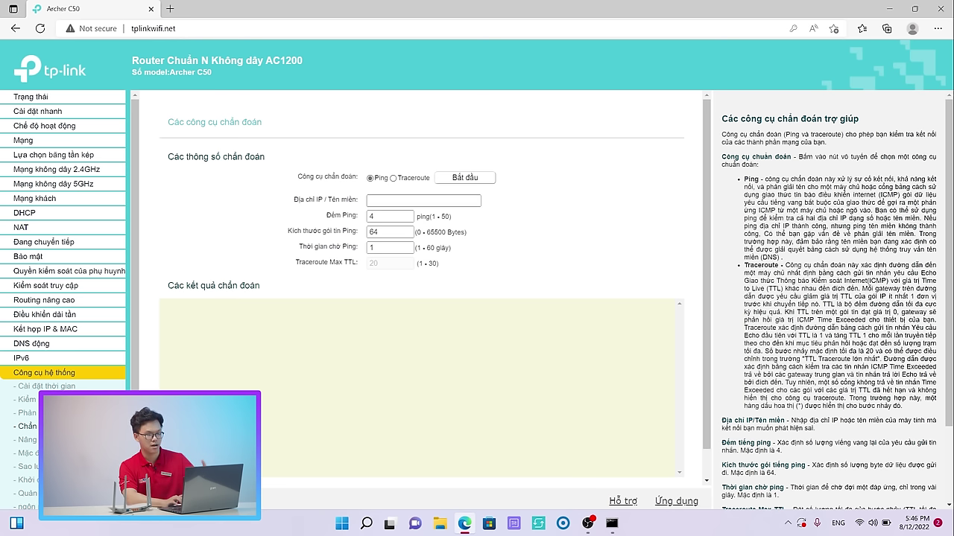
{"action": "left_click", "coordinate": [418, 200]}
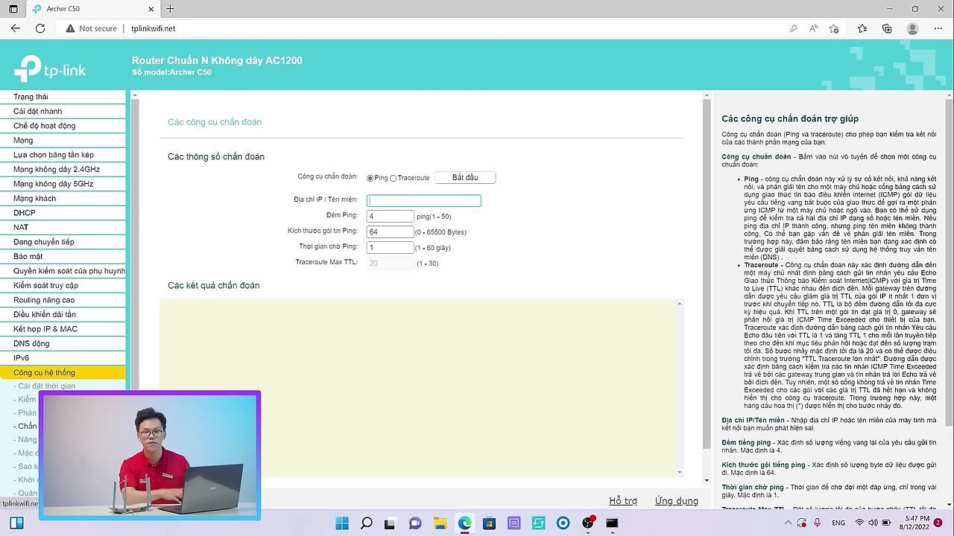
Step: Open firmware upgrade, cancel the file chooser without a file, then go to Factory Defaults
{"action": "left_click", "coordinate": [27, 440]}
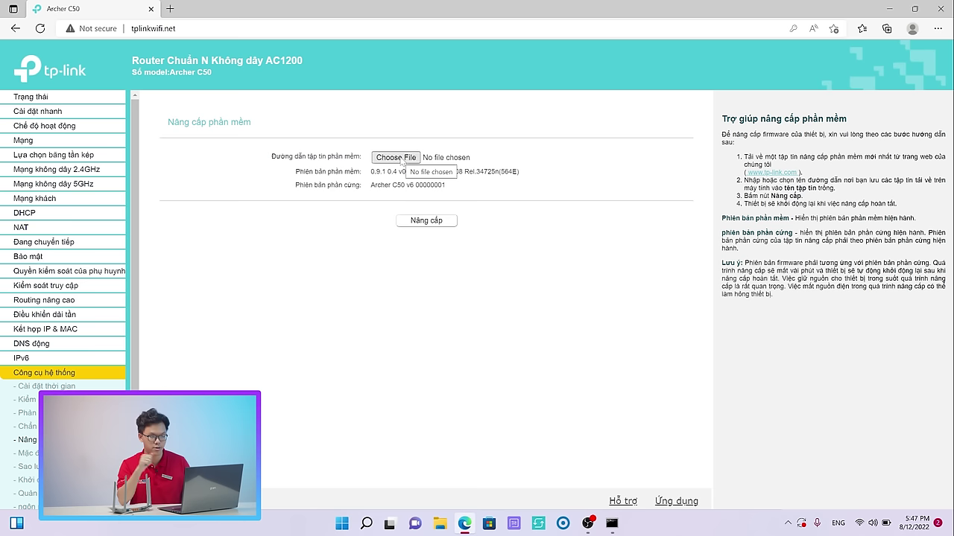
{"action": "left_click", "coordinate": [402, 161]}
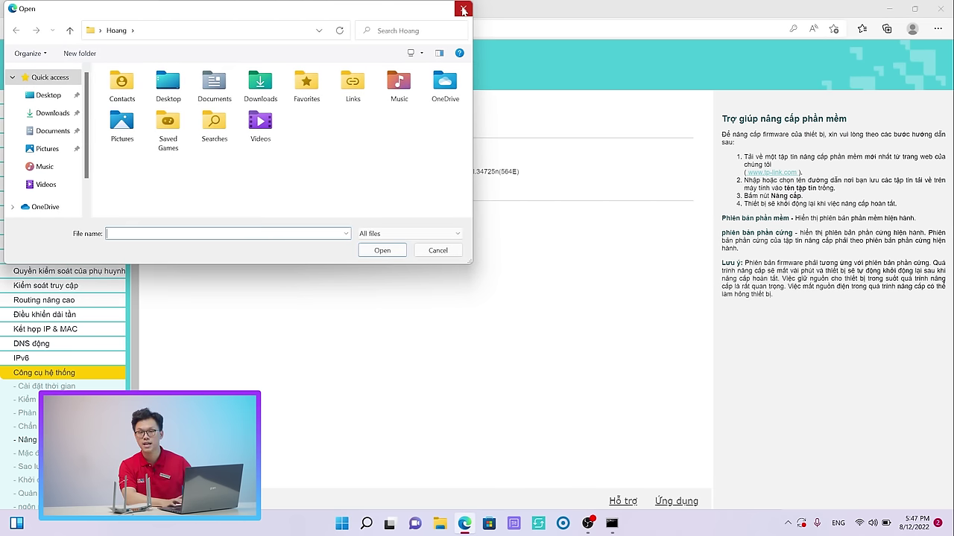
{"action": "left_click", "coordinate": [462, 9]}
{"action": "left_click", "coordinate": [30, 453]}
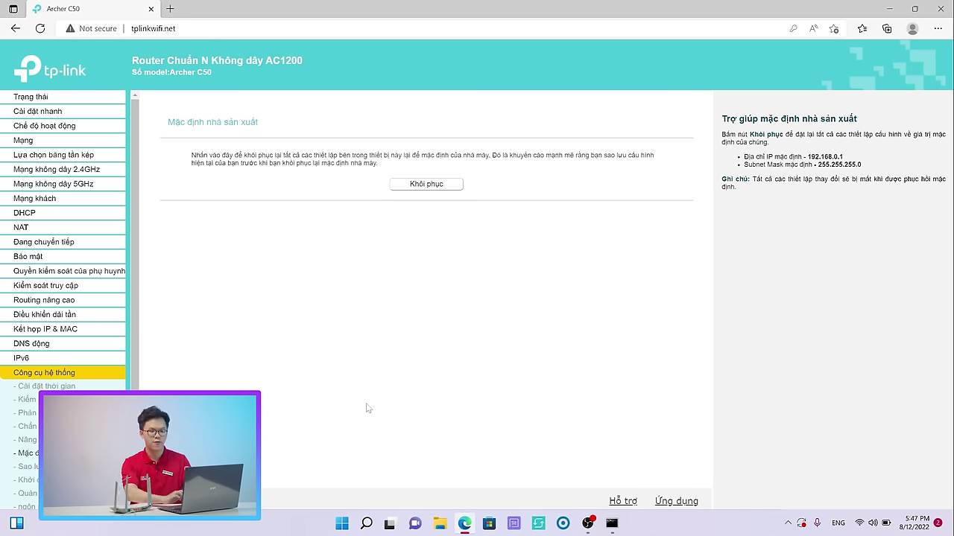
Step: Review Backup & Restore and Reboot, keeping auto-reboot disabled, then go to Administration
{"action": "left_click", "coordinate": [75, 466]}
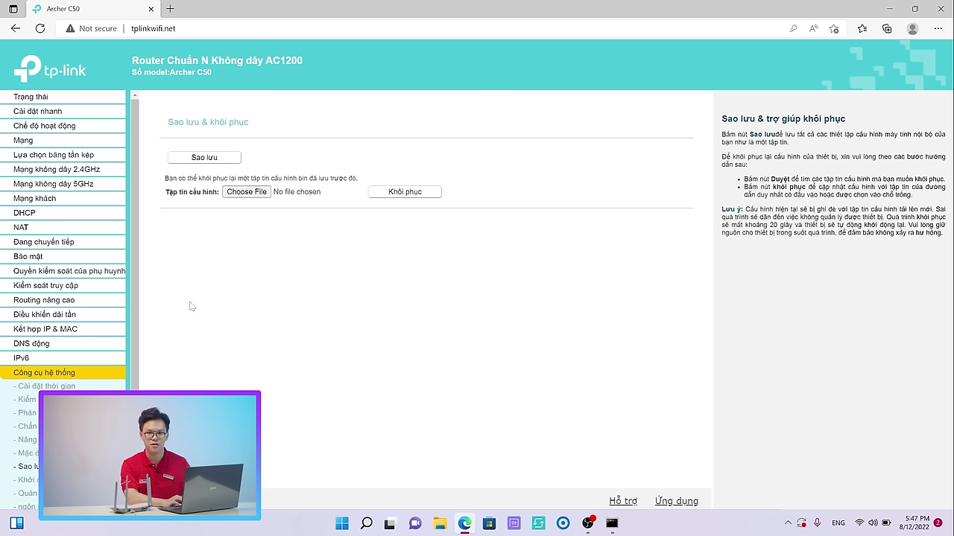
{"action": "scroll", "coordinate": [64, 298], "scroll_direction": "down", "scroll_amount": 1}
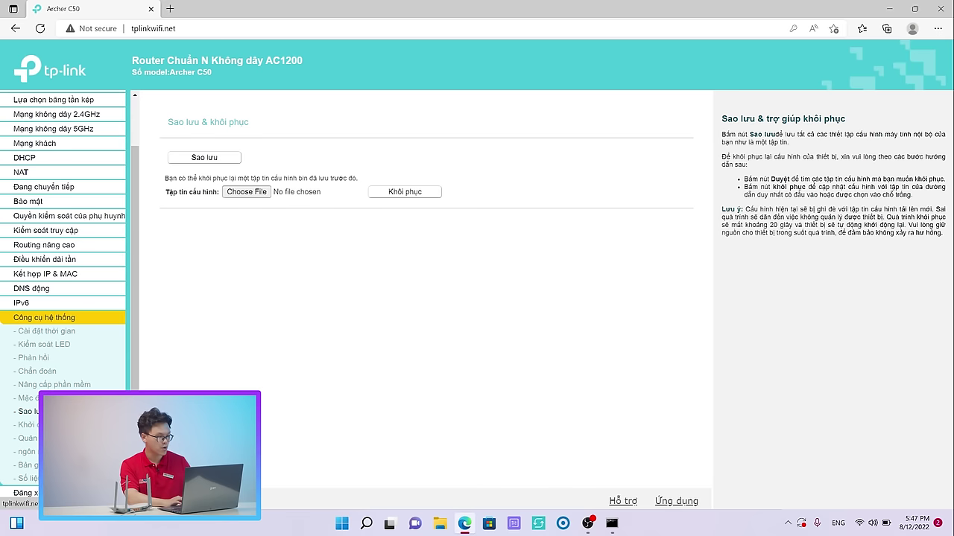
{"action": "left_click", "coordinate": [26, 425]}
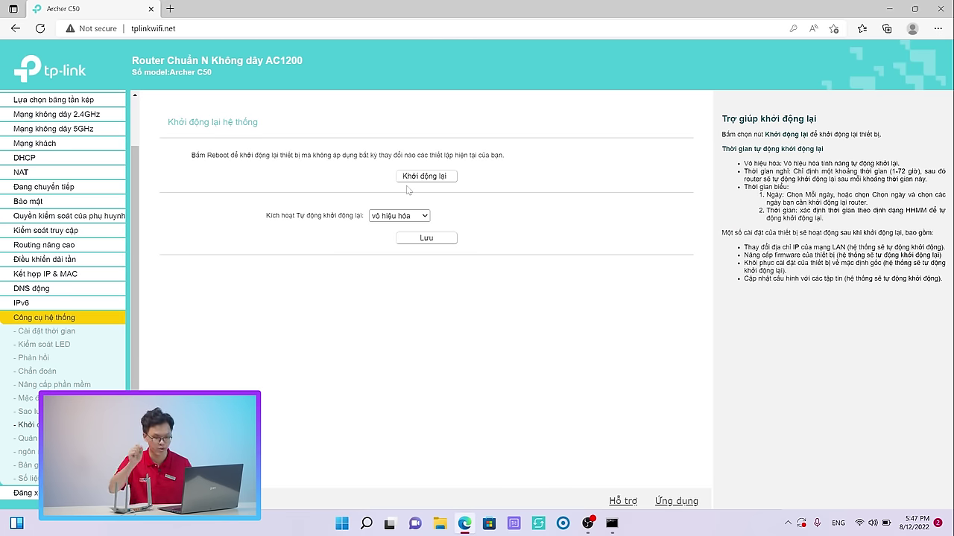
{"action": "left_click", "coordinate": [392, 220]}
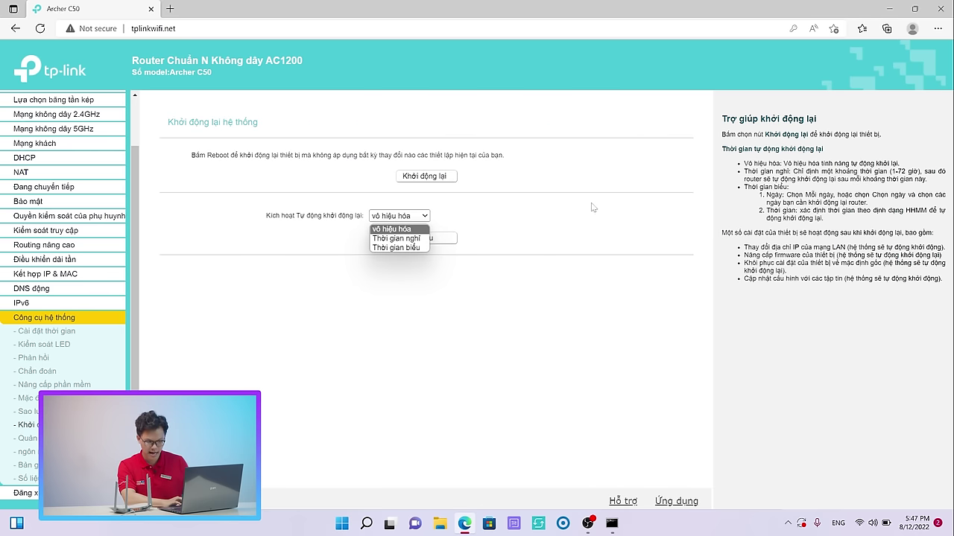
{"action": "left_click", "coordinate": [488, 217]}
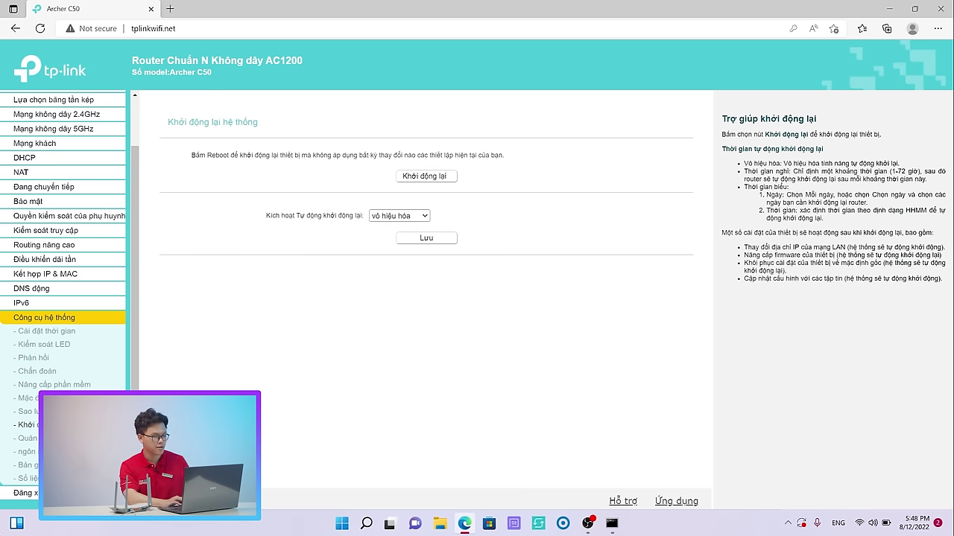
{"action": "left_click", "coordinate": [27, 438]}
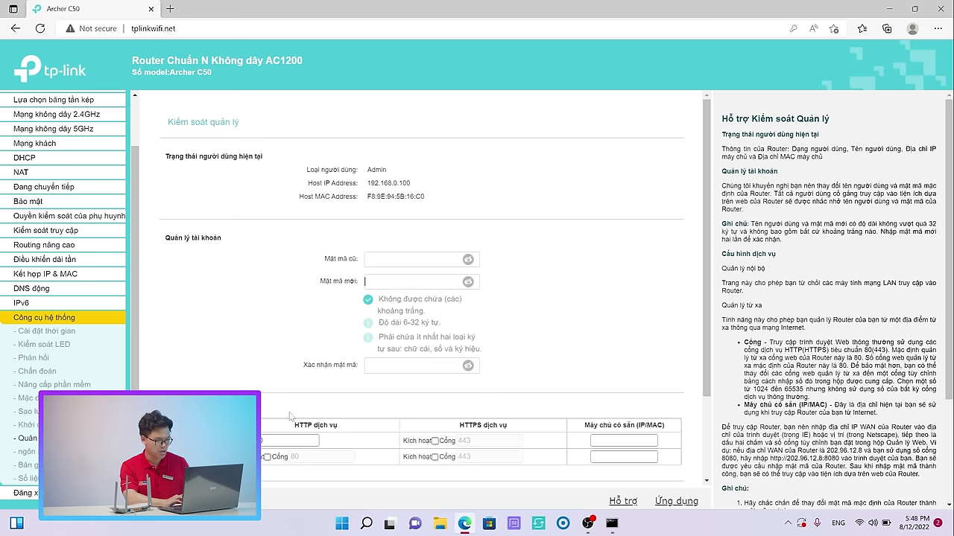
Step: Leave the admin password fields empty and check the interface language stays Tiếng Việt
{"action": "scroll", "coordinate": [224, 383], "scroll_direction": "down", "scroll_amount": 1}
{"action": "key", "text": "Tab"}
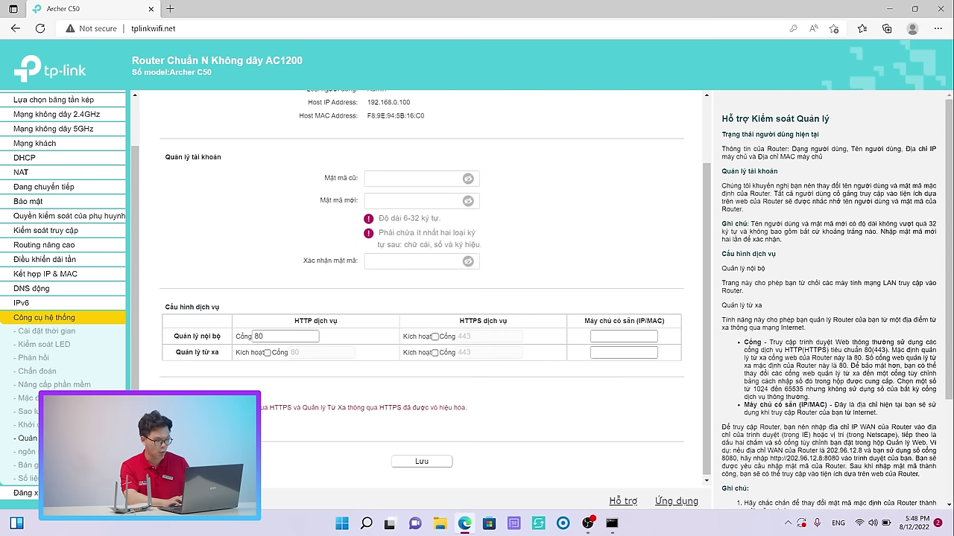
{"action": "left_click", "coordinate": [59, 452]}
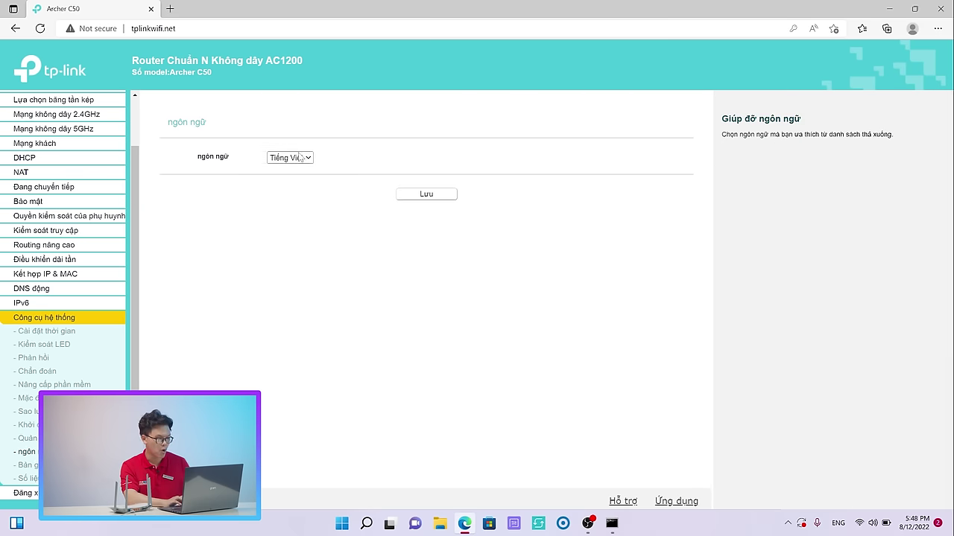
{"action": "left_click", "coordinate": [300, 158]}
{"action": "left_click", "coordinate": [300, 157]}
Step: Inspect the system log entries, then view the Traffic Statistics page
{"action": "left_click", "coordinate": [27, 465]}
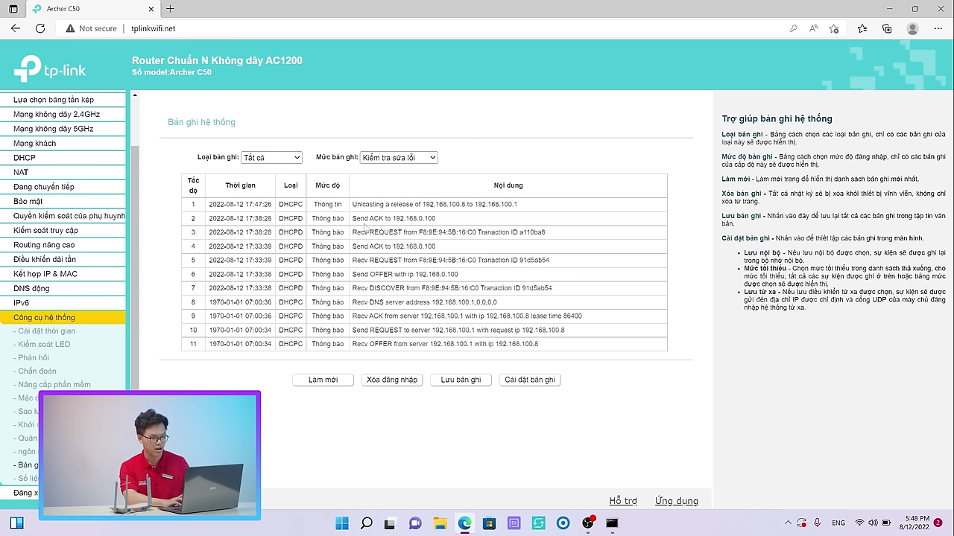
{"action": "left_click_drag", "start_coordinate": [362, 223], "coordinate": [445, 225]}
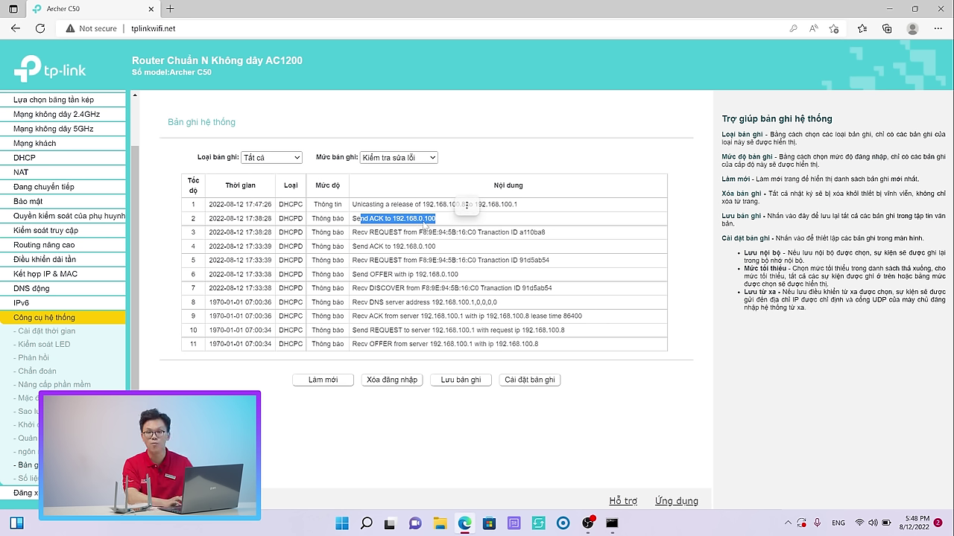
{"action": "left_click", "coordinate": [30, 479]}
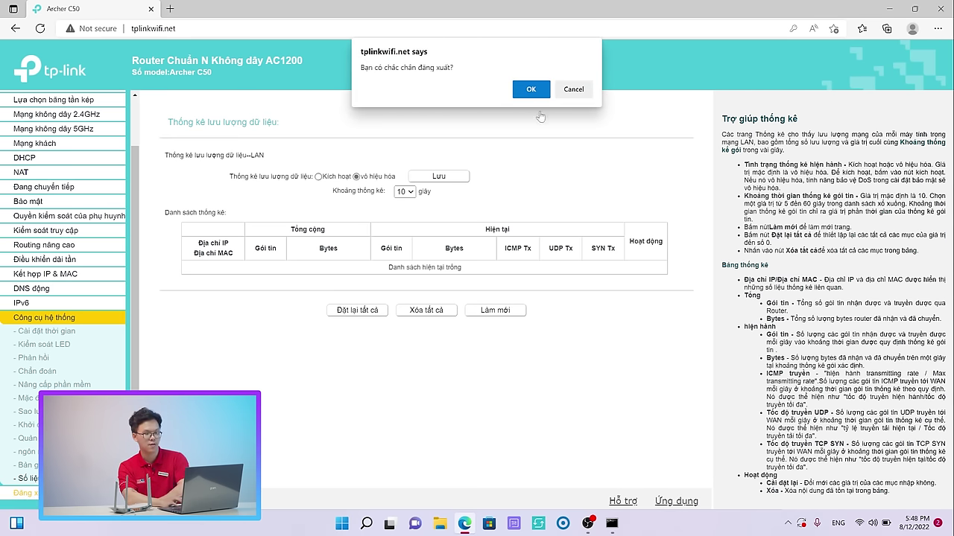
Step: Confirm logout, then attempt to sign back in with a password that is rejected
{"action": "left_click", "coordinate": [527, 90]}
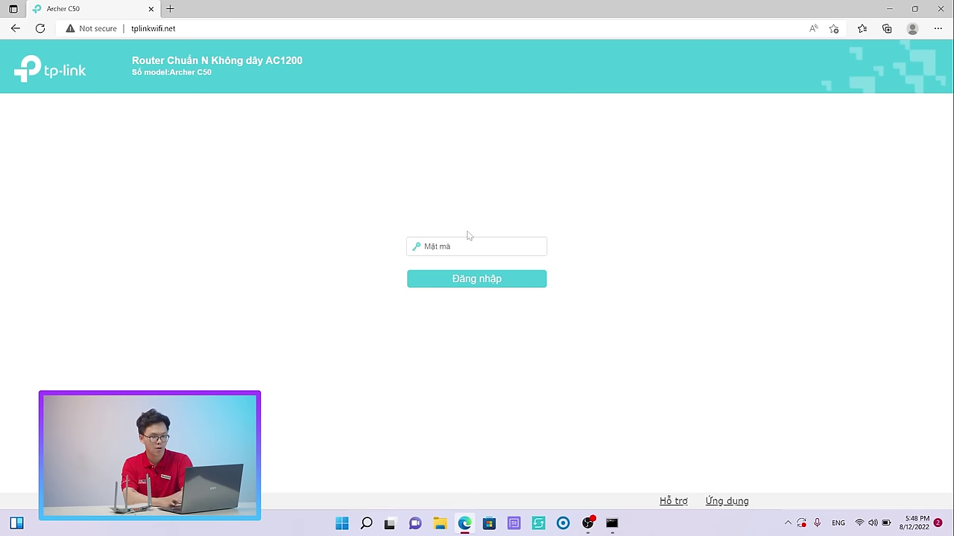
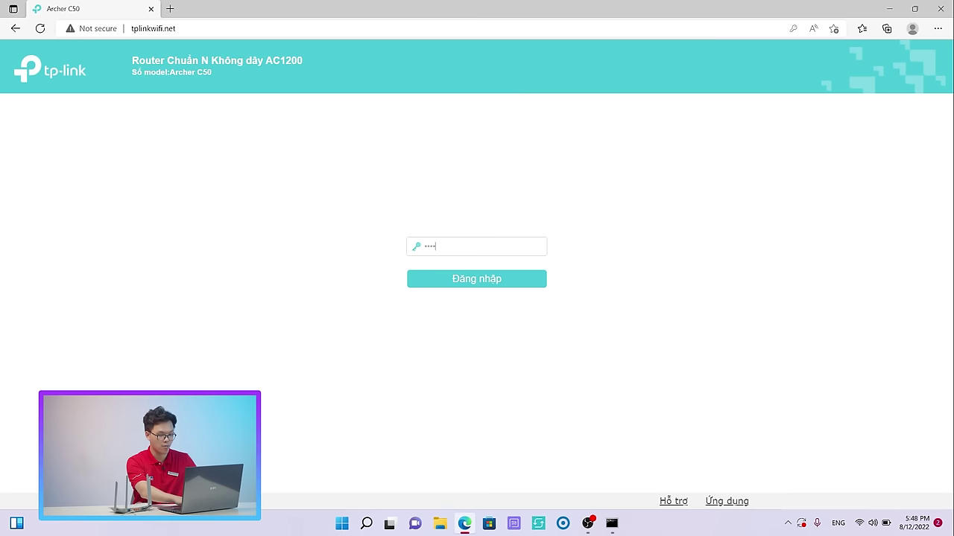
{"action": "key", "text": "Return"}
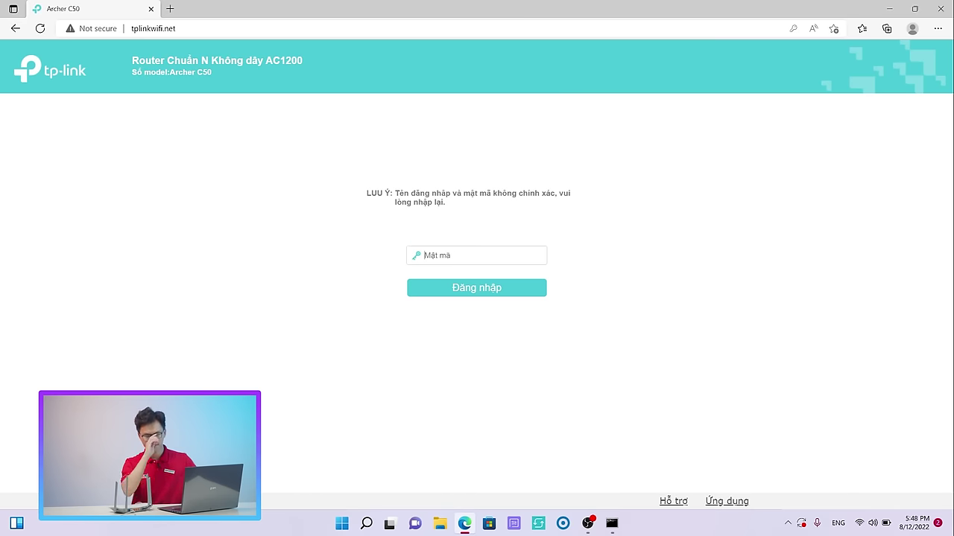
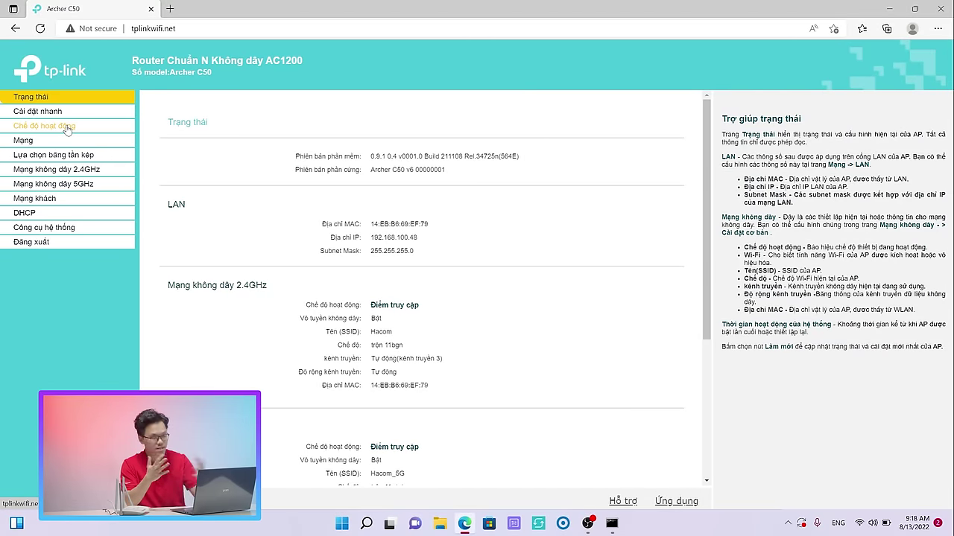
Step: Step through Quick Setup keeping Access Point mode and the existing 2.4GHz and 5GHz Wi-Fi settings
{"action": "left_click", "coordinate": [55, 112]}
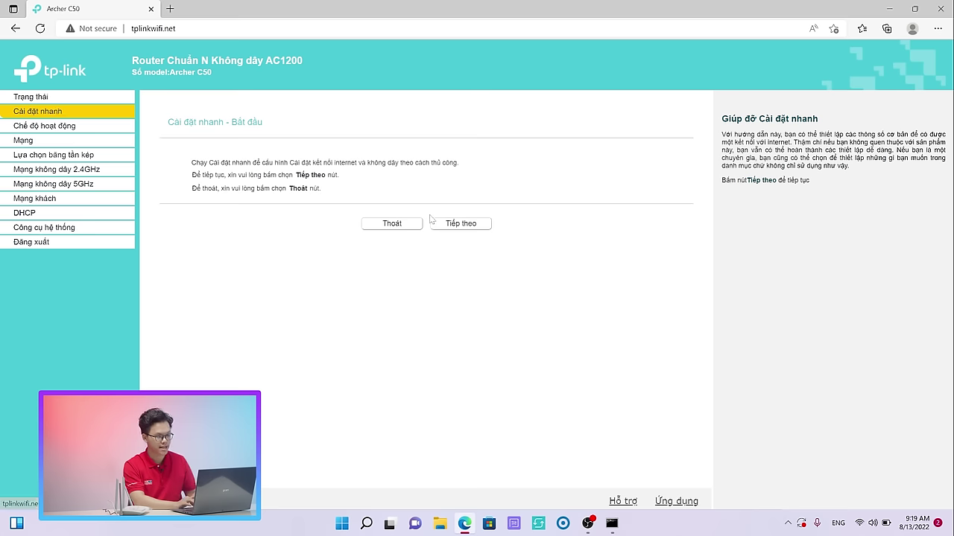
{"action": "left_click", "coordinate": [451, 223]}
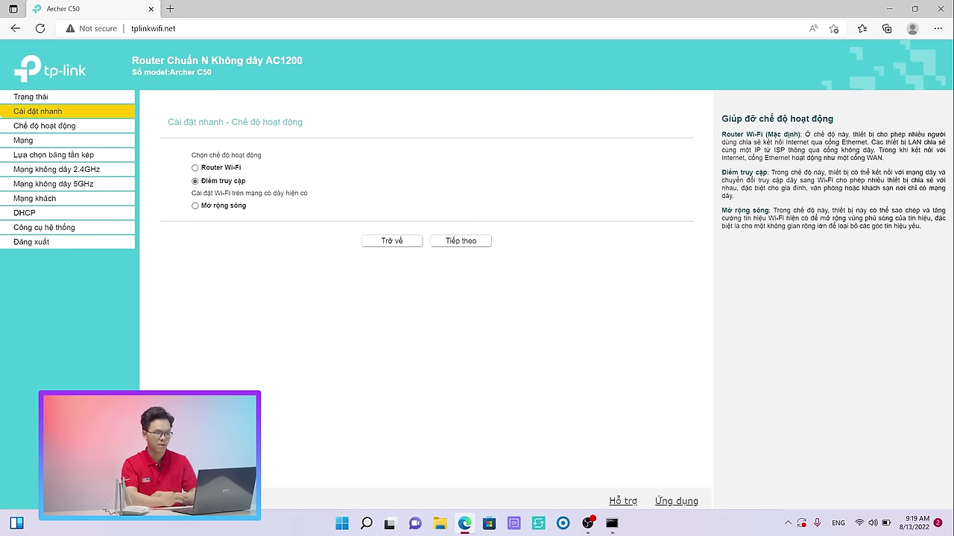
{"action": "left_click", "coordinate": [458, 241]}
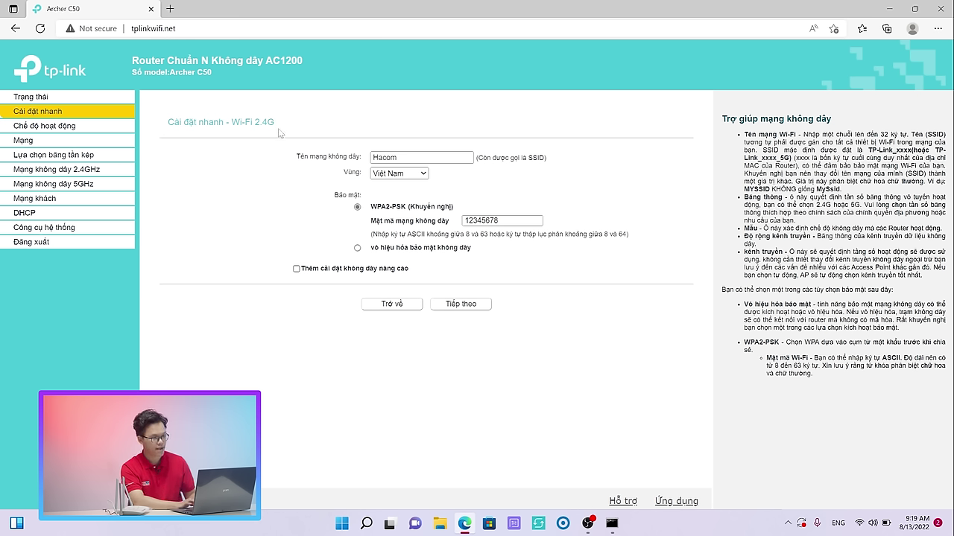
{"action": "left_click", "coordinate": [458, 306]}
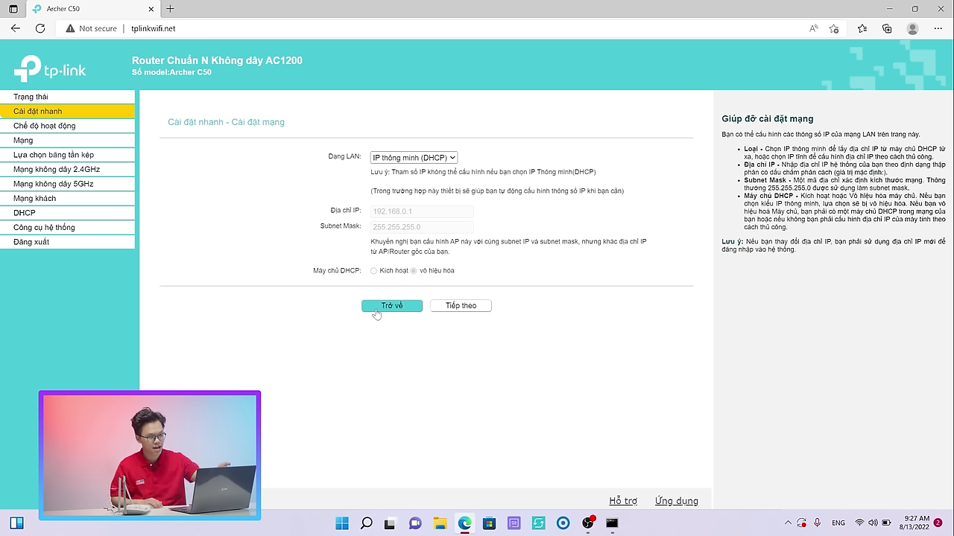
Step: Try Static IP as the LAN type, revert to Smart IP (DHCP), and continue to the review
{"action": "left_click", "coordinate": [450, 158]}
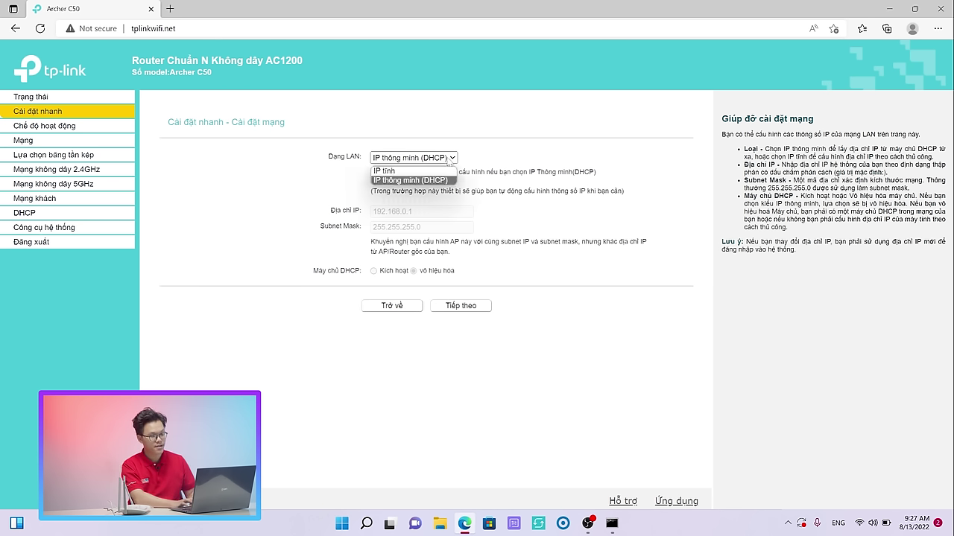
{"action": "left_click", "coordinate": [430, 180]}
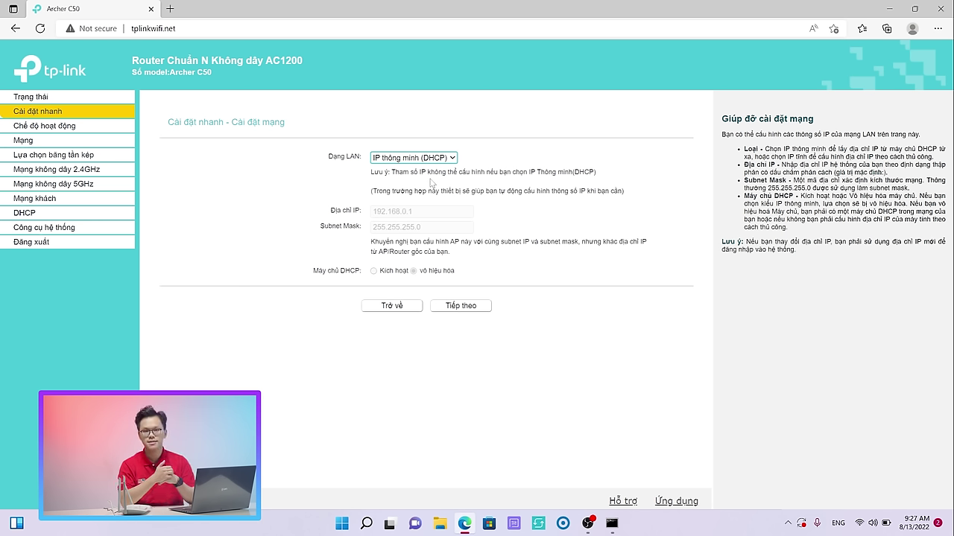
{"action": "left_click", "coordinate": [434, 158]}
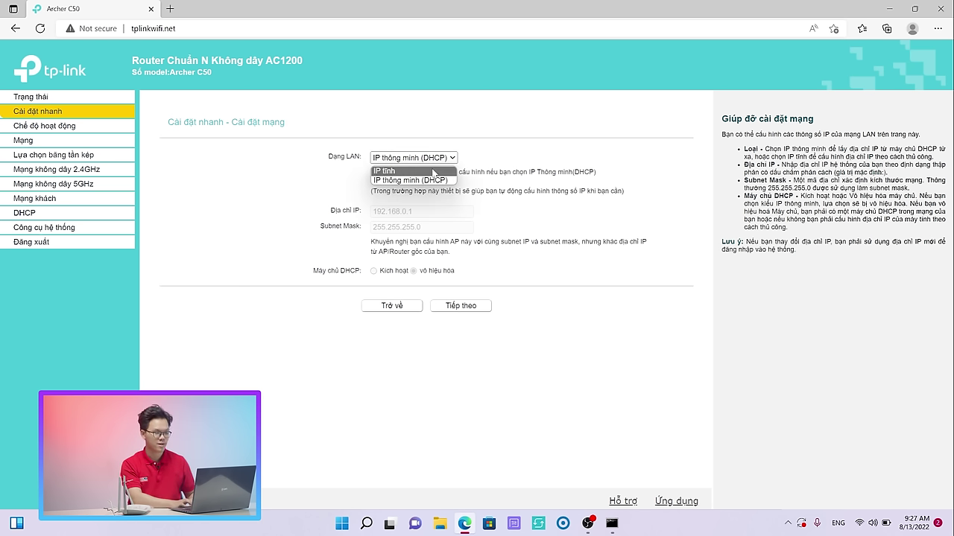
{"action": "left_click", "coordinate": [434, 172]}
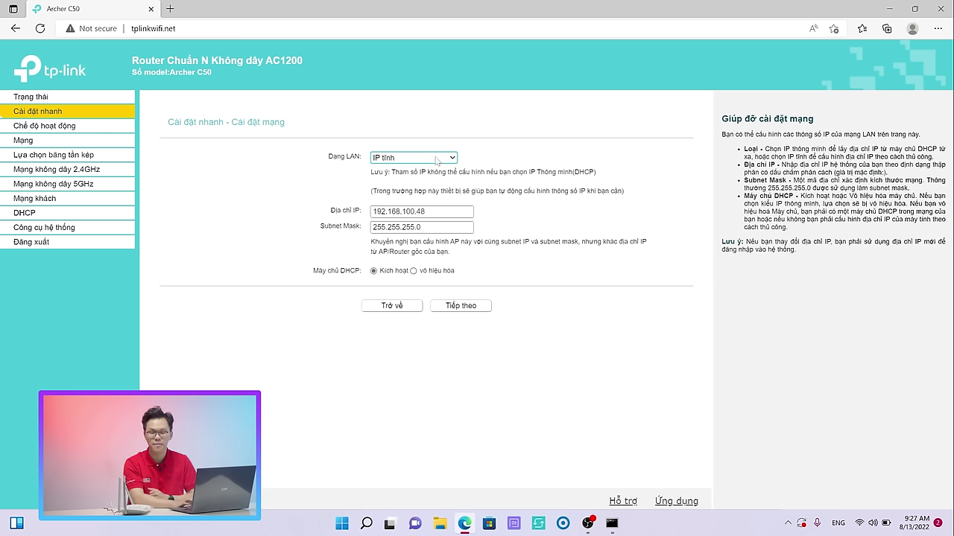
{"action": "left_click", "coordinate": [431, 160]}
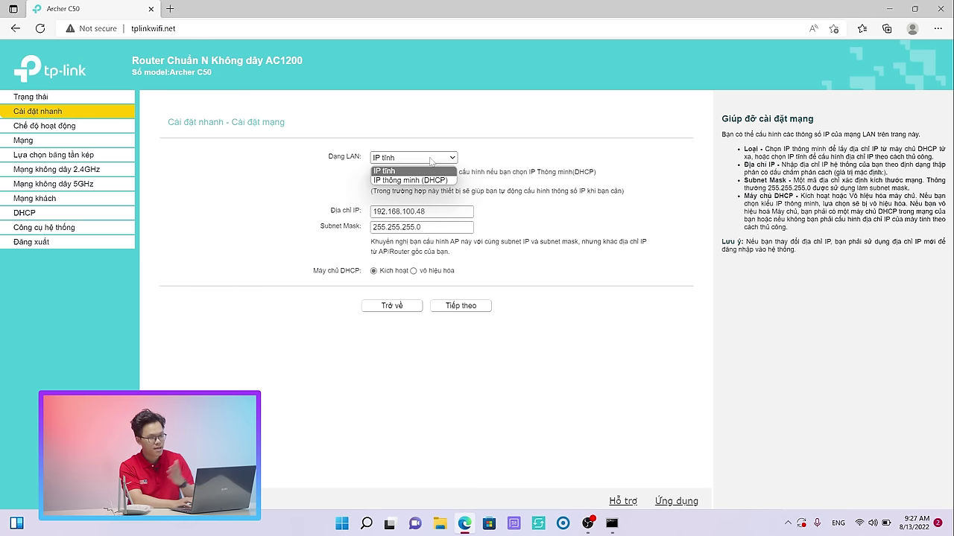
{"action": "left_click", "coordinate": [433, 181]}
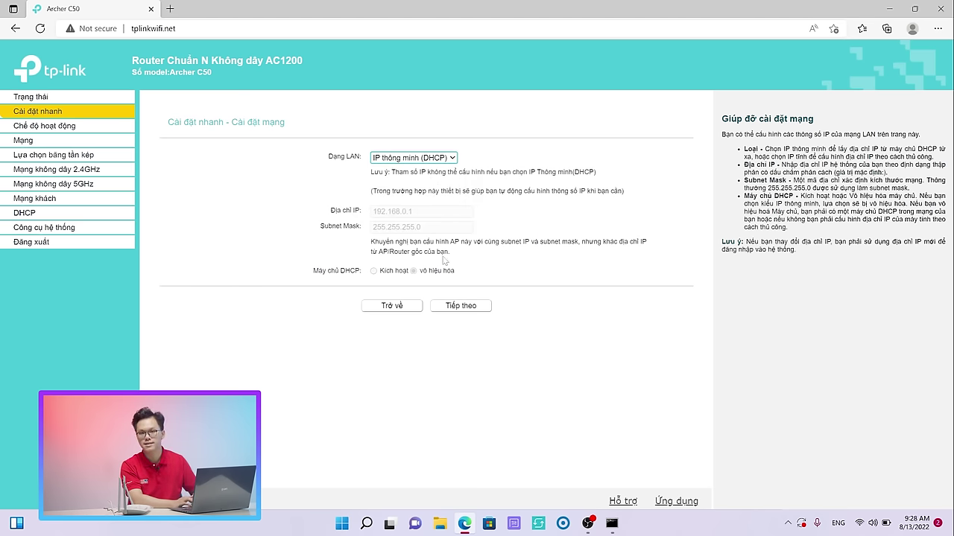
{"action": "left_click", "coordinate": [477, 307]}
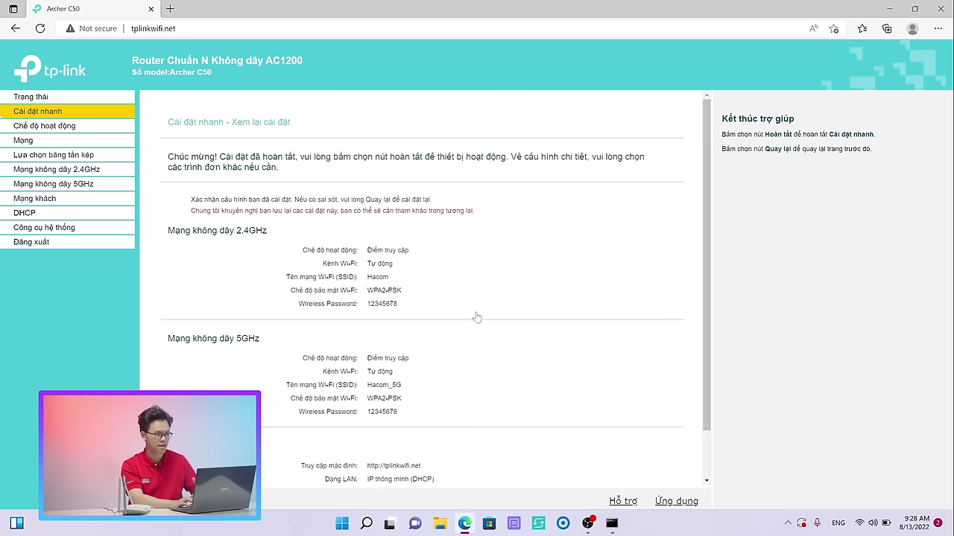
Step: Finish Quick Setup in Access Point mode, check the status page, and reopen the wizard
{"action": "scroll", "coordinate": [477, 317], "scroll_direction": "down", "scroll_amount": 2}
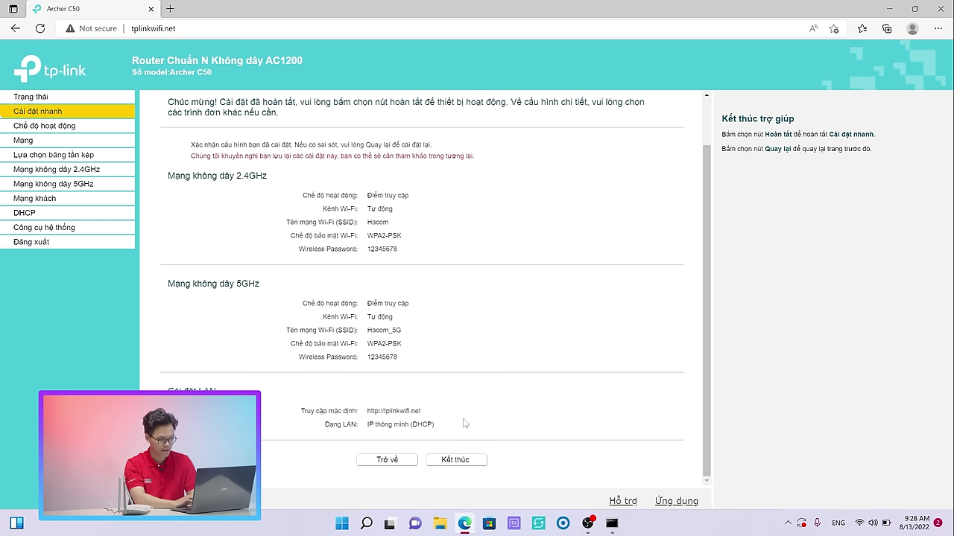
{"action": "left_click", "coordinate": [452, 461]}
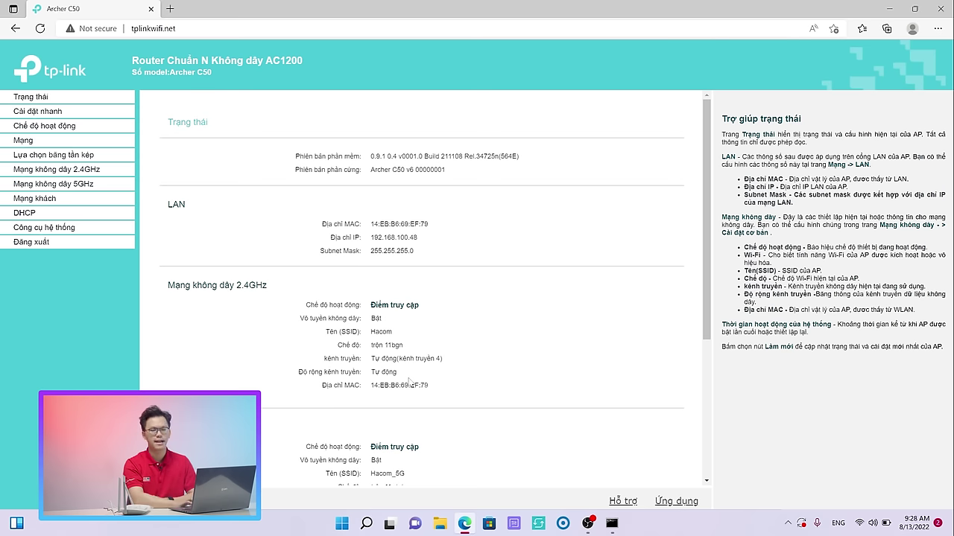
{"action": "scroll", "coordinate": [408, 381], "scroll_direction": "down", "scroll_amount": 2}
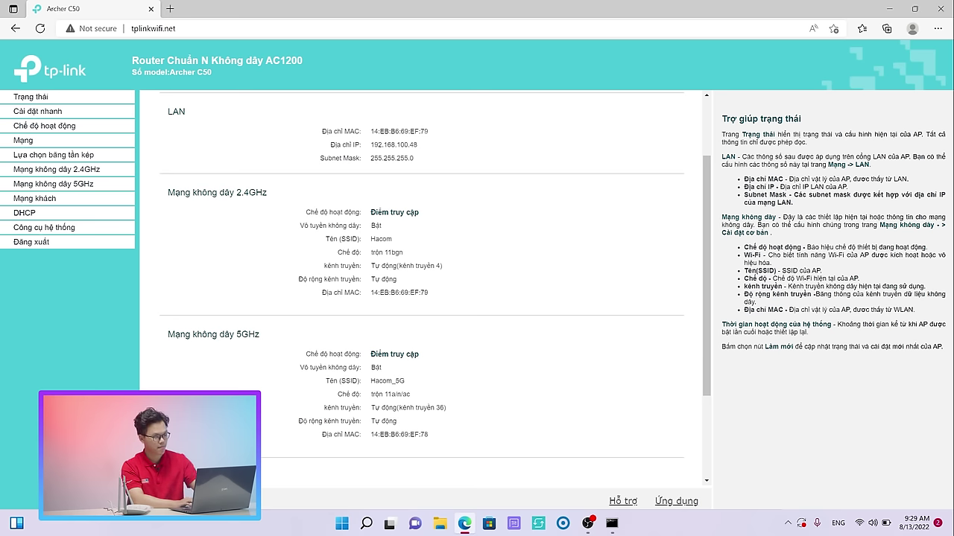
{"action": "scroll", "coordinate": [583, 319], "scroll_direction": "down", "scroll_amount": 3}
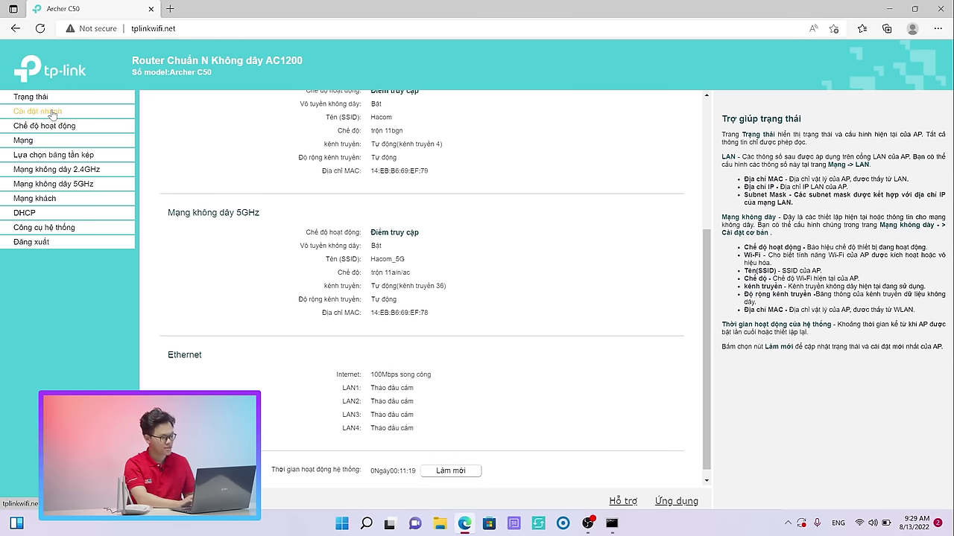
{"action": "left_click", "coordinate": [52, 113]}
Step: Choose Range Extender (Mở rộng sóng) mode to list the 14 nearby 2.4GHz networks
{"action": "left_click", "coordinate": [460, 224]}
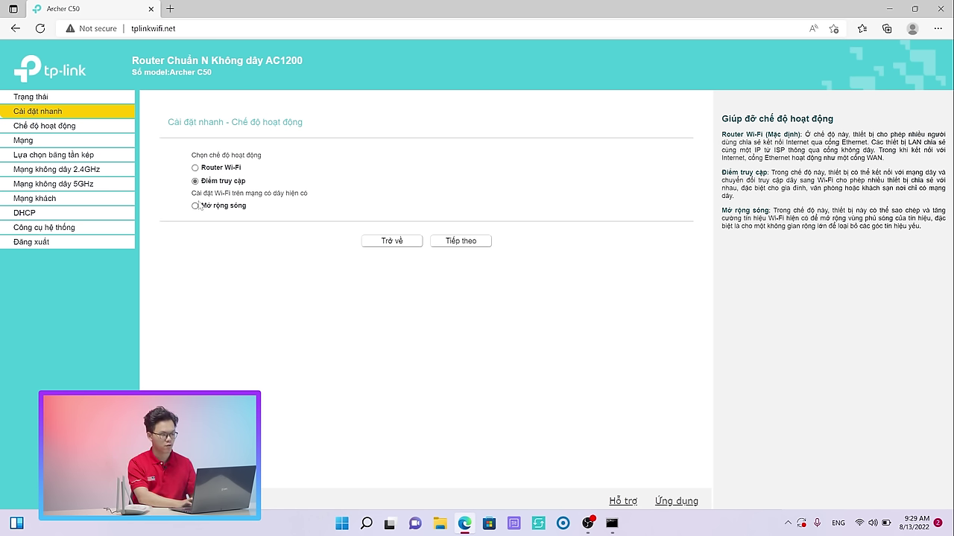
{"action": "left_click", "coordinate": [195, 207]}
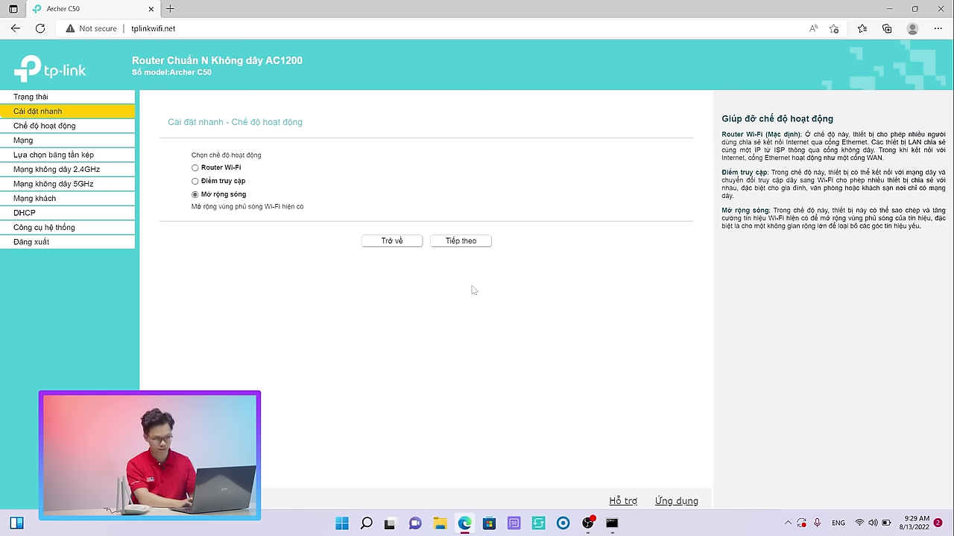
{"action": "left_click", "coordinate": [480, 244]}
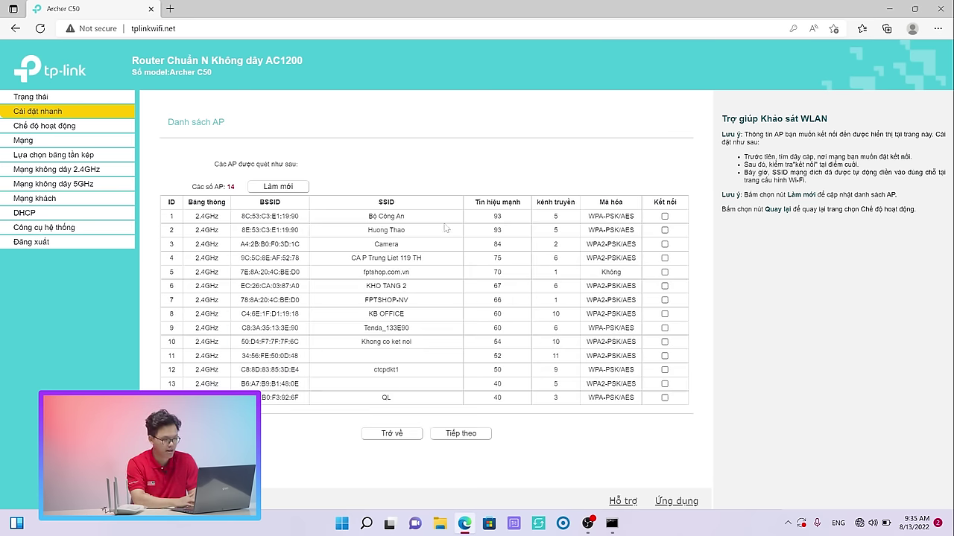
Step: Pick CA P Trung Liet 119 TH as the host network and enter its Wi-Fi password
{"action": "left_click", "coordinate": [665, 258]}
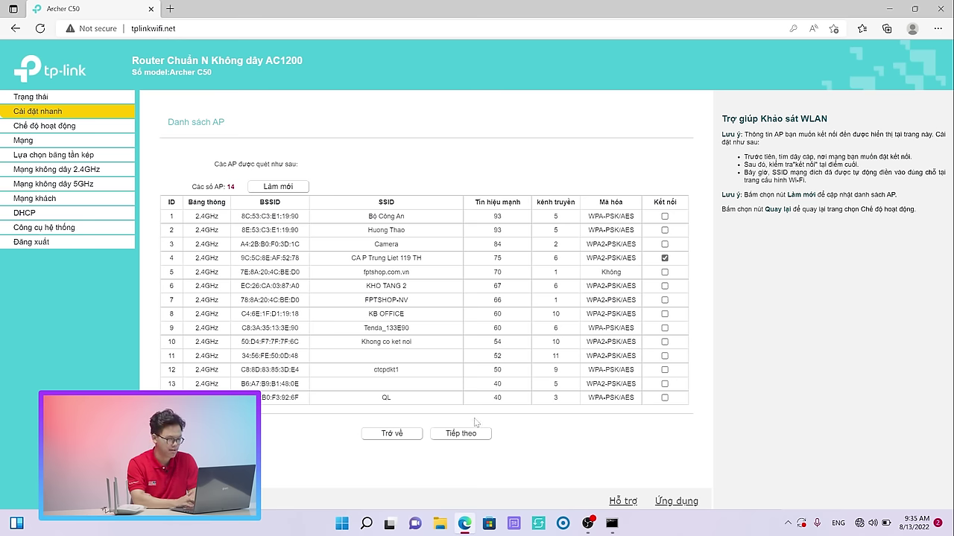
{"action": "left_click", "coordinate": [466, 440]}
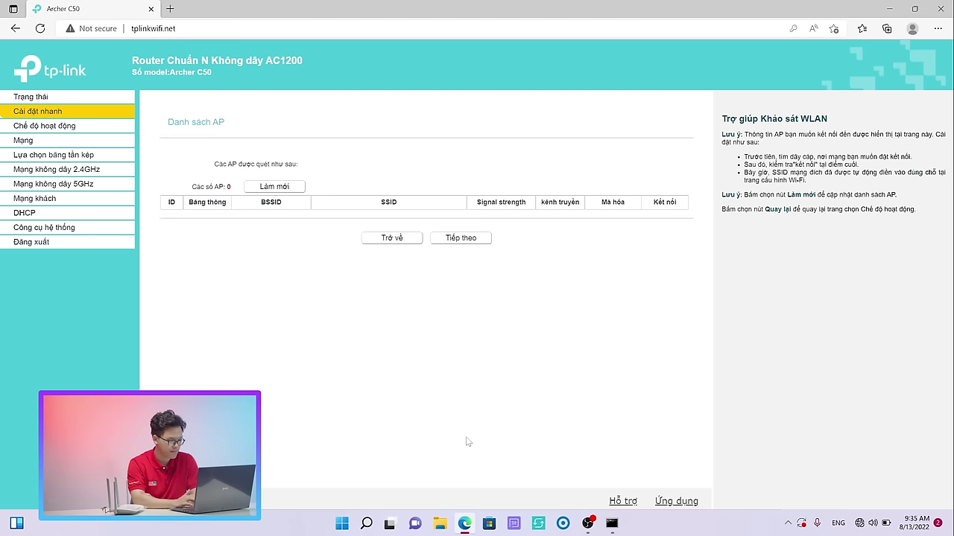
{"action": "left_click", "coordinate": [449, 240]}
{"action": "left_click", "coordinate": [440, 256]}
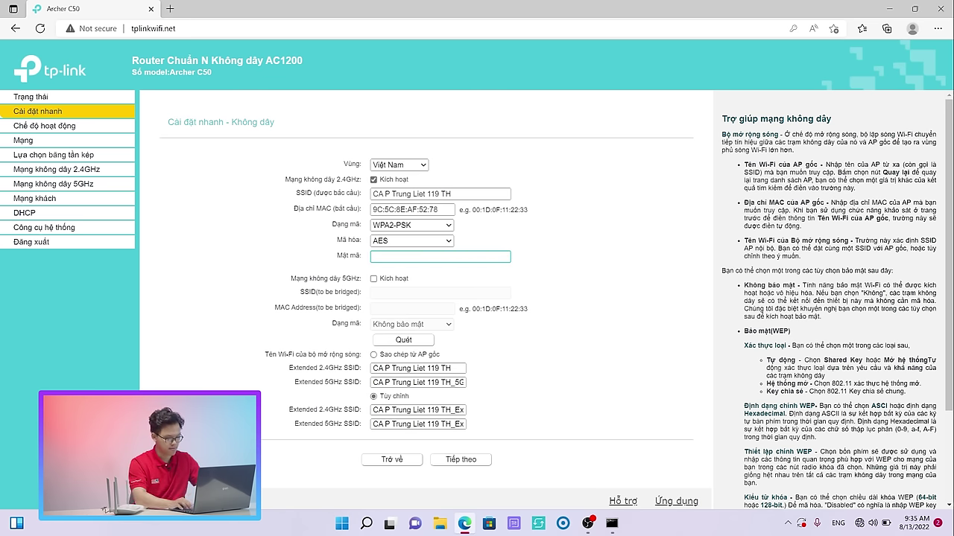
{"action": "left_click", "coordinate": [517, 286]}
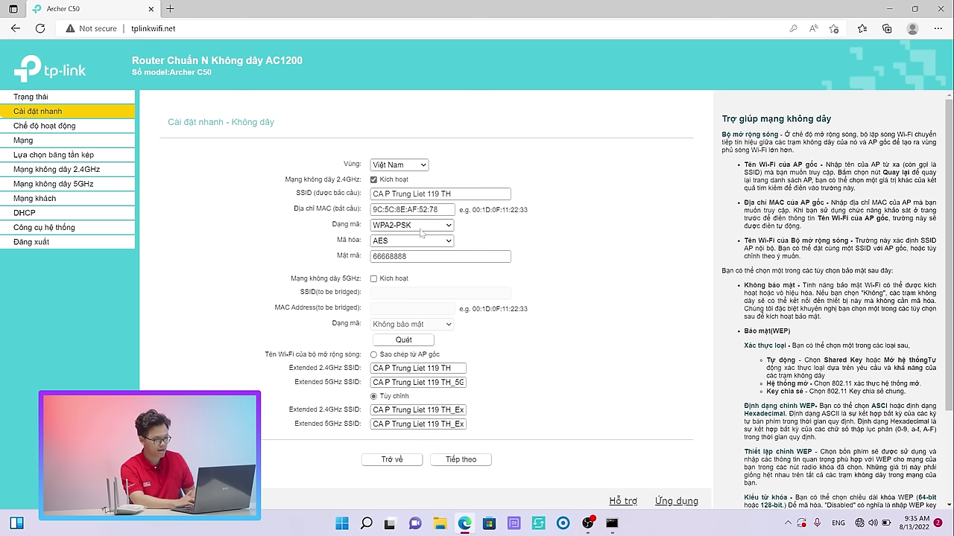
Step: Leave the 5GHz host connection off, review the extended network names, and move to LAN settings
{"action": "left_click", "coordinate": [373, 280]}
{"action": "left_click", "coordinate": [373, 281]}
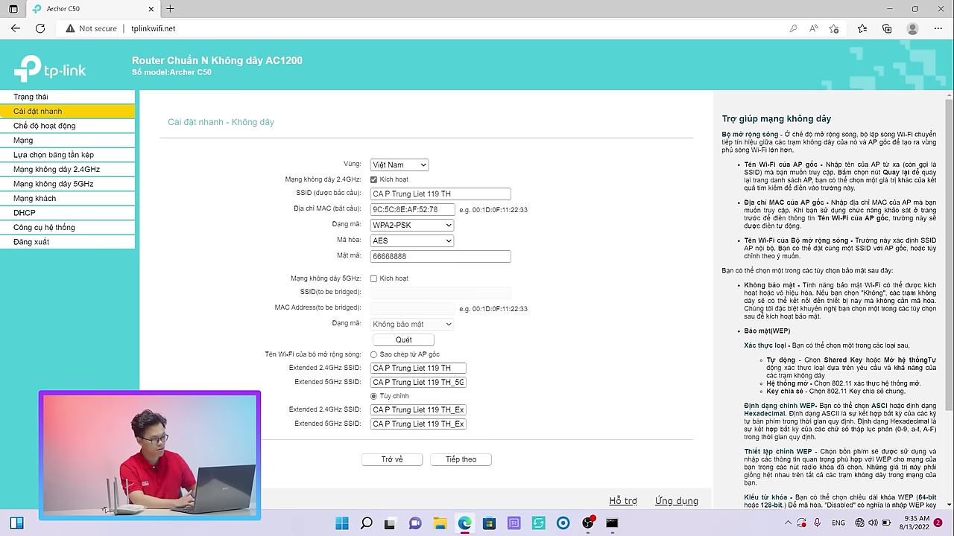
{"action": "left_click", "coordinate": [417, 368]}
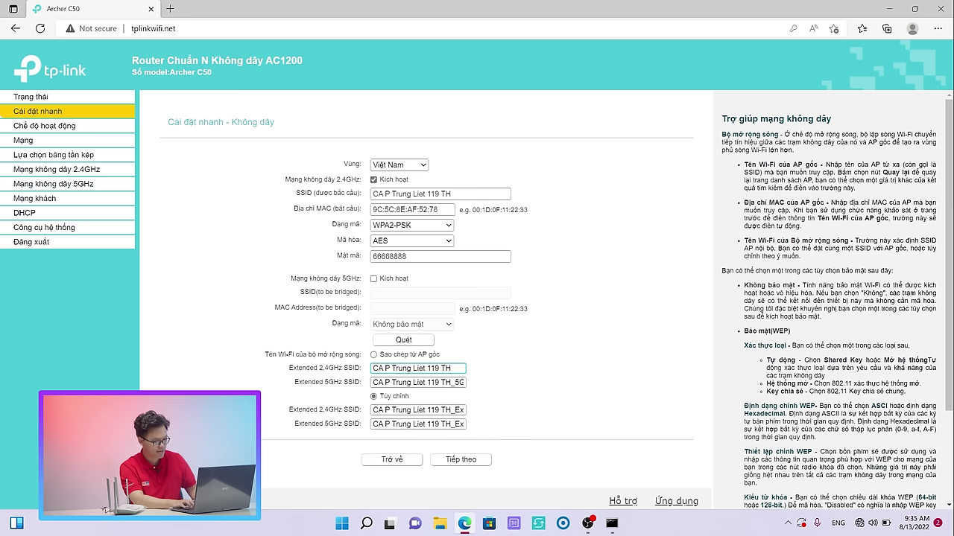
{"action": "left_click", "coordinate": [396, 381]}
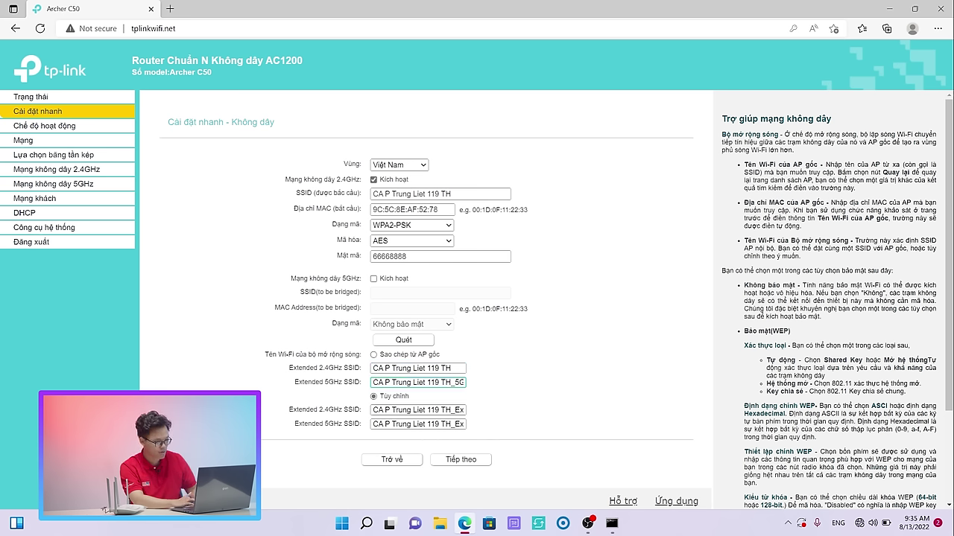
{"action": "left_click", "coordinate": [398, 410]}
{"action": "left_click", "coordinate": [417, 424]}
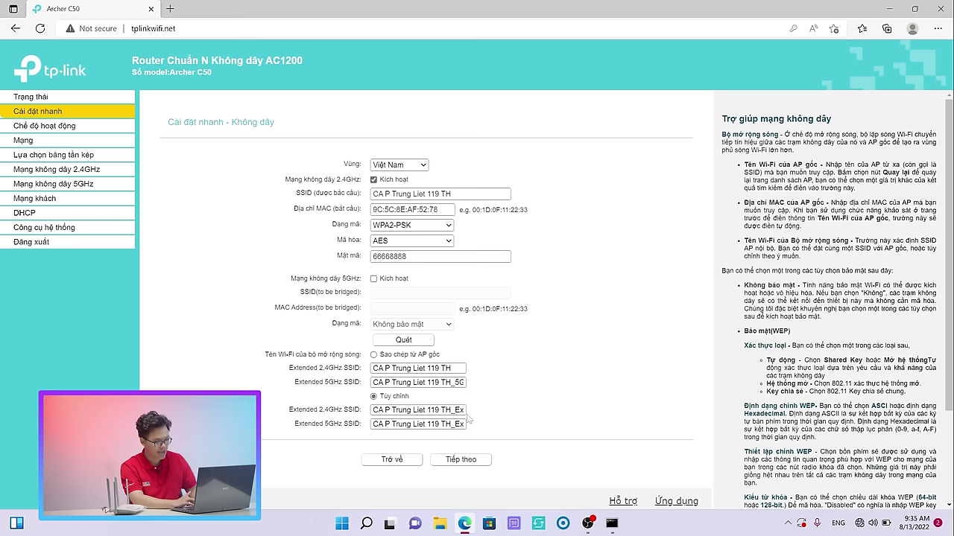
{"action": "left_click", "coordinate": [460, 459]}
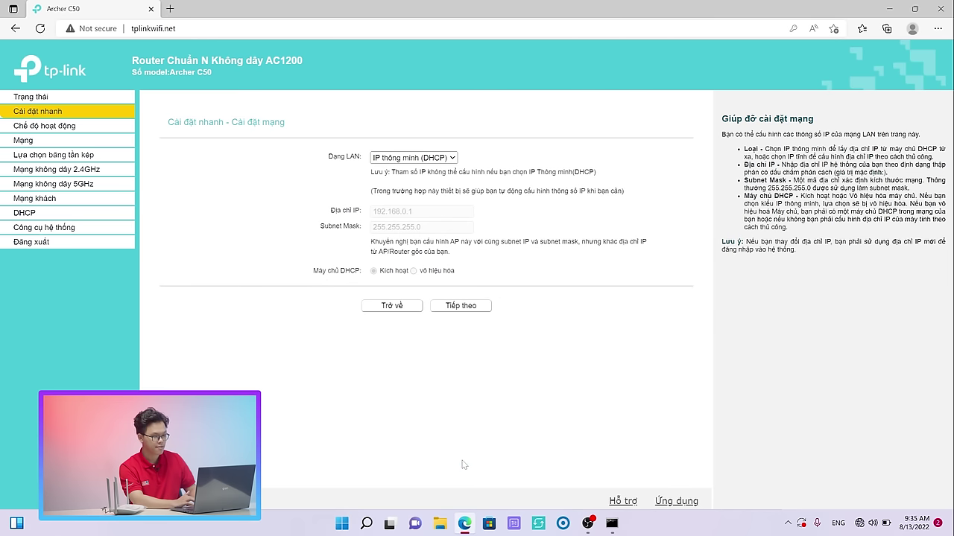
Step: Keep the default LAN settings, review the range extender summary, and finish so the router reboots
{"action": "left_click", "coordinate": [461, 306]}
{"action": "scroll", "coordinate": [471, 312], "scroll_direction": "down", "scroll_amount": 1}
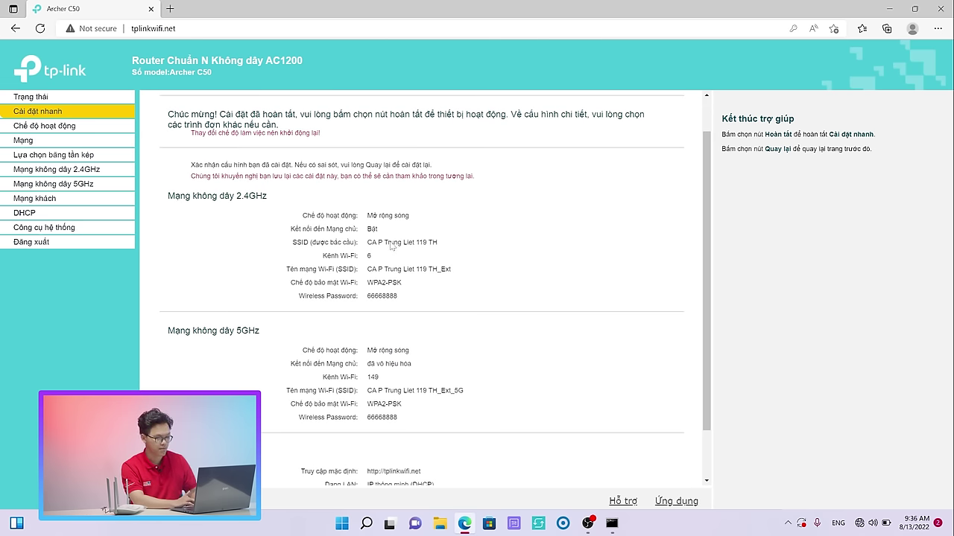
{"action": "scroll", "coordinate": [389, 274], "scroll_direction": "down", "scroll_amount": 1}
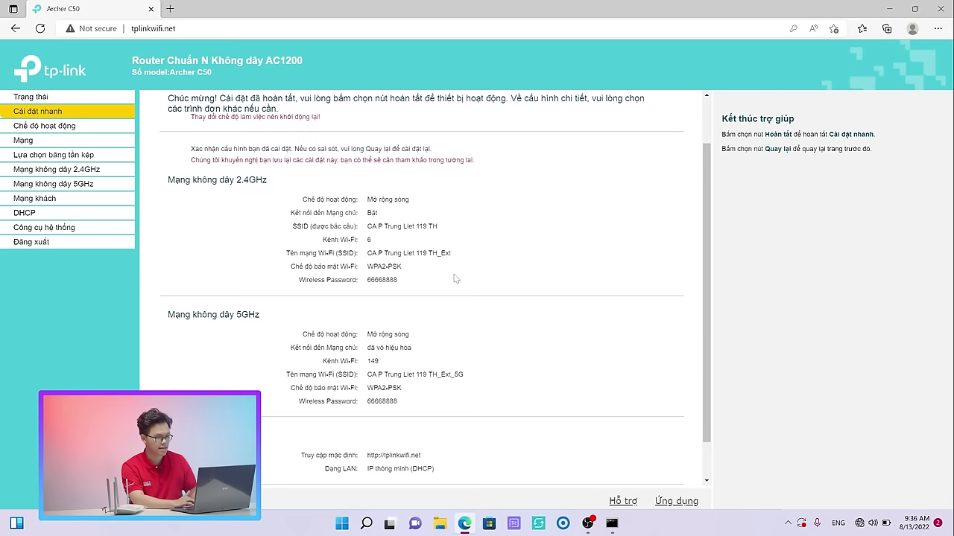
{"action": "scroll", "coordinate": [453, 277], "scroll_direction": "down", "scroll_amount": 1}
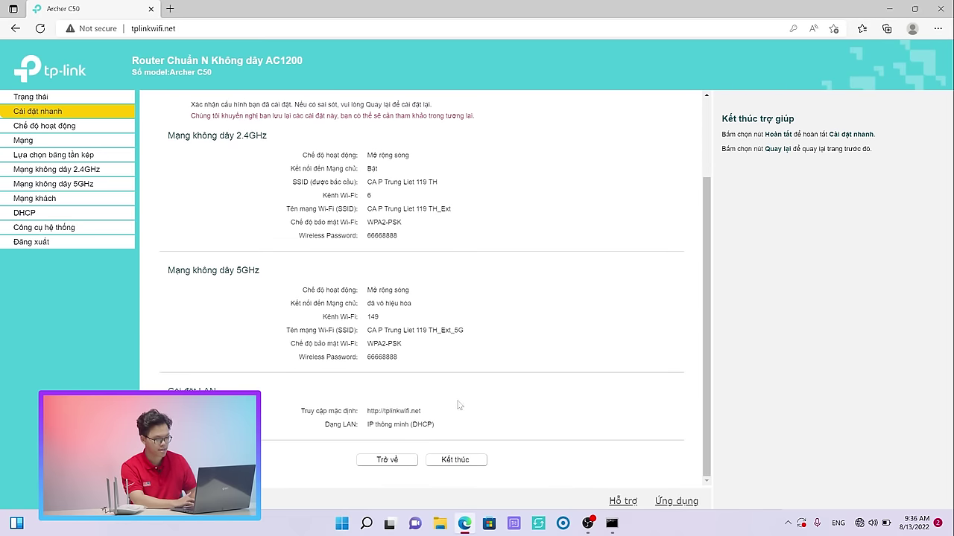
{"action": "left_click", "coordinate": [447, 460]}
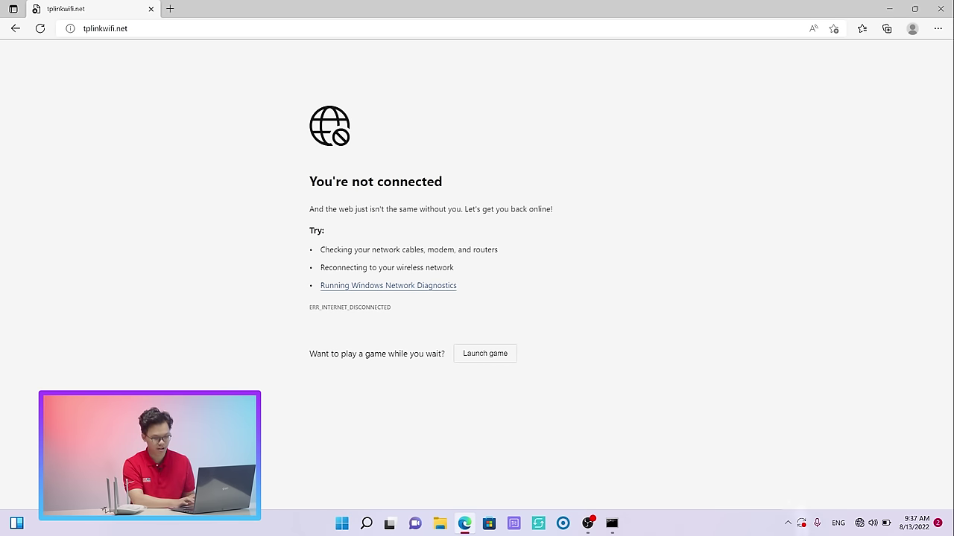
Step: Show the Windows Wi-Fi network list and scroll to find 'CA P Trung Liet 119 TH_Ext_5G'
{"action": "left_click", "coordinate": [857, 525]}
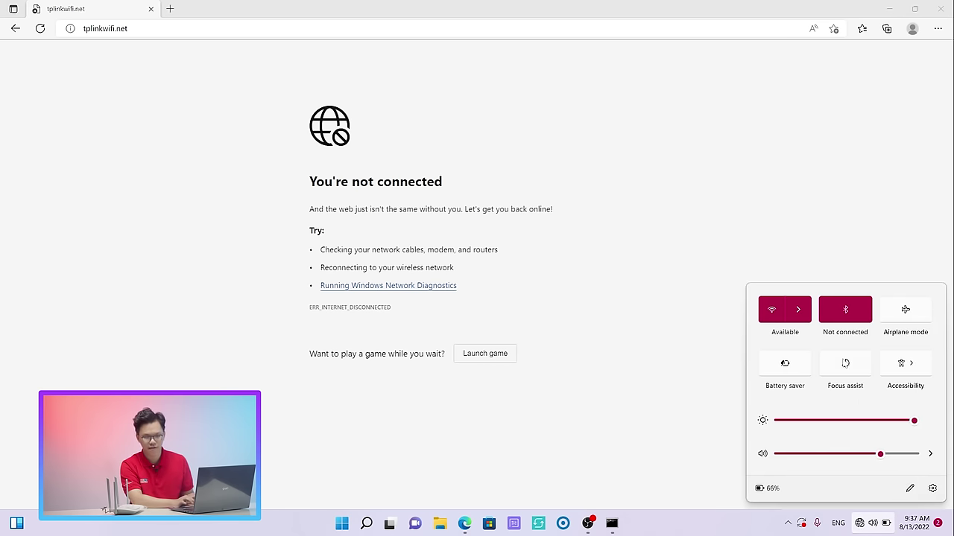
{"action": "left_click", "coordinate": [802, 311]}
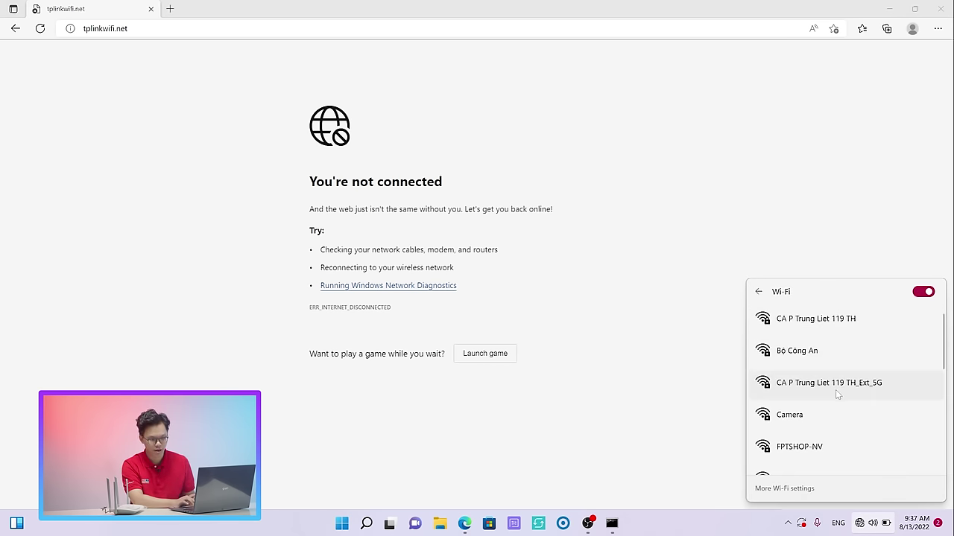
{"action": "scroll", "coordinate": [836, 394], "scroll_direction": "down", "scroll_amount": 1}
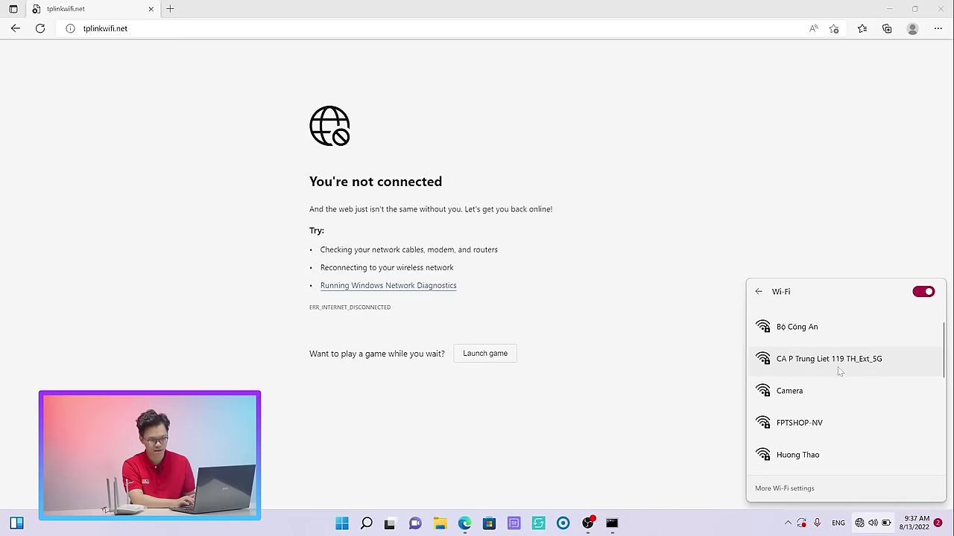
{"action": "scroll", "coordinate": [848, 380], "scroll_direction": "down", "scroll_amount": 3}
{"action": "scroll", "coordinate": [848, 379], "scroll_direction": "down", "scroll_amount": 5}
{"action": "scroll", "coordinate": [848, 379], "scroll_direction": "up", "scroll_amount": 7}
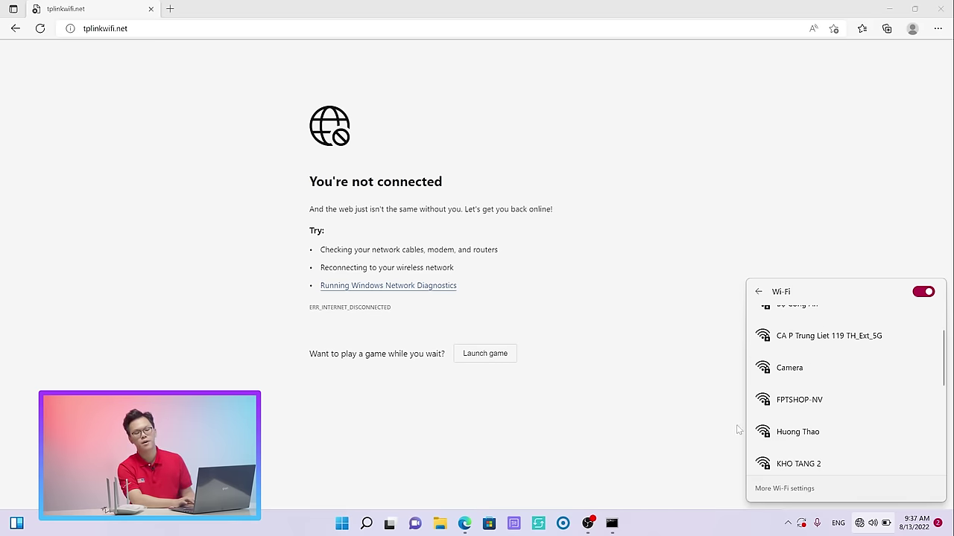